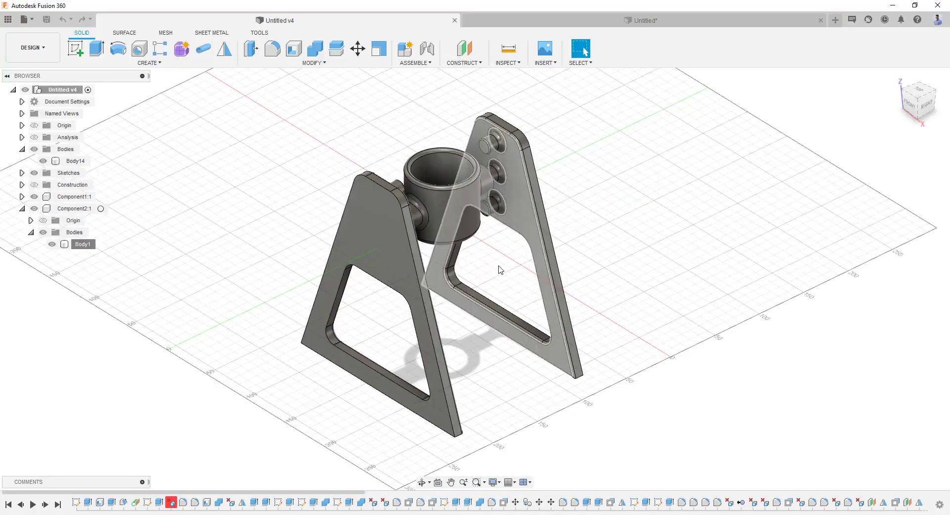
- Look over the Stelaz.pdf drawing and create a new empty design
key("alt+Tab")
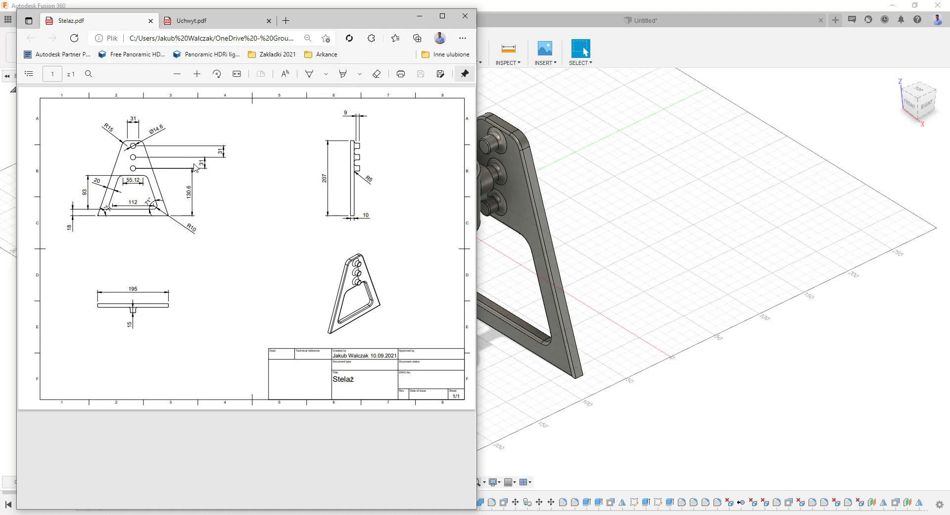
left_click(582, 102)
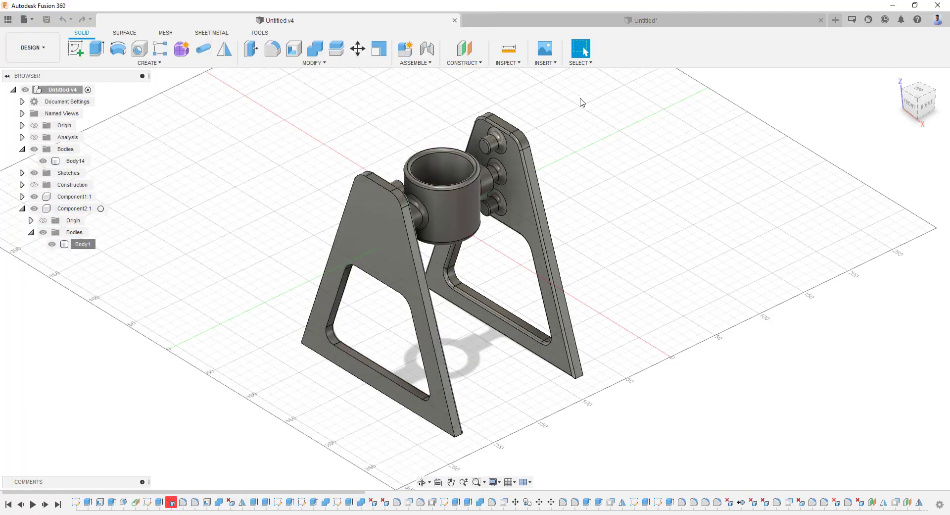
left_click(836, 19)
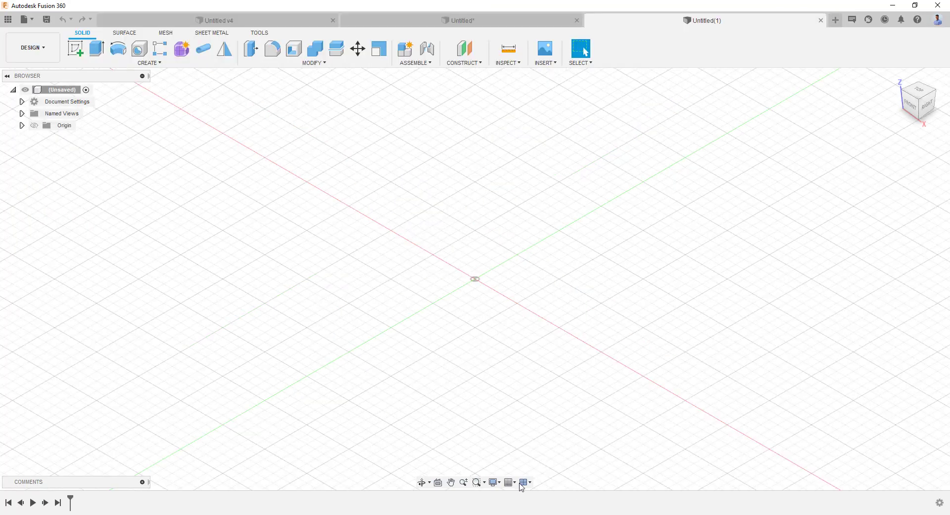
- Check the frame's views in the Stelaz.pdf drawing and start a sketch on the YZ plane
key("alt+Tab")
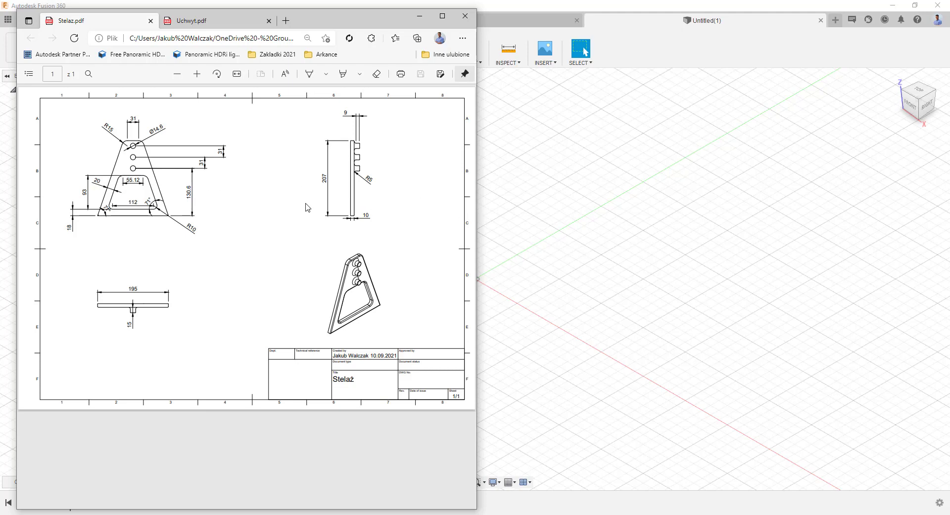
left_click(571, 214)
left_click(75, 48)
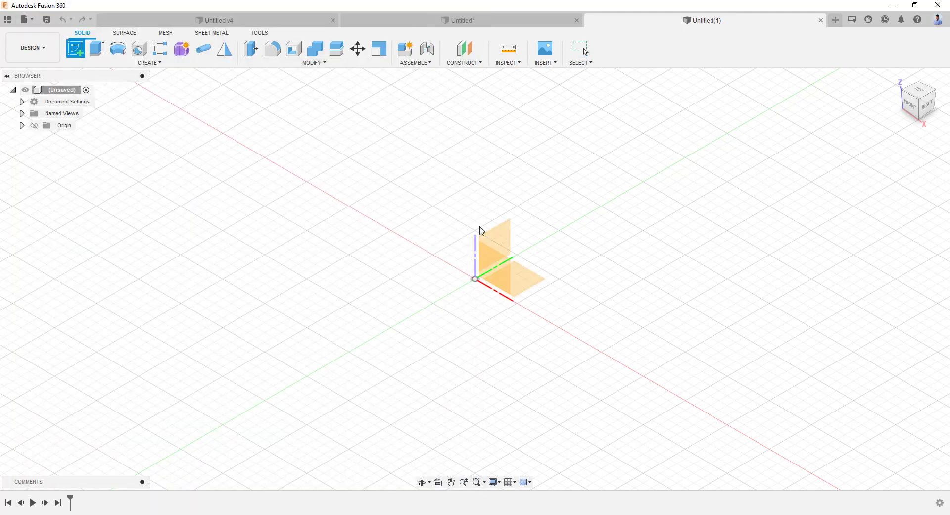
left_click(501, 266)
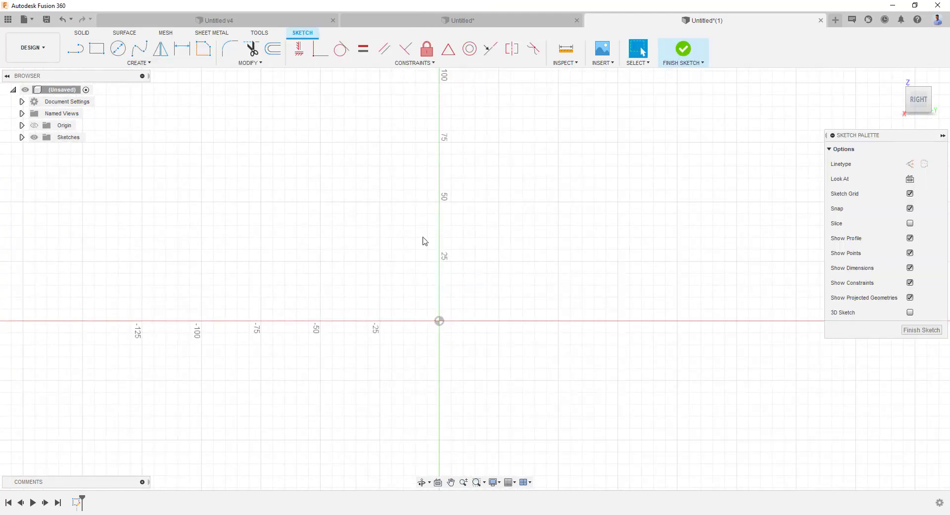
- Sketch a horizontal base line 195 mm long above the origin
scroll(515, 258, "up", 3)
scroll(367, 165, "down", 4)
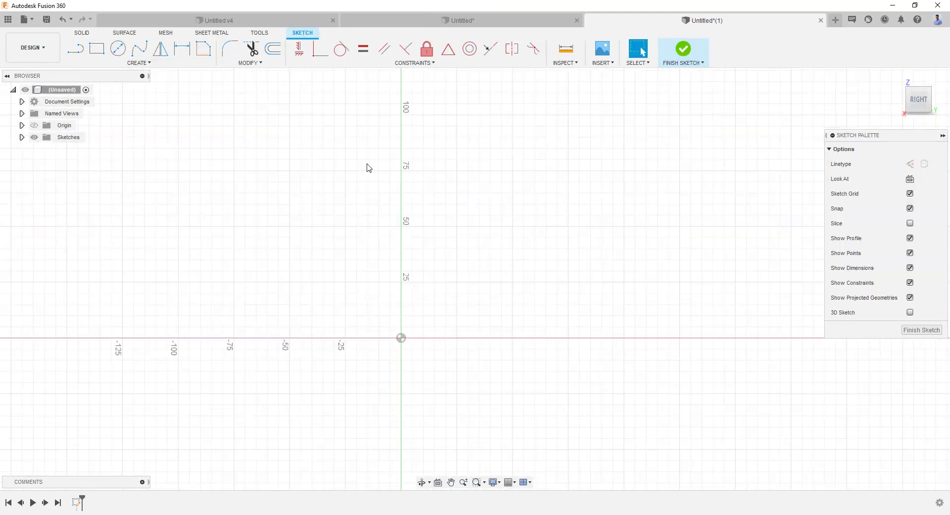
left_click(77, 50)
left_click(253, 209)
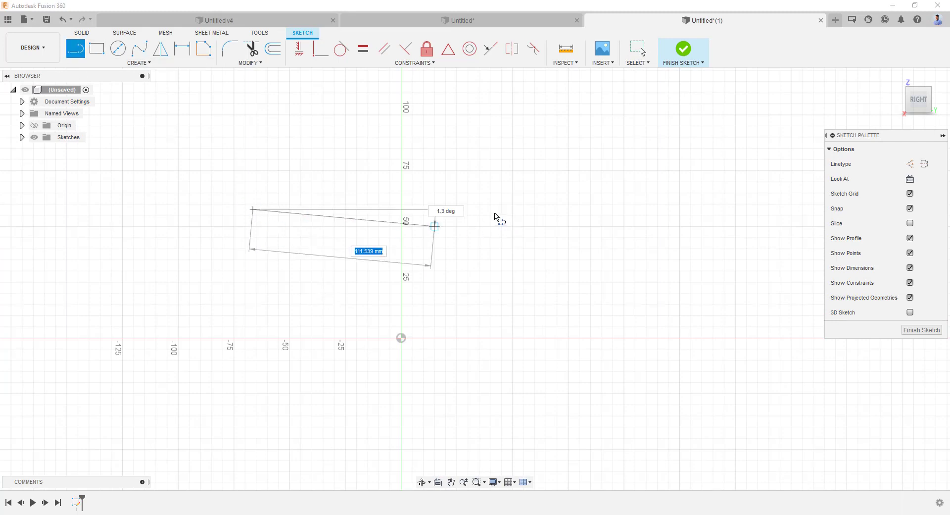
type("195")
key("Tab")
key("Return")
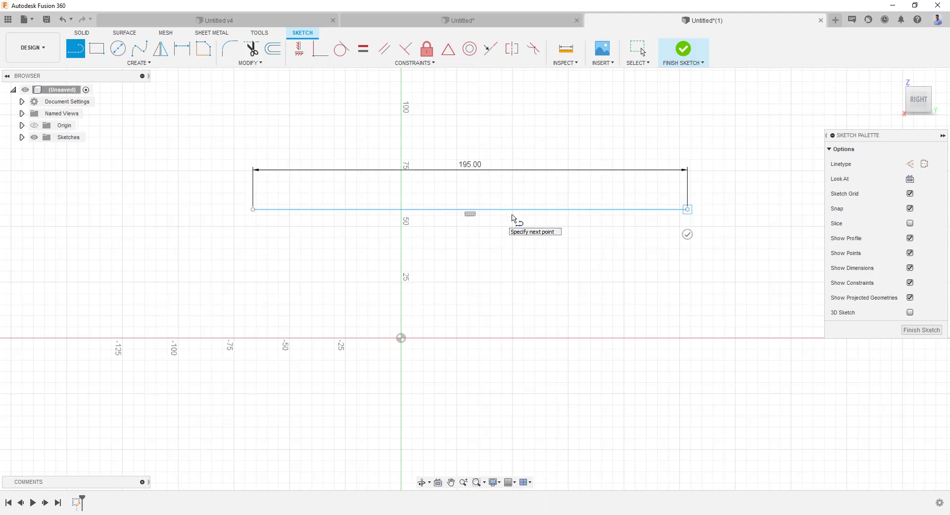
scroll(656, 253, "down", 1)
left_click(651, 239)
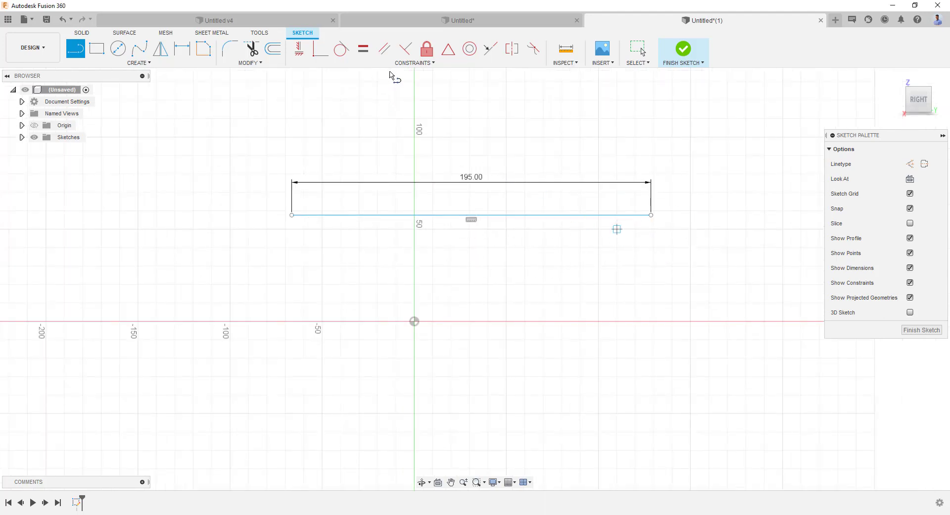
- Apply a Midpoint constraint between the 195 mm base line and the sketch origin
left_click(448, 48)
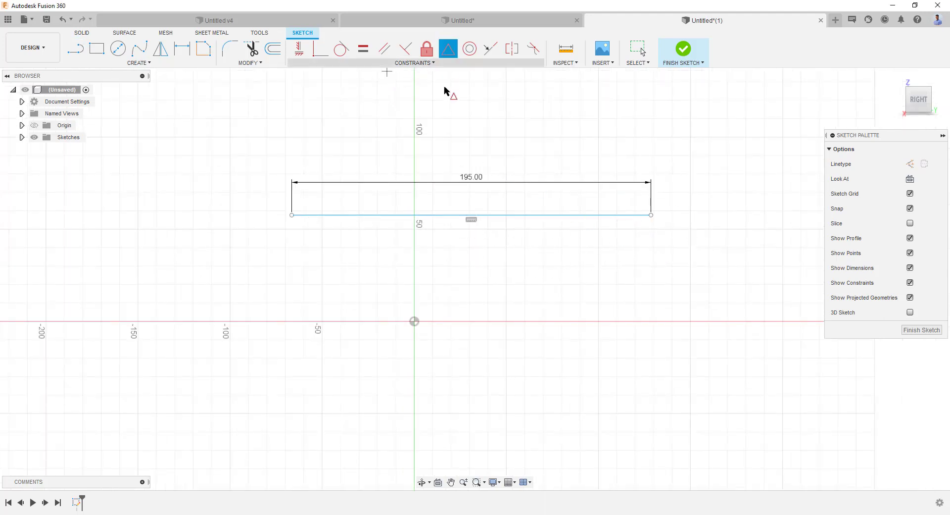
left_click(522, 216)
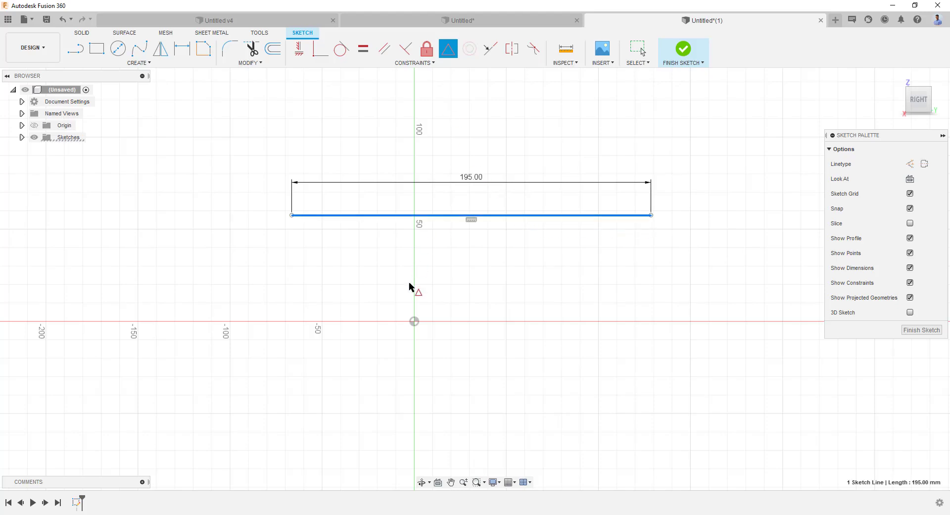
left_click(414, 321)
- Draw a vertical construction line 207 mm long upward from the origin
scroll(456, 373, "down", 3)
left_click(76, 49)
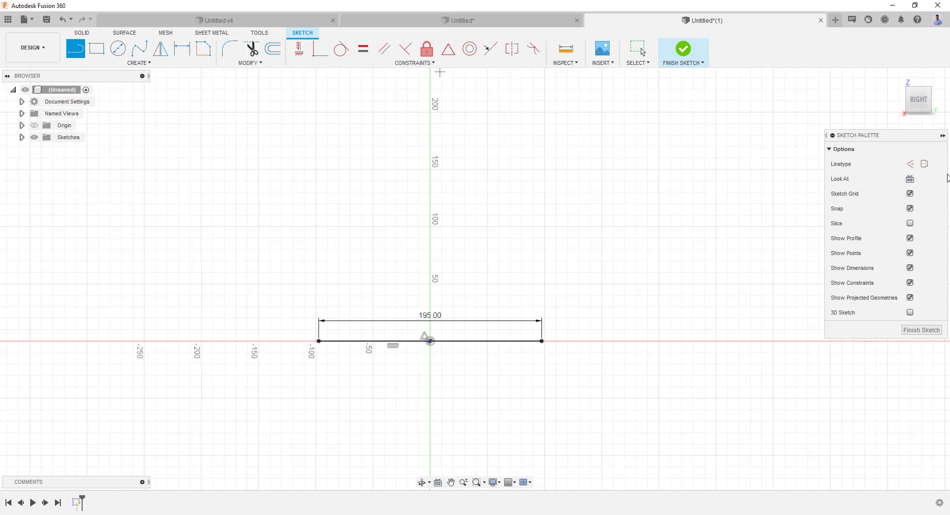
left_click(910, 164)
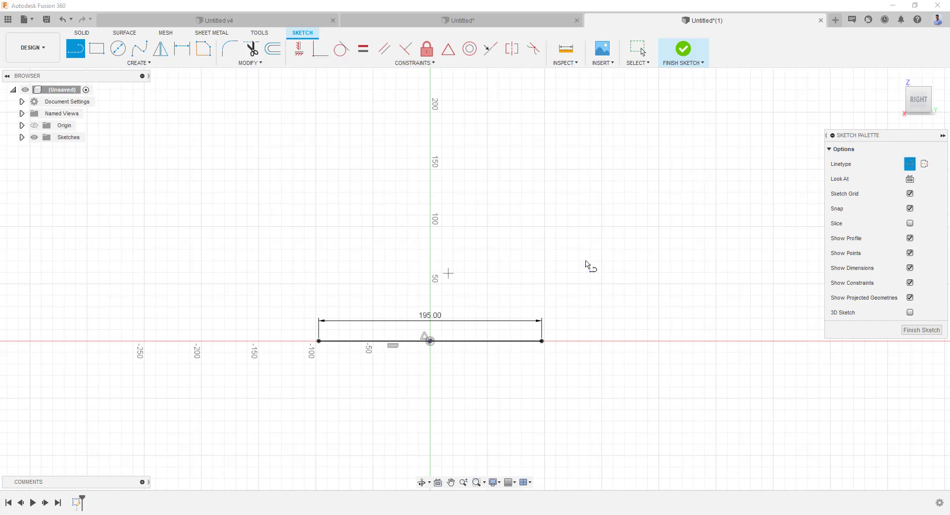
left_click(430, 341)
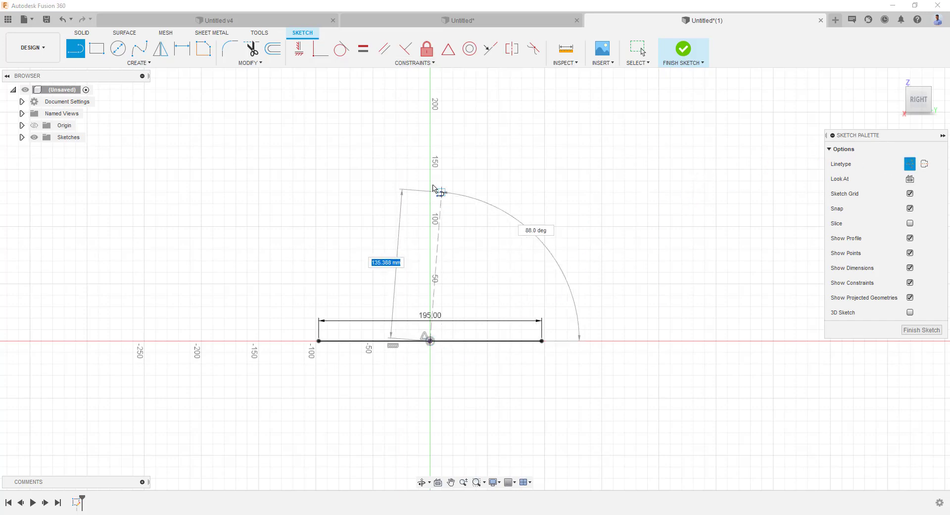
type("207")
key("Tab")
key("Return")
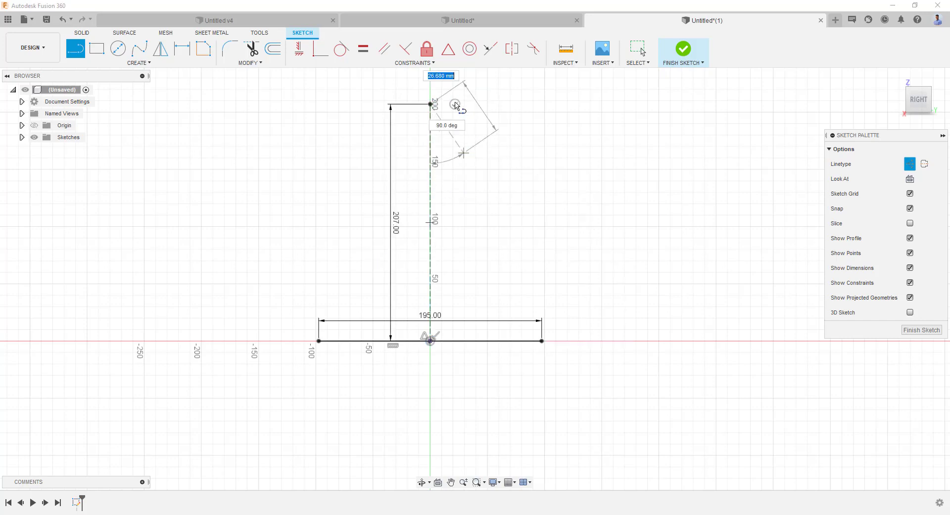
key("Escape")
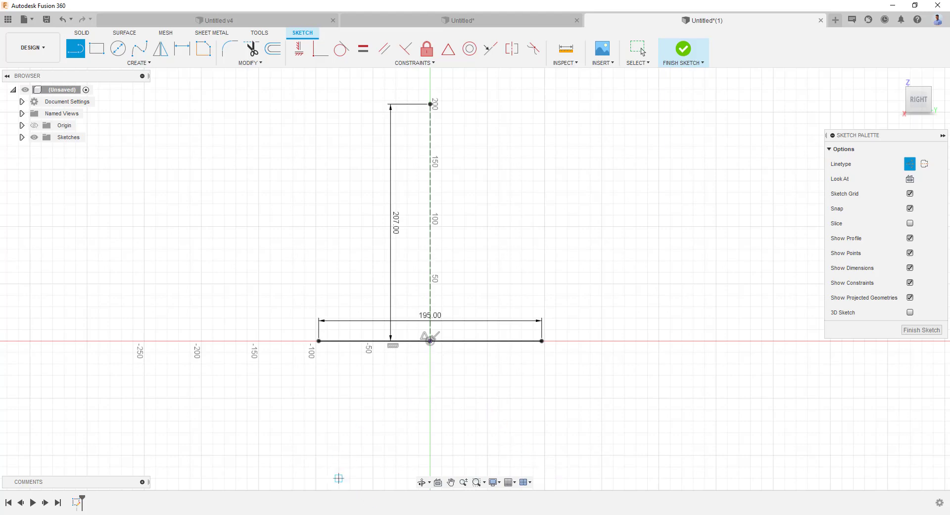
- Check the top edge in the drawing and sketch a separate 31 mm horizontal line with the normal linetype
key("alt+Tab")
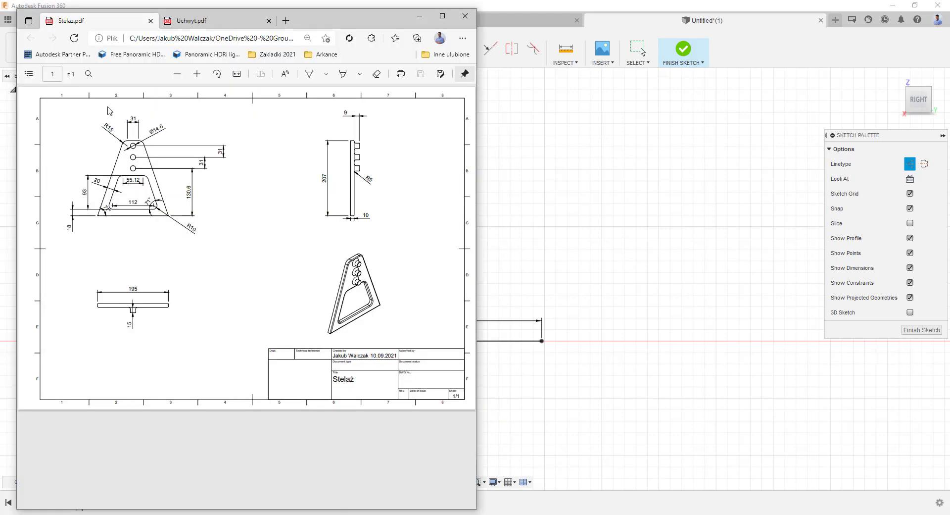
left_click(586, 218)
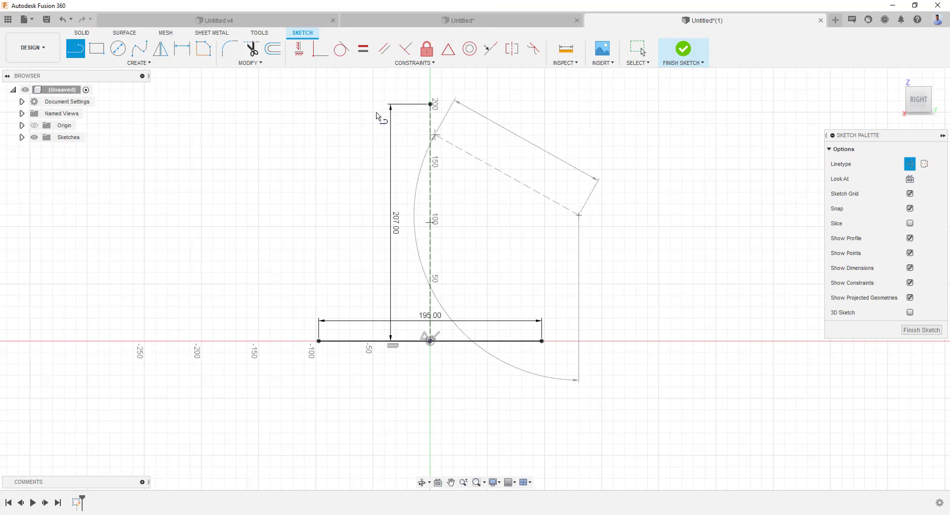
left_click(910, 163)
left_click(240, 125)
type("31")
key("Tab")
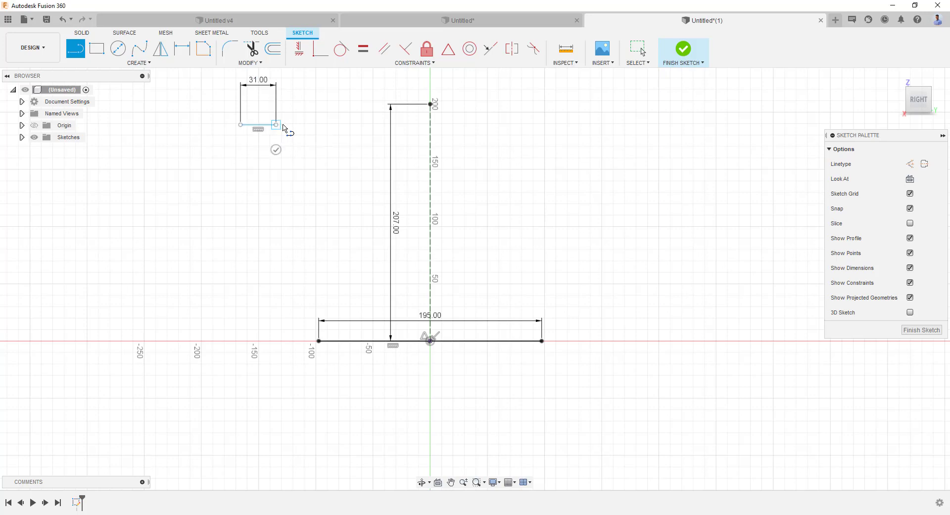
key("Return")
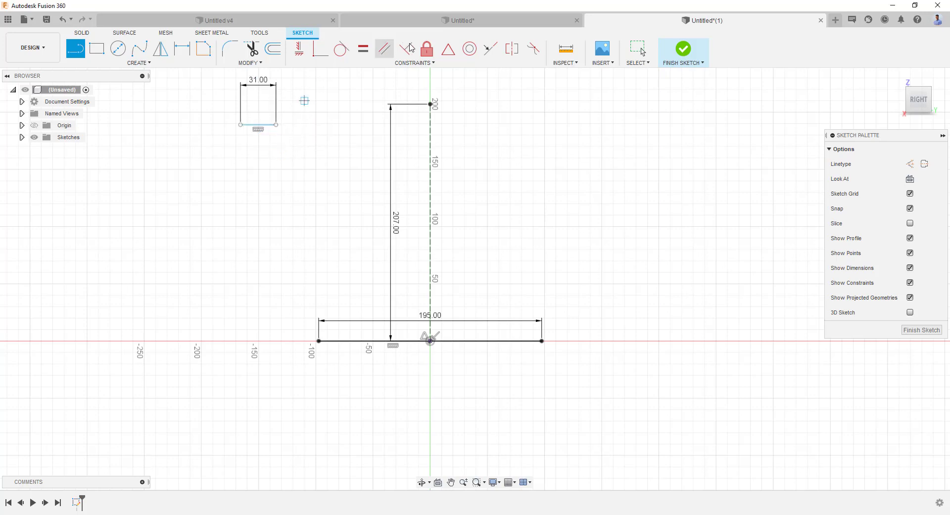
- Apply a Midpoint constraint between the 31 mm line and the upper end of the construction line
left_click(448, 50)
left_click(262, 128)
left_click(431, 103)
- Sketch a short tangent arc curving downward from the right end of the 31 mm top line
middle_click_drag(485, 193, 469, 246)
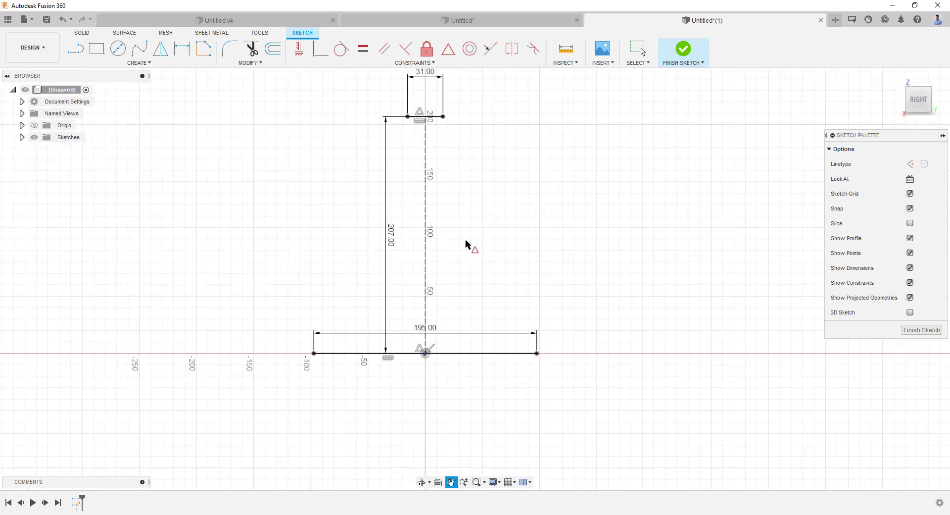
scroll(465, 223, "down", 2)
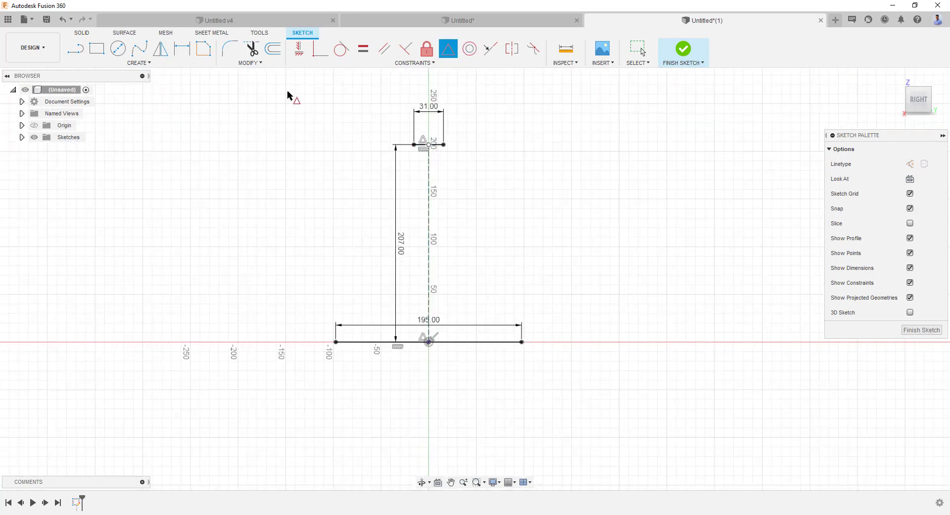
left_click(146, 63)
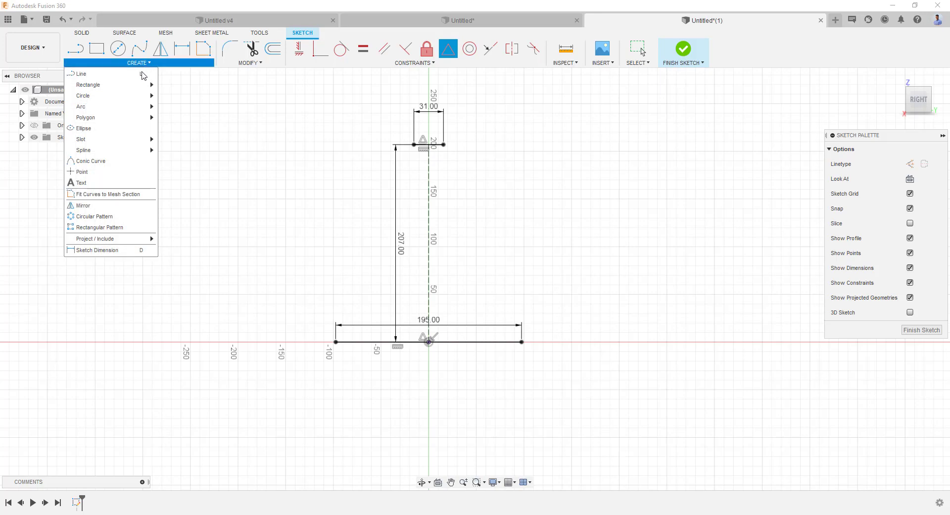
mouse_move(125, 106)
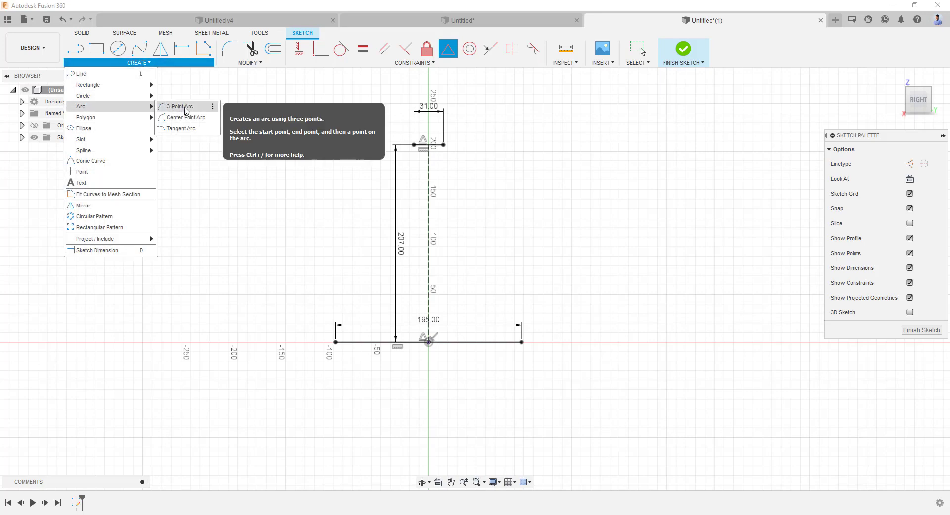
left_click(186, 111)
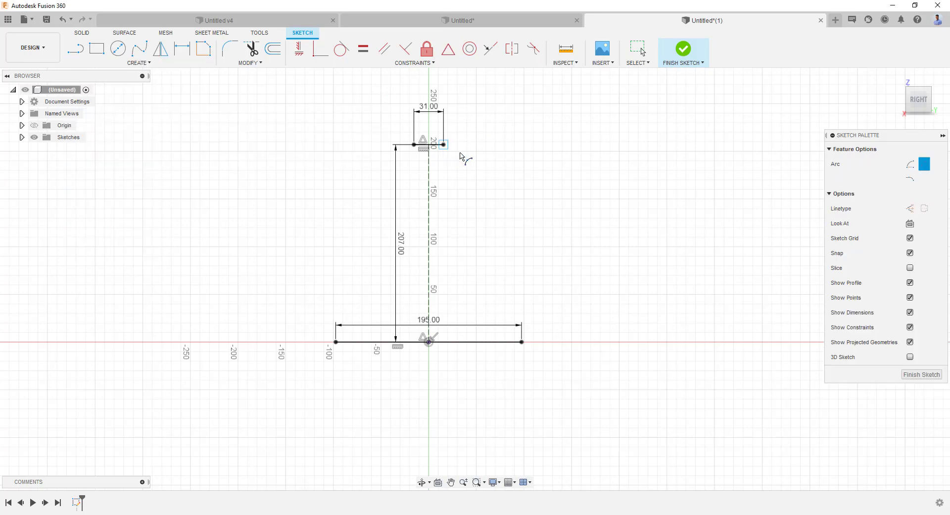
left_click(444, 144)
scroll(454, 150, "up", 5)
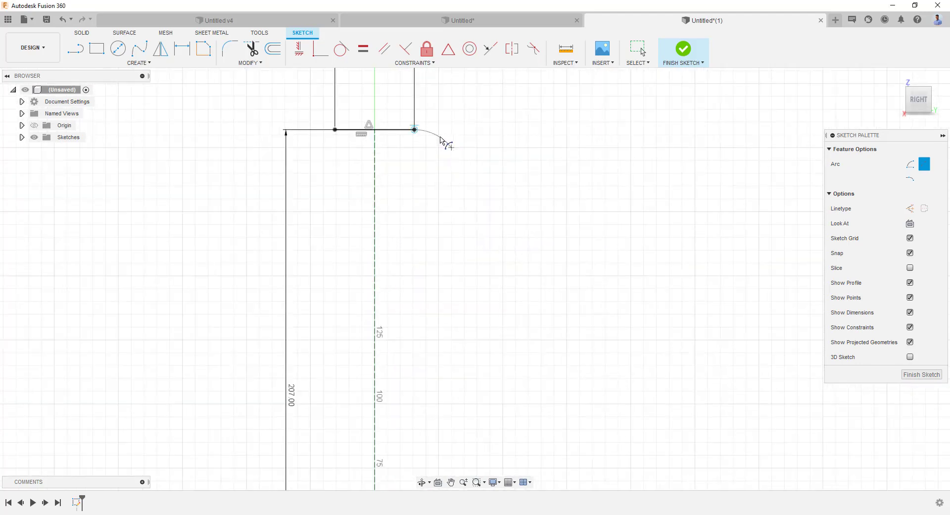
left_click(439, 142)
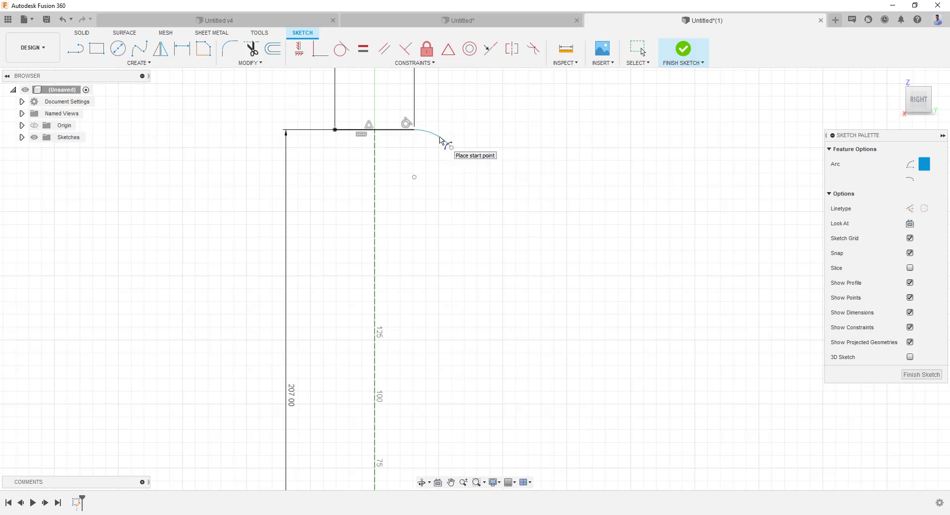
left_click(451, 146)
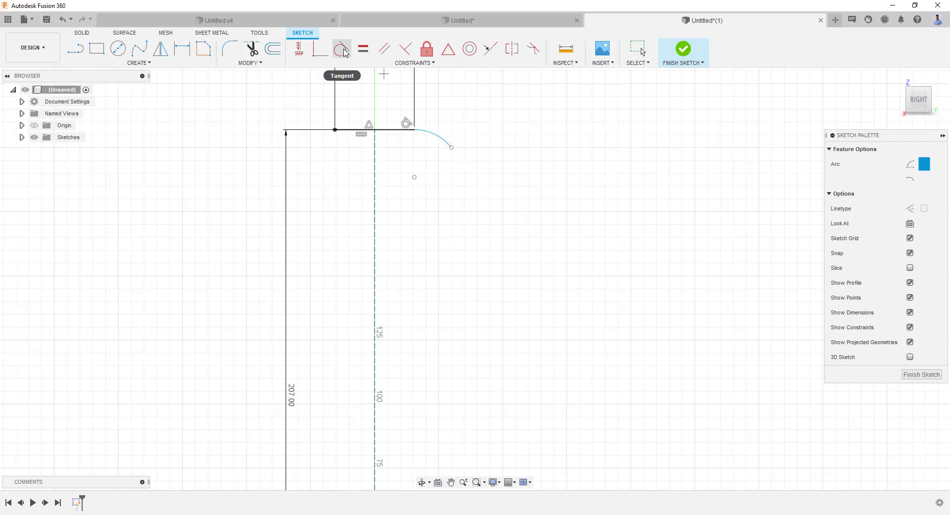
scroll(447, 131, "down", 3)
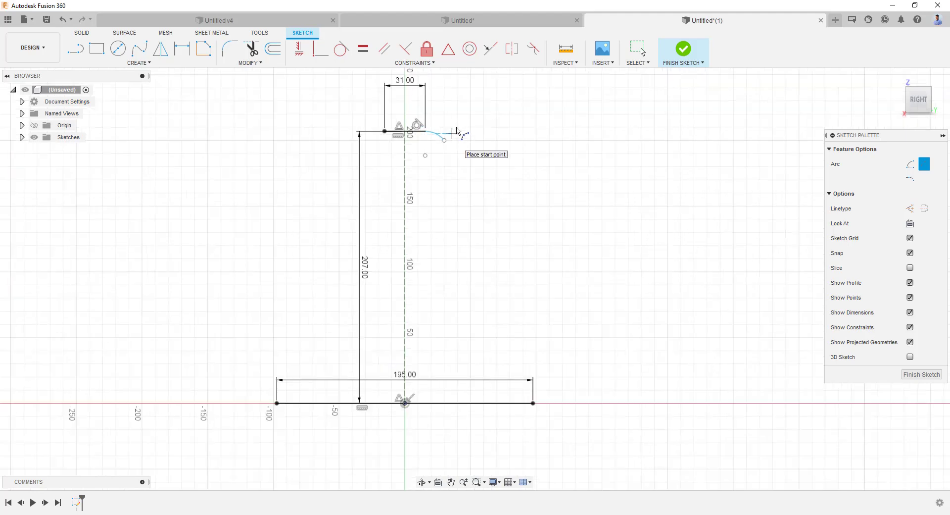
- Dimension the tangent arc with a radius of 15 mm
scroll(448, 126, "up", 1)
key("d")
left_click(440, 143)
left_click(464, 124)
type("15")
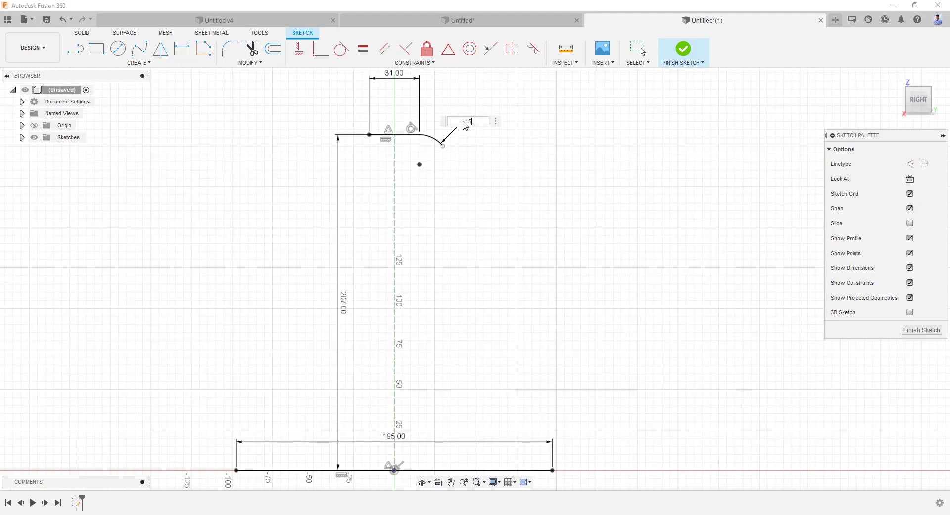
key("Return")
- Check the drawing and sketch a straight line from the R15 arc's free end to the right end of the 195 mm base line
left_click(350, 512)
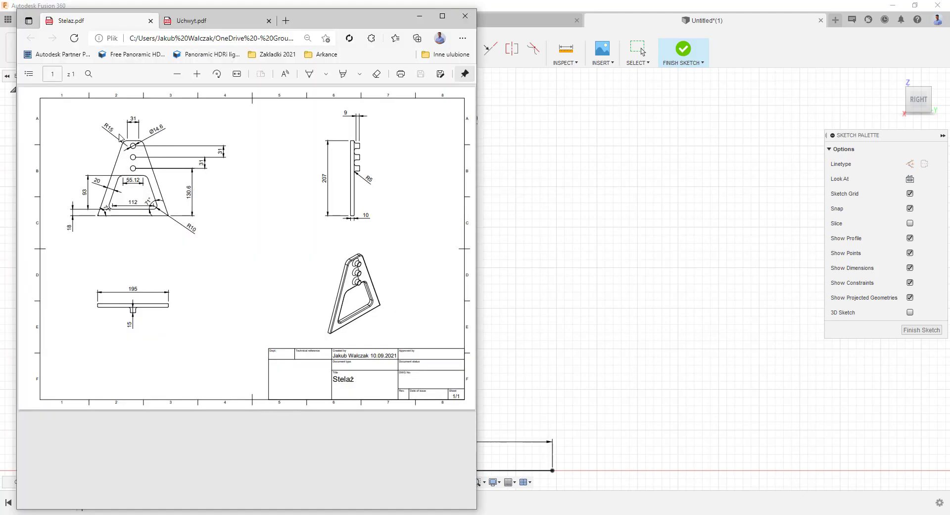
left_click(503, 201)
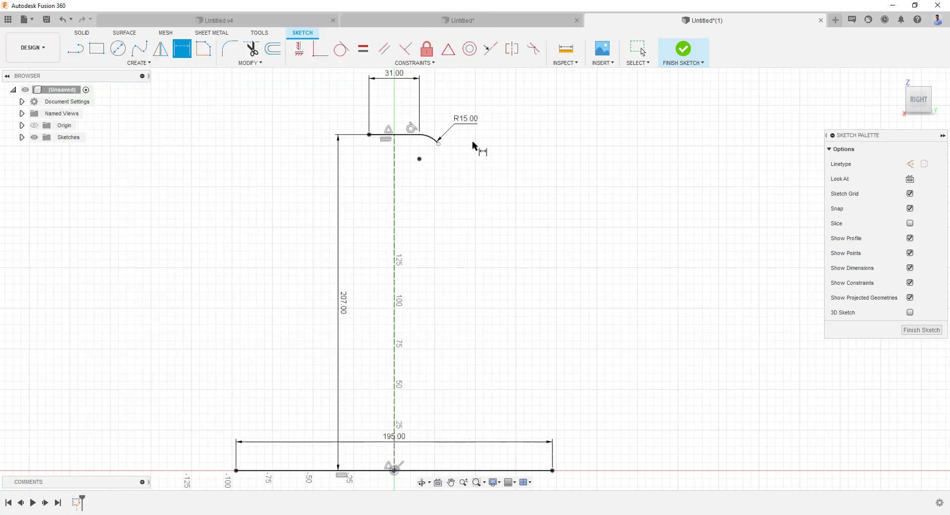
scroll(478, 148, "down", 1)
left_click(75, 48)
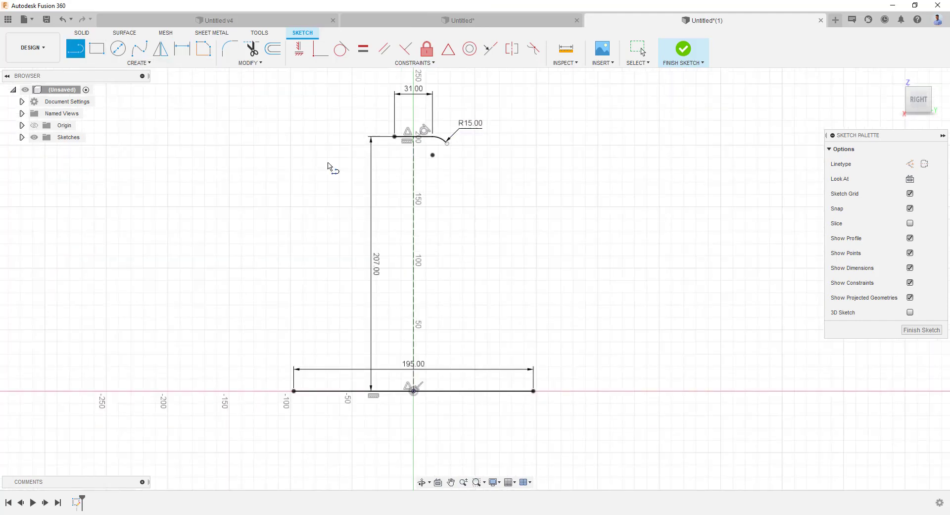
left_click(447, 143)
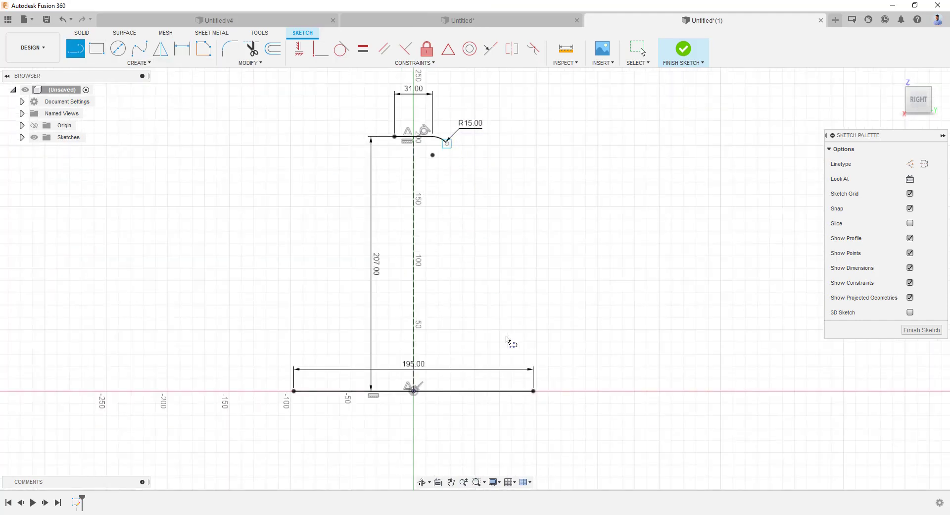
left_click(533, 390)
- Apply a Tangent constraint between the R15 arc and the slanted side line
left_click(341, 48)
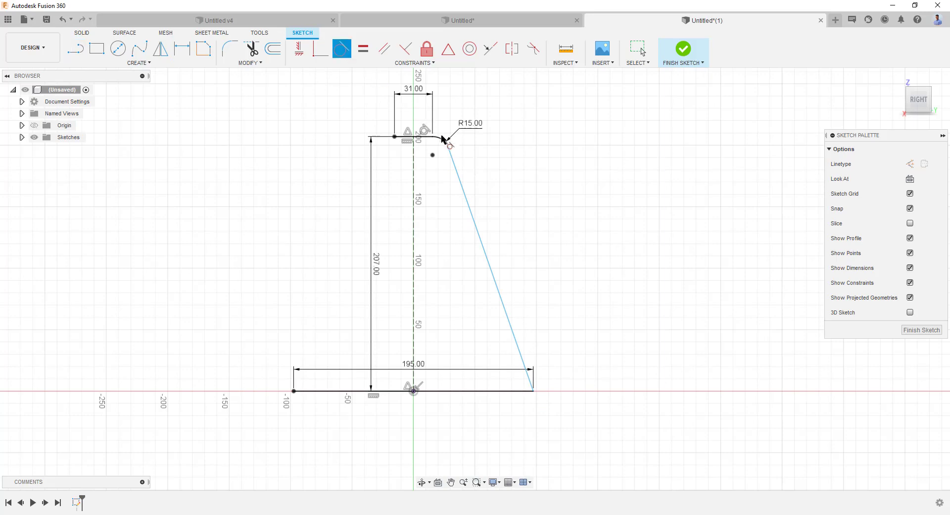
left_click(445, 143)
left_click(460, 176)
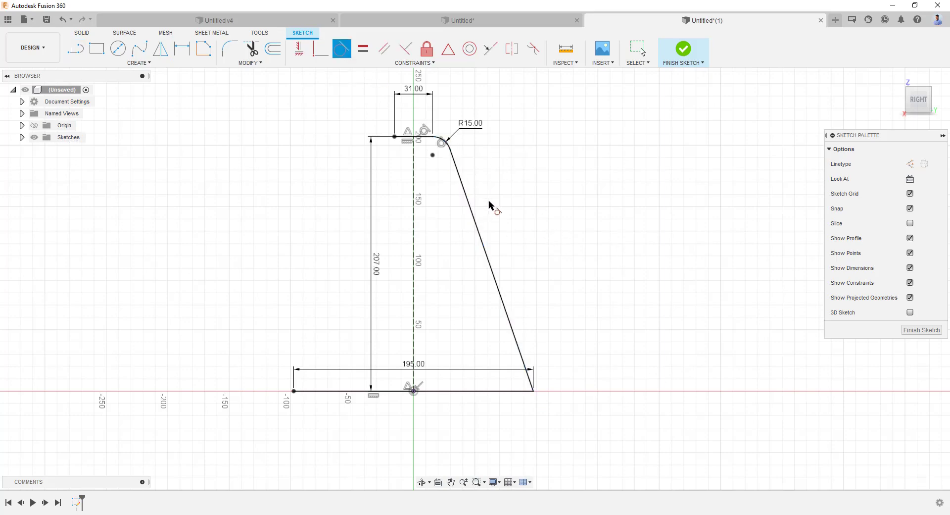
- Mirror the slanted side line and the R15 arc about the vertical construction line to close the profile
scroll(487, 203, "down", 2)
scroll(443, 198, "up", 1)
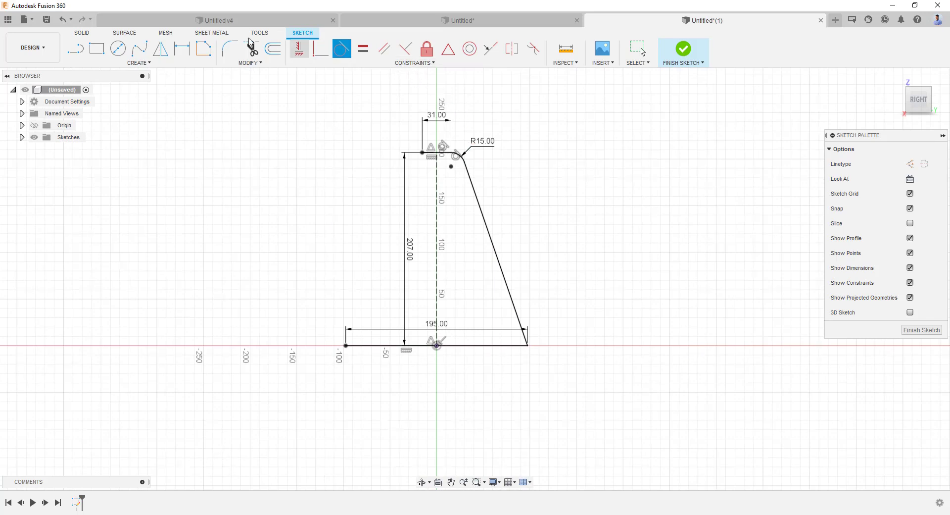
left_click(160, 48)
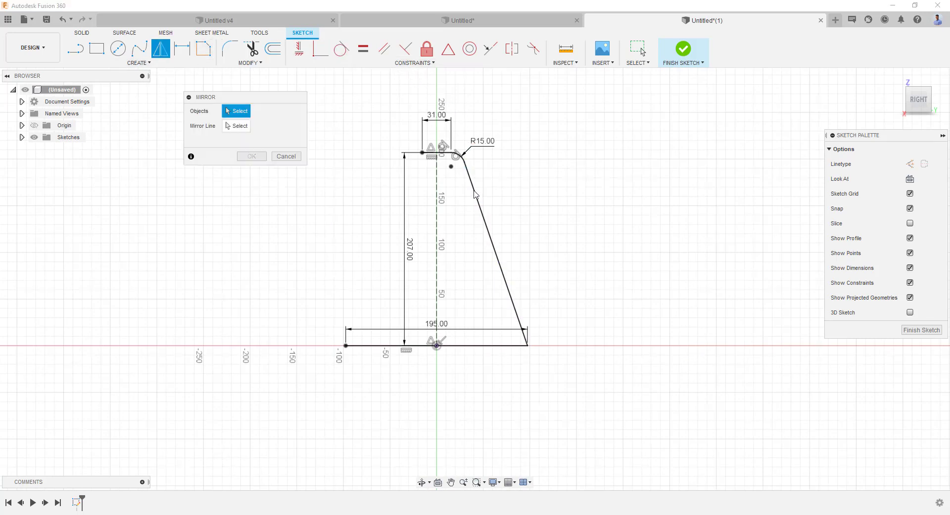
left_click(475, 194)
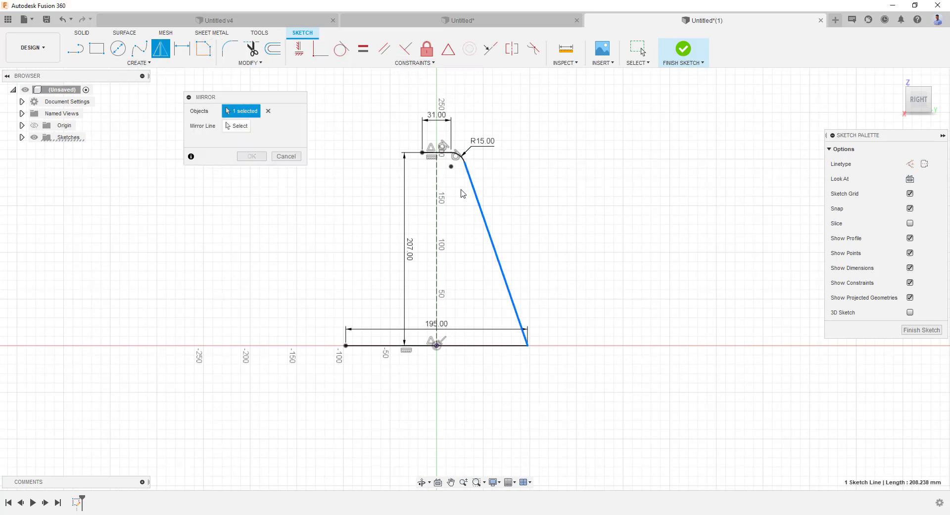
left_click(438, 233)
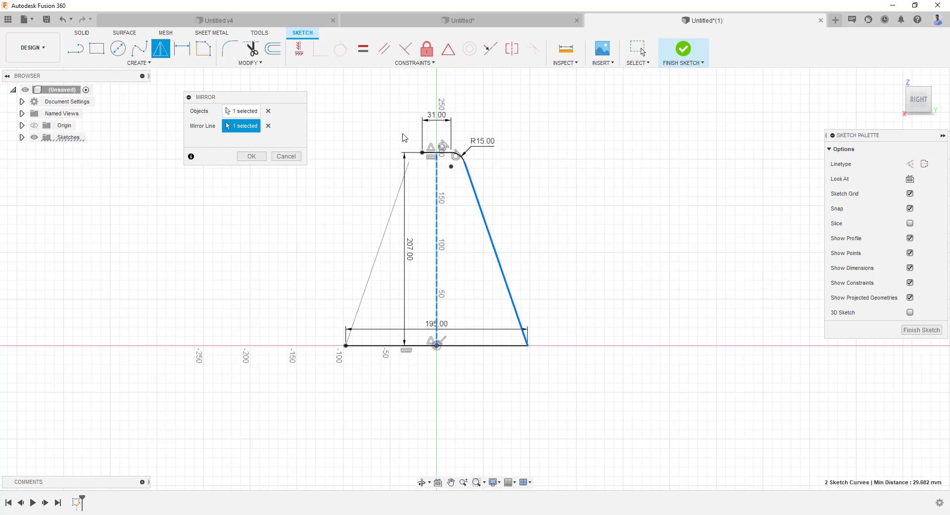
left_click(248, 111)
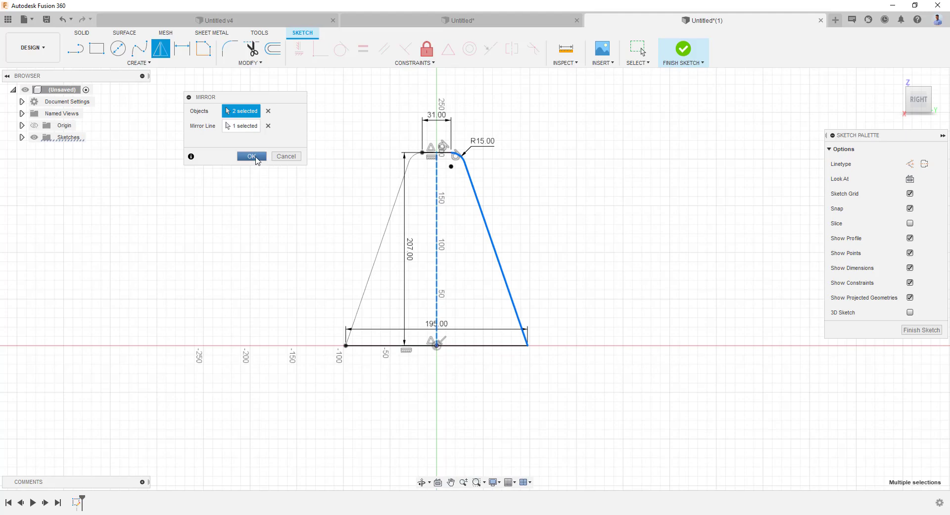
left_click(253, 156)
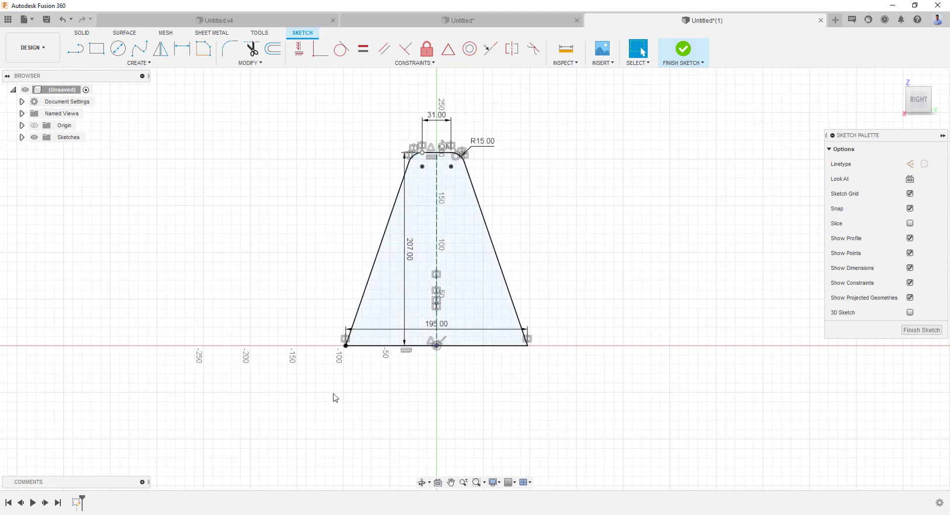
- Check the cutout dimensions in the drawing and sketch a 20 mm vertical construction line upward from the origin
key("alt+Tab")
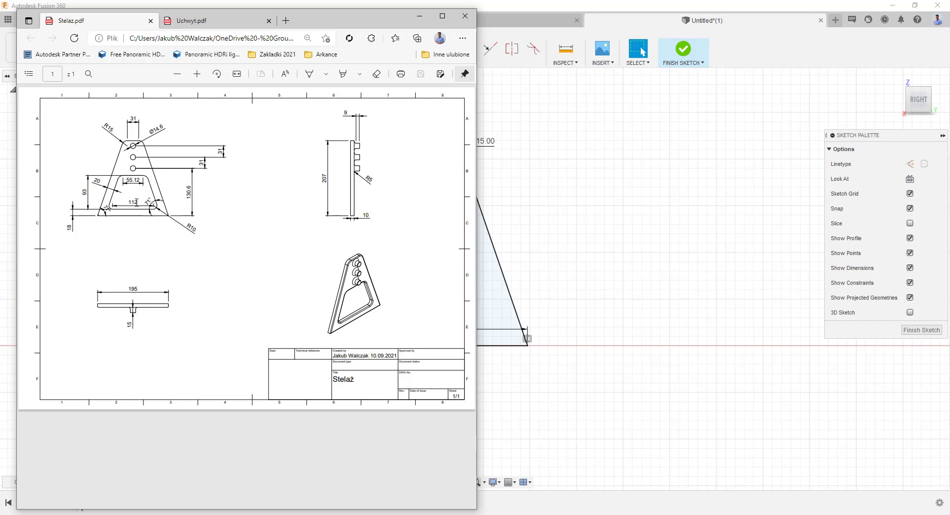
left_click(548, 193)
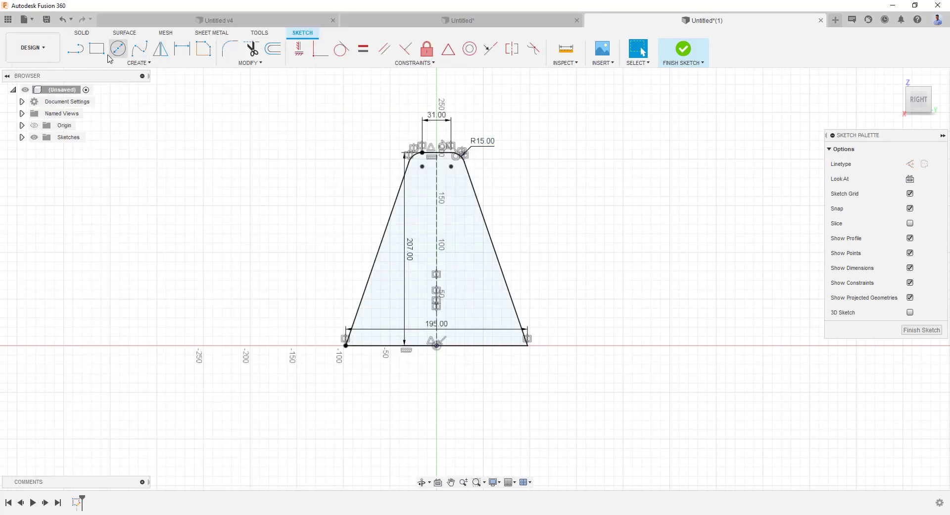
left_click(910, 164)
left_click(436, 345)
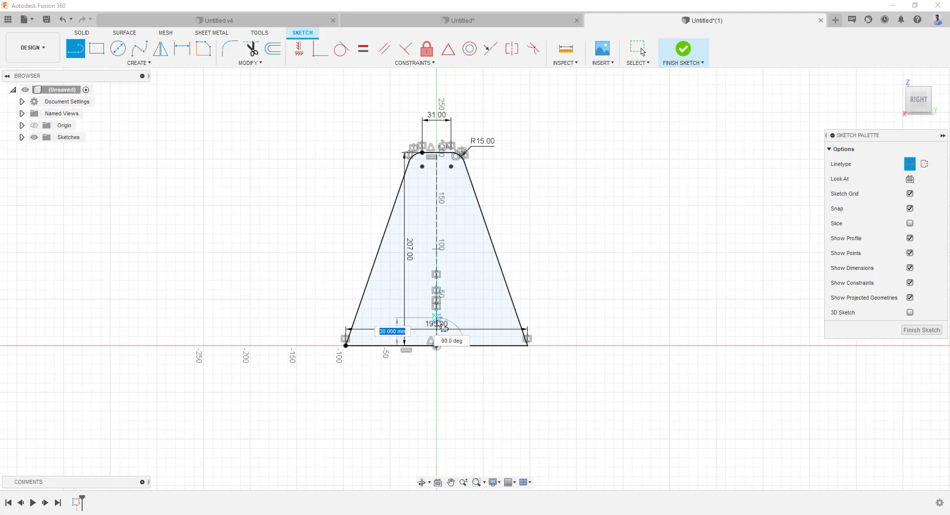
type("20")
key("Tab")
key("Return")
key("Escape")
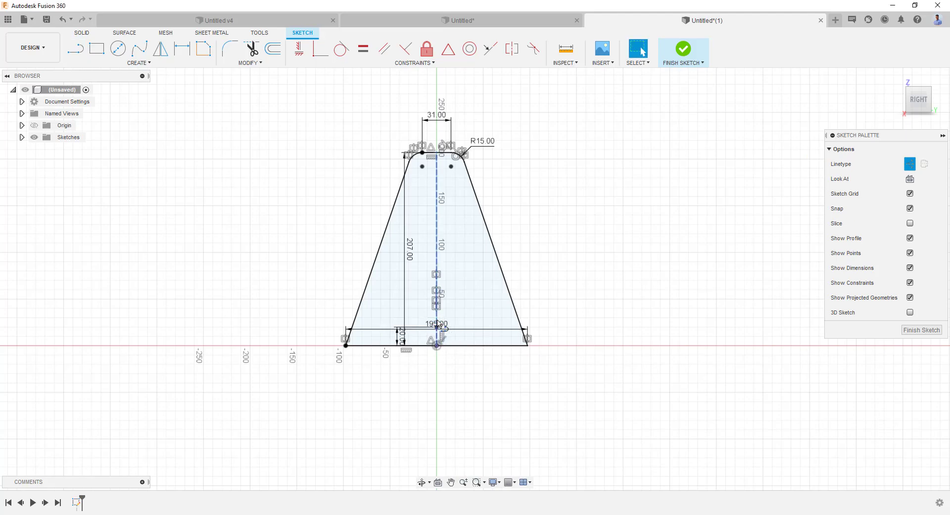
- Sketch a separate 112 mm horizontal line with the normal linetype beside the profile
scroll(439, 333, "up", 4)
key("l")
left_click(909, 164)
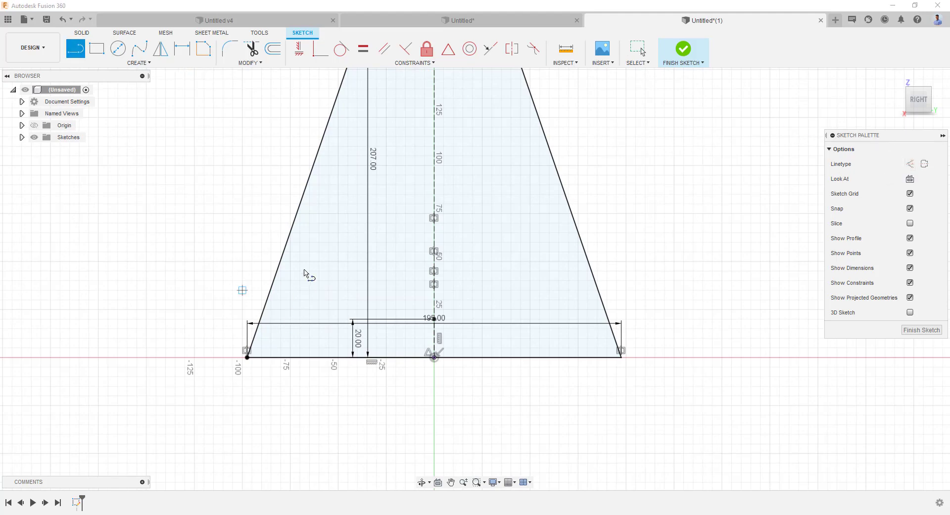
scroll(310, 255, "down", 3)
left_click(91, 190)
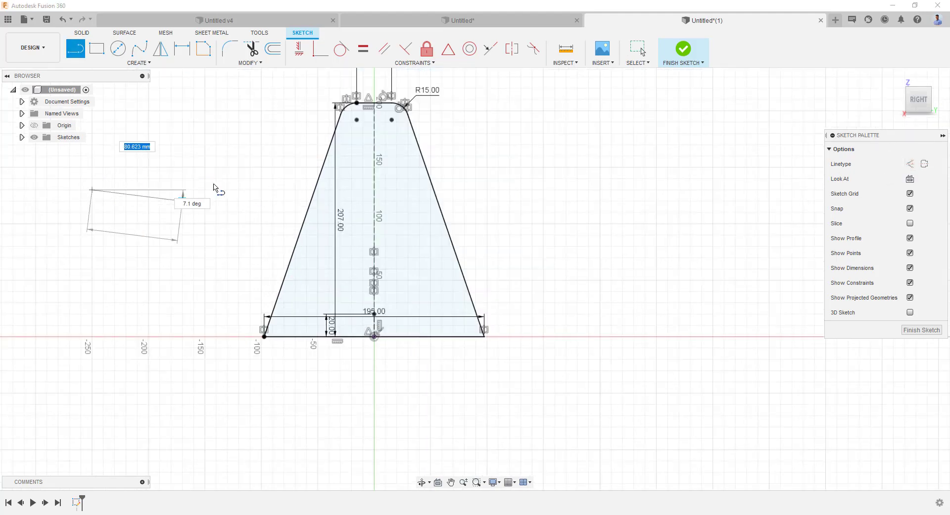
type("112")
key("Tab")
key("Return")
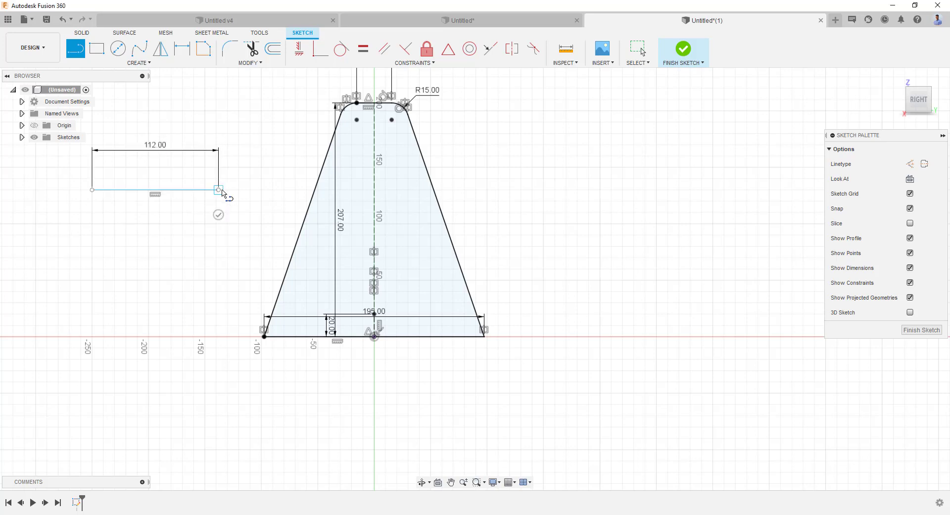
- Apply a Midpoint constraint between the 112 mm line and the upper end of the 20 mm construction line
left_click(196, 190)
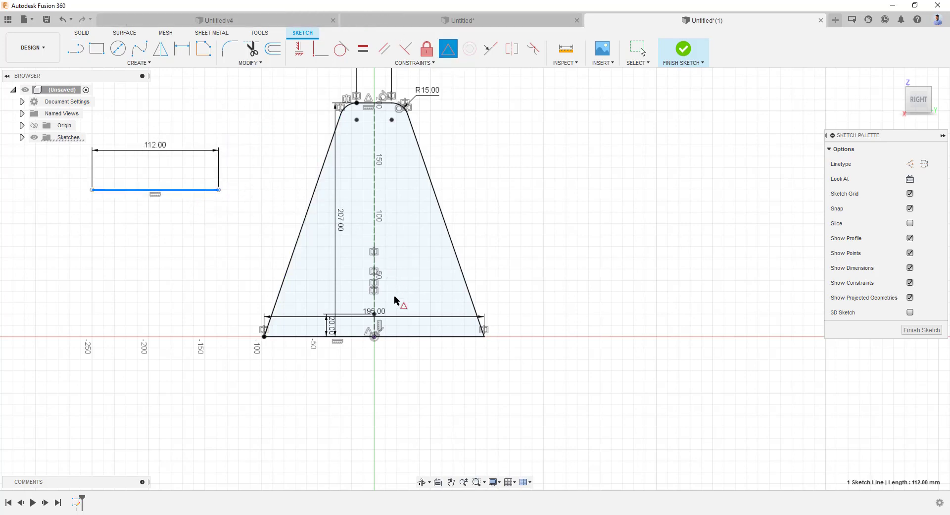
key("ctrl+x")
key("ctrl+v")
left_click(375, 314)
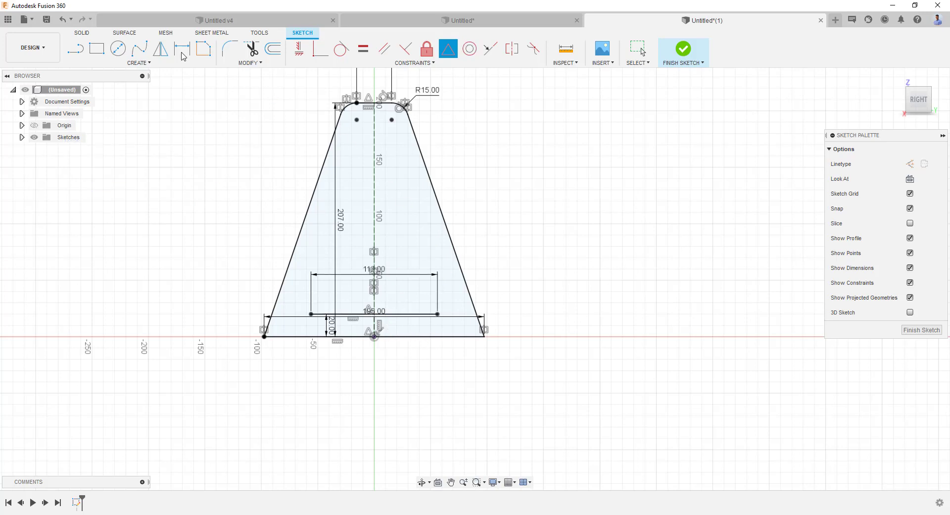
- Check the cutout height in the drawing and sketch a 93 mm vertical construction line upward from the 112 mm line's midpoint
left_click(76, 49)
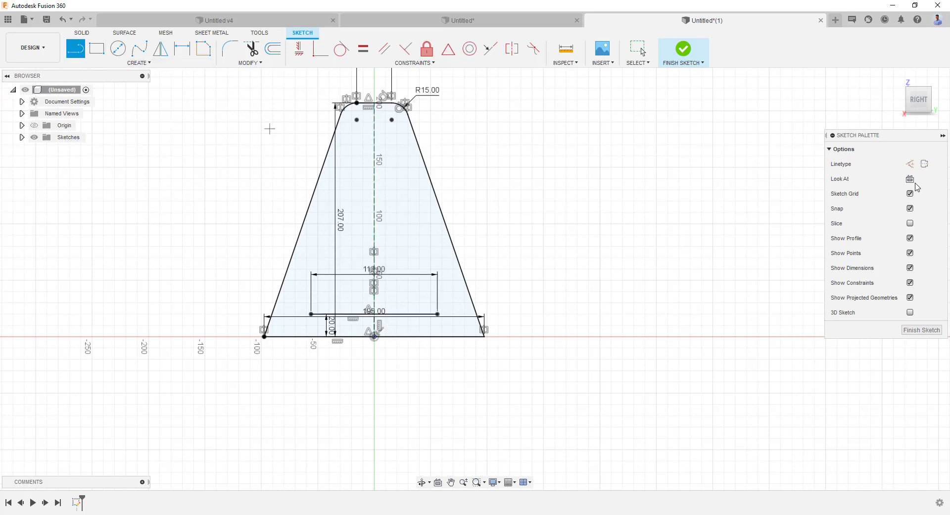
left_click(910, 164)
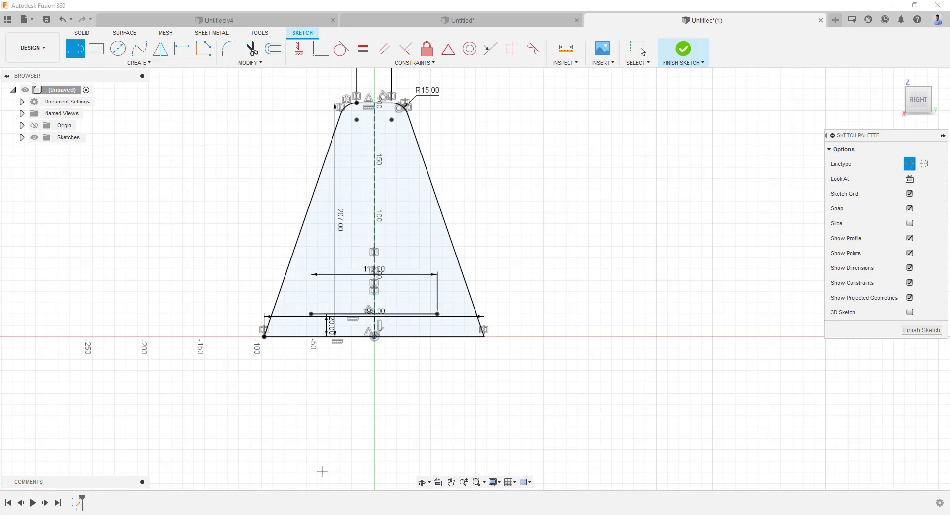
key("alt+Tab")
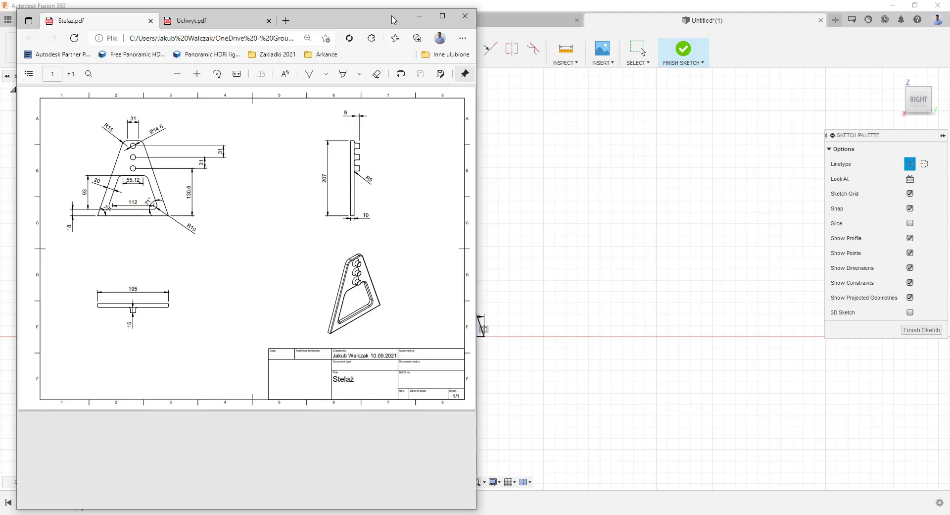
left_click(529, 5)
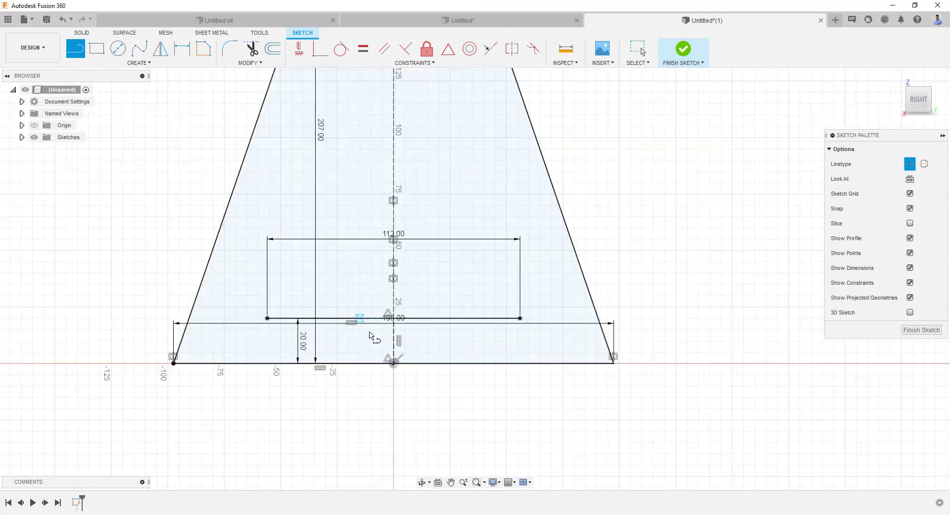
scroll(375, 320, "up", 3)
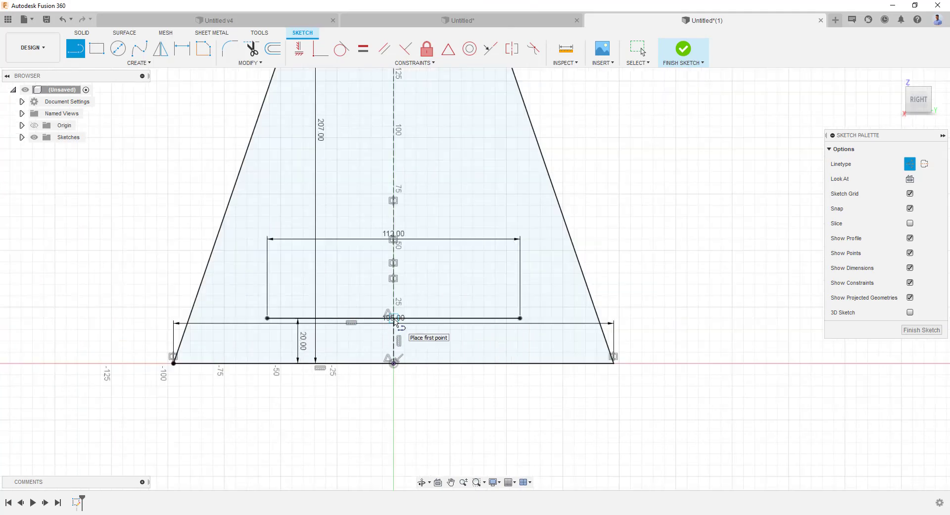
left_click(394, 319)
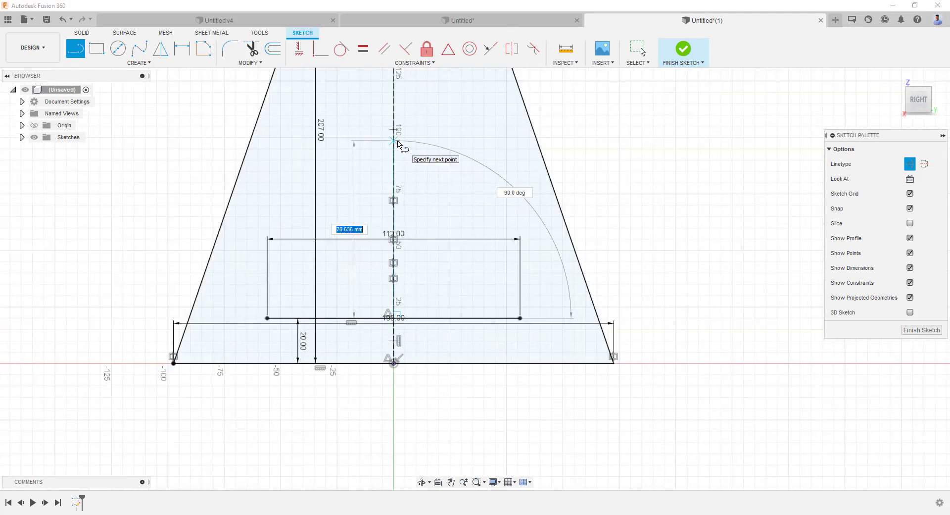
type("93")
key("Tab")
key("Return")
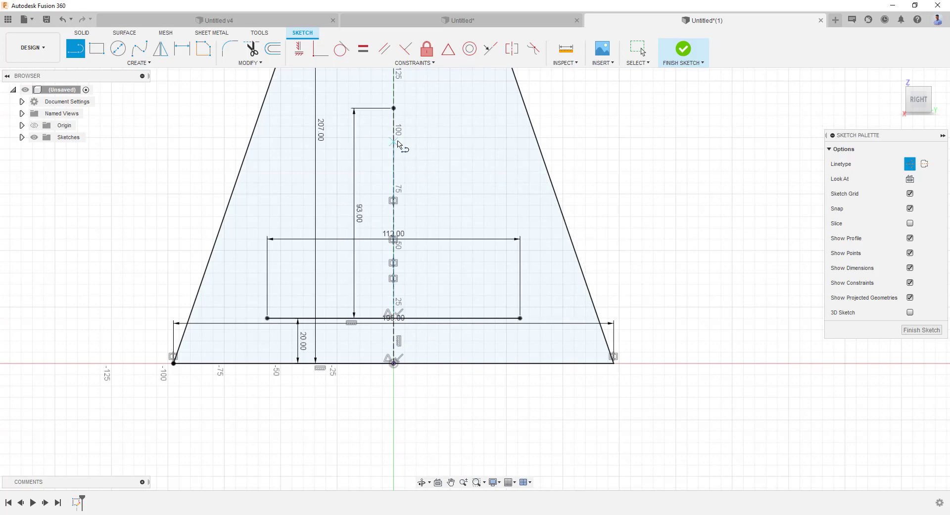
- Check the cutout's top edge in the drawing and sketch a separate 55 mm horizontal line beside the profile, with the normal linetype
scroll(434, 212, "down", 2)
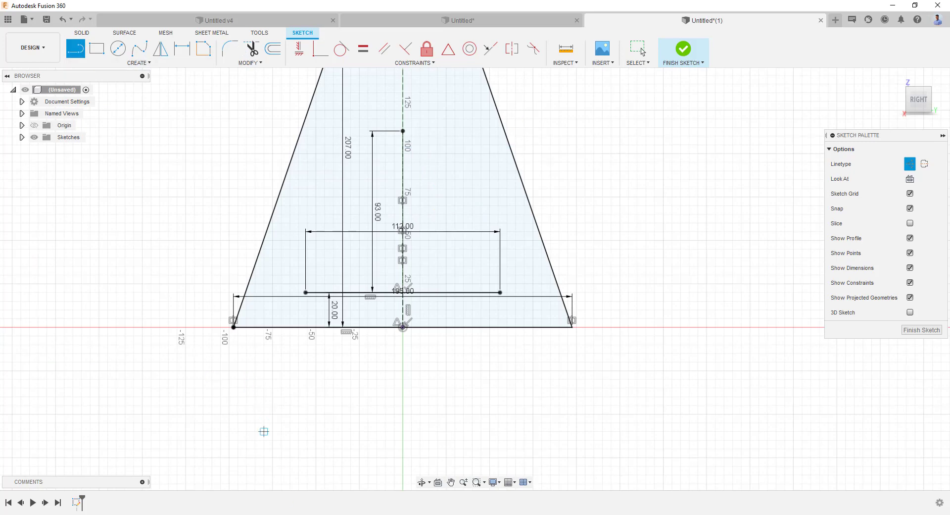
key("alt+Tab")
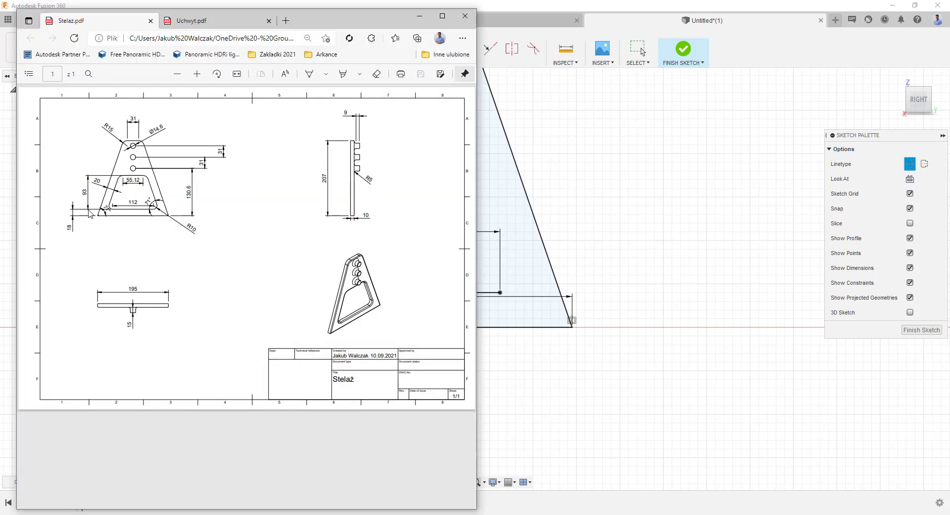
left_click(524, 3)
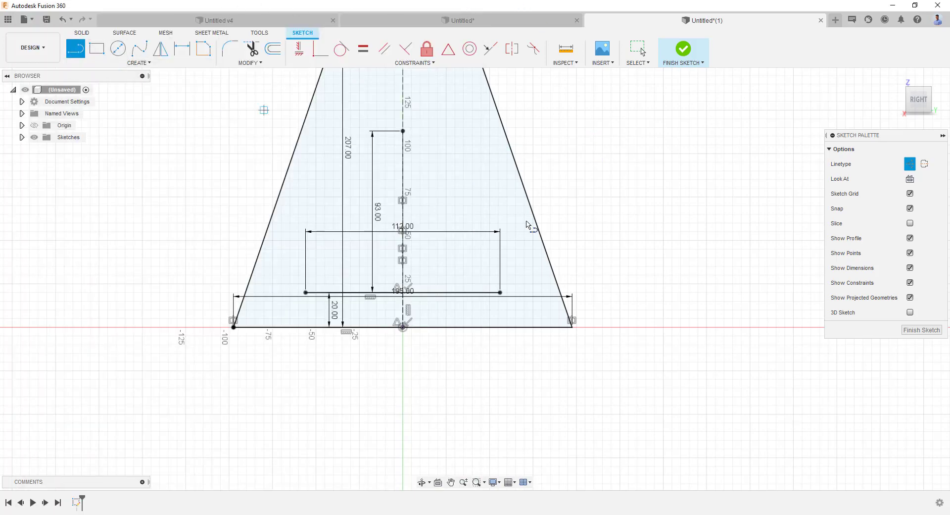
scroll(416, 342, "down", 3)
scroll(418, 229, "up", 2)
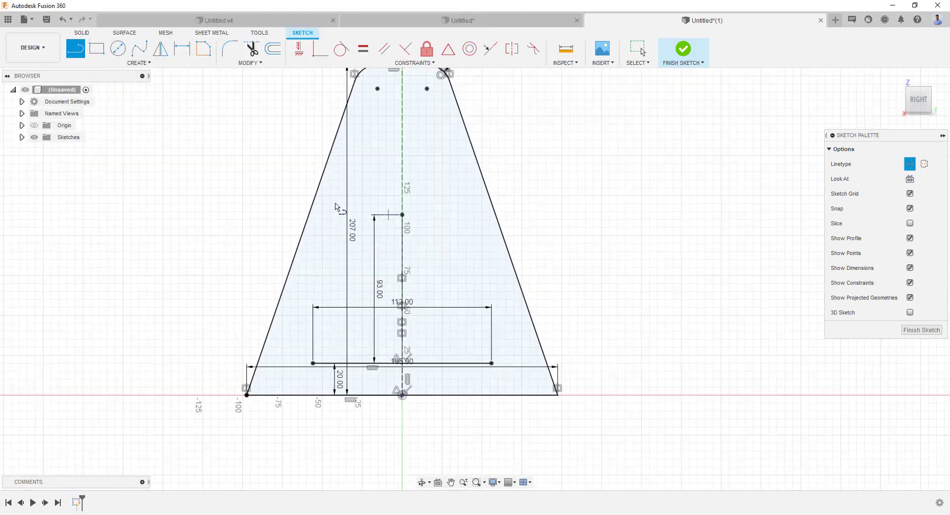
left_click(577, 195)
type("51")
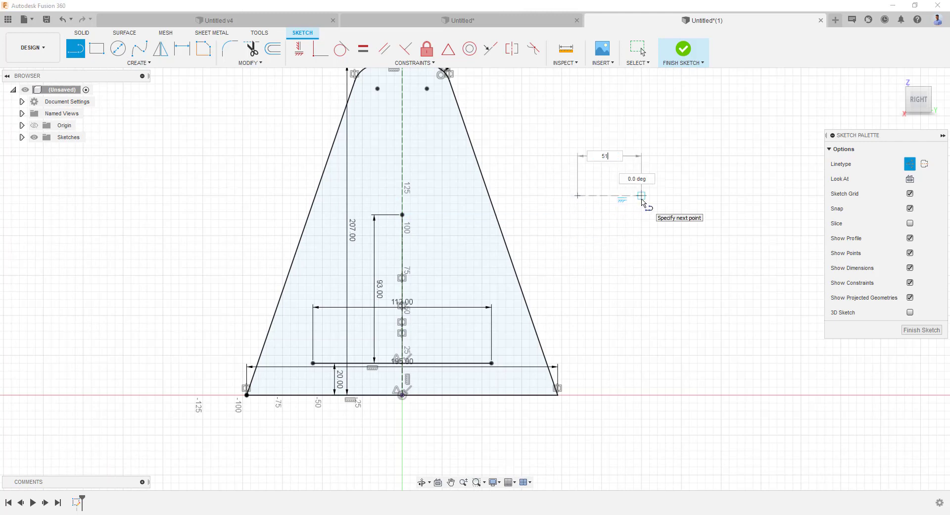
key("Tab")
key("Return")
key("Escape")
left_click(646, 196)
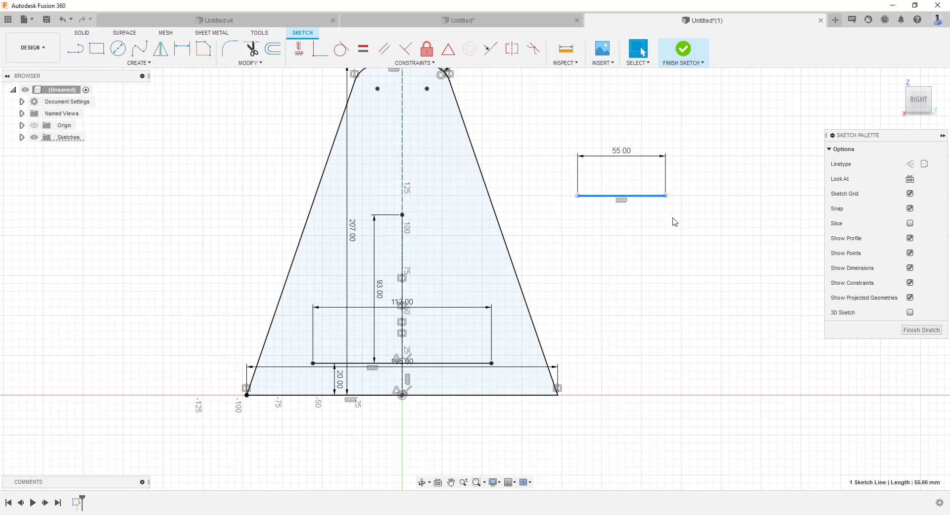
left_click(550, 242)
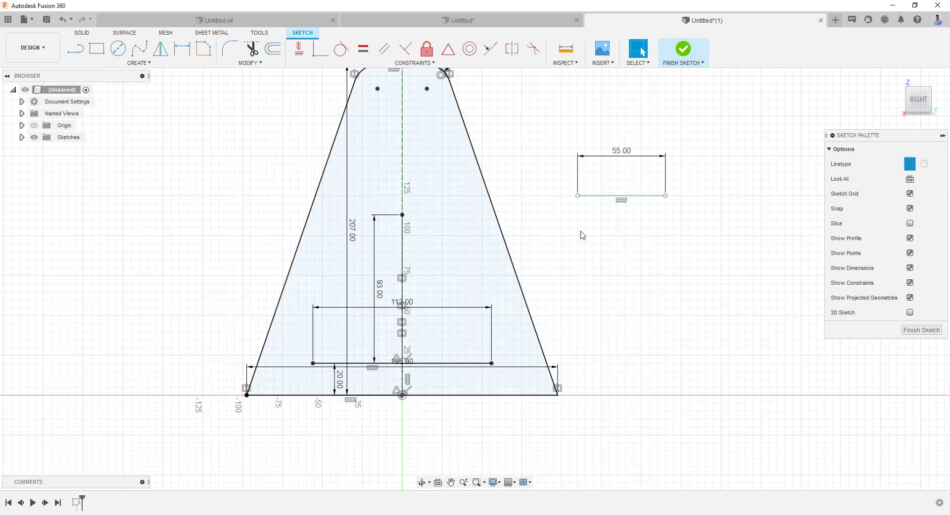
left_click(602, 196)
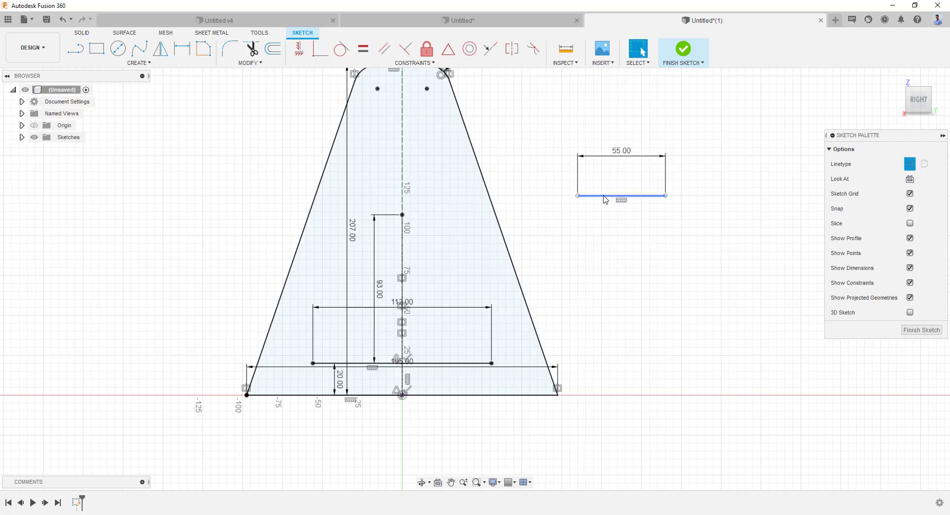
key("x")
left_click(614, 227)
left_click(599, 198)
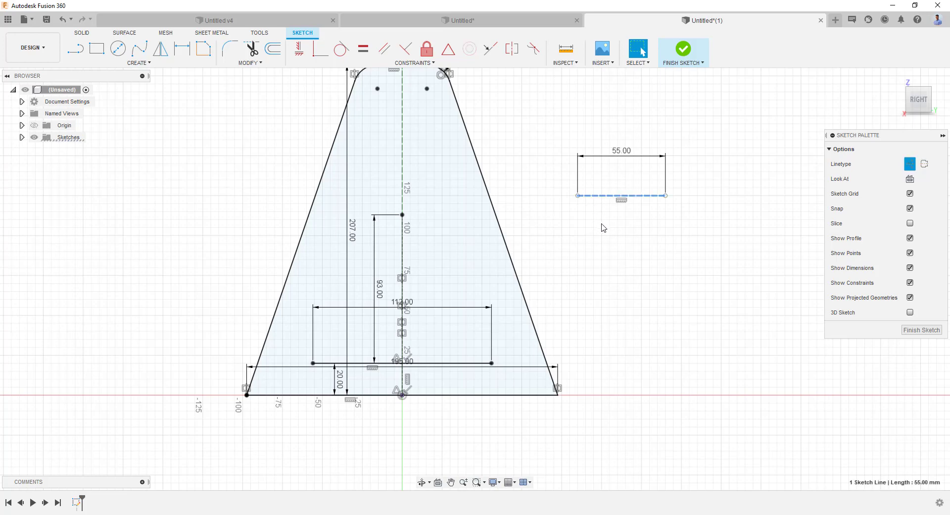
key("x")
left_click(600, 242)
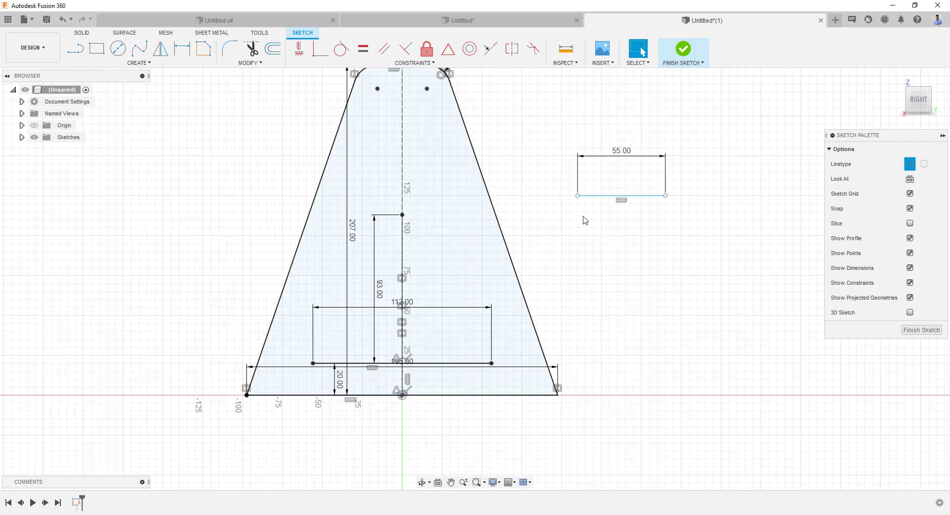
- Apply a Midpoint constraint between the 55 mm line and the upper end of the 93 mm construction line
left_click(448, 48)
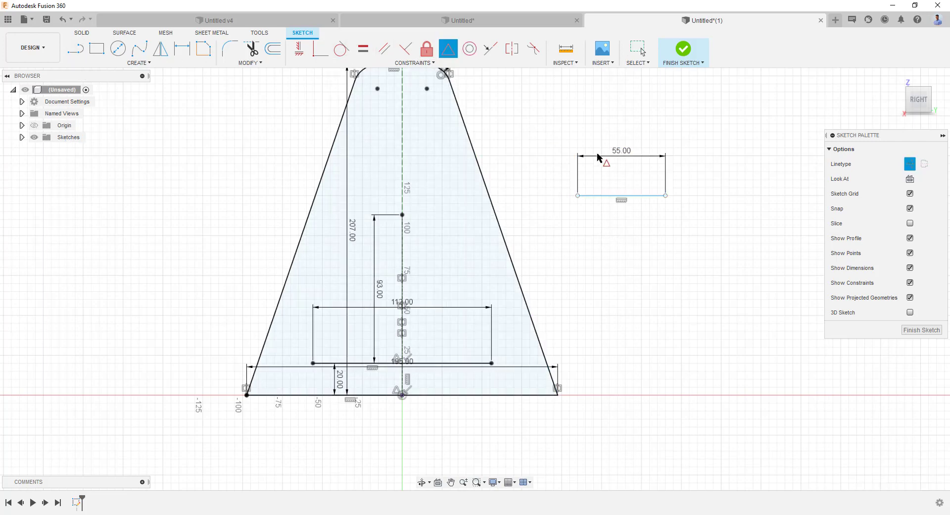
left_click(620, 204)
left_click(401, 215)
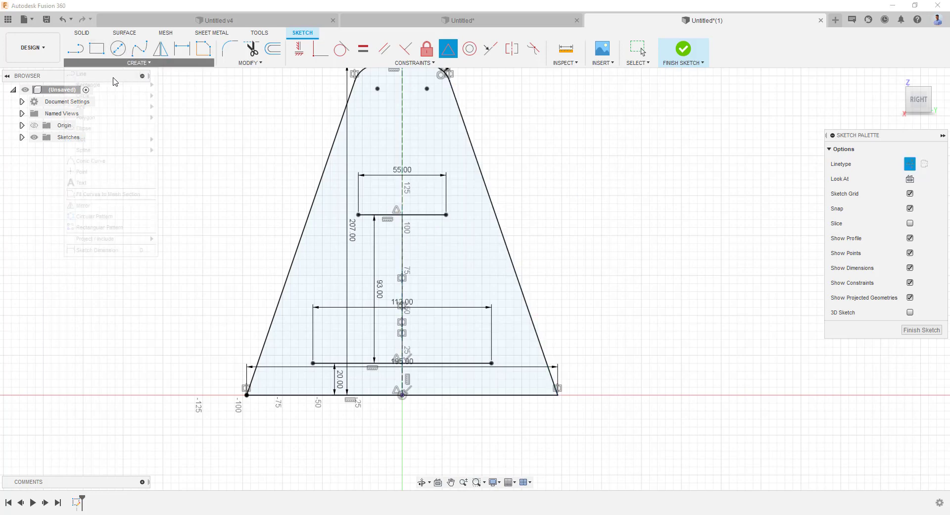
- Sketch a tangent arc curving downward from the right end of the 55 mm line
left_click(109, 62)
mouse_move(153, 105)
left_click(184, 106)
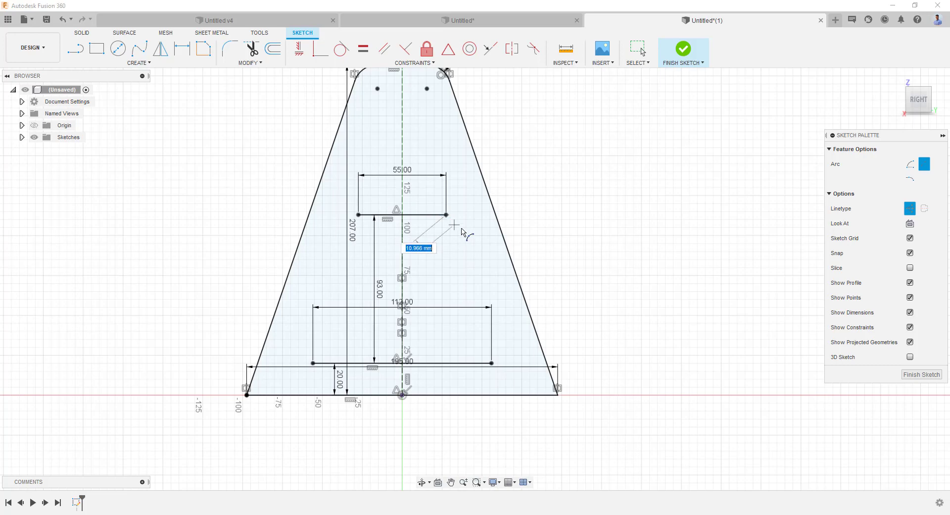
scroll(460, 227, "up", 3)
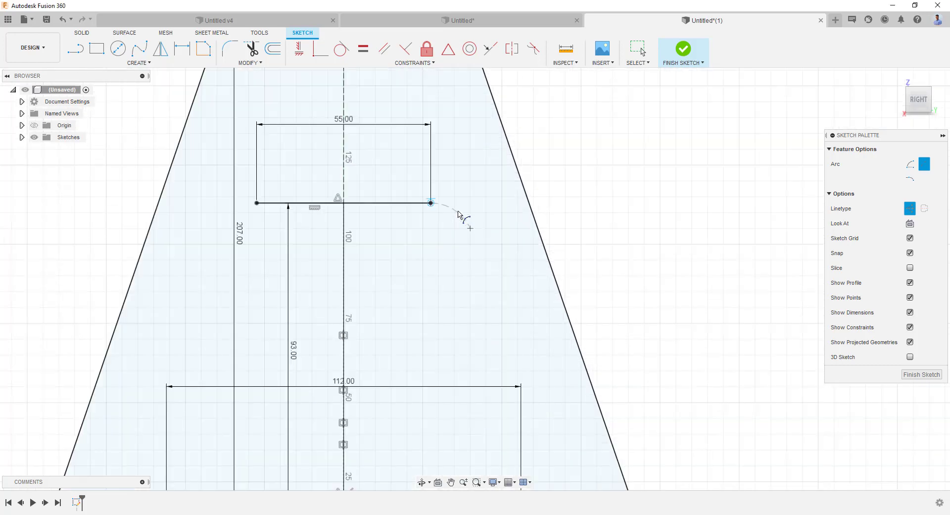
left_click(459, 213)
key("Escape")
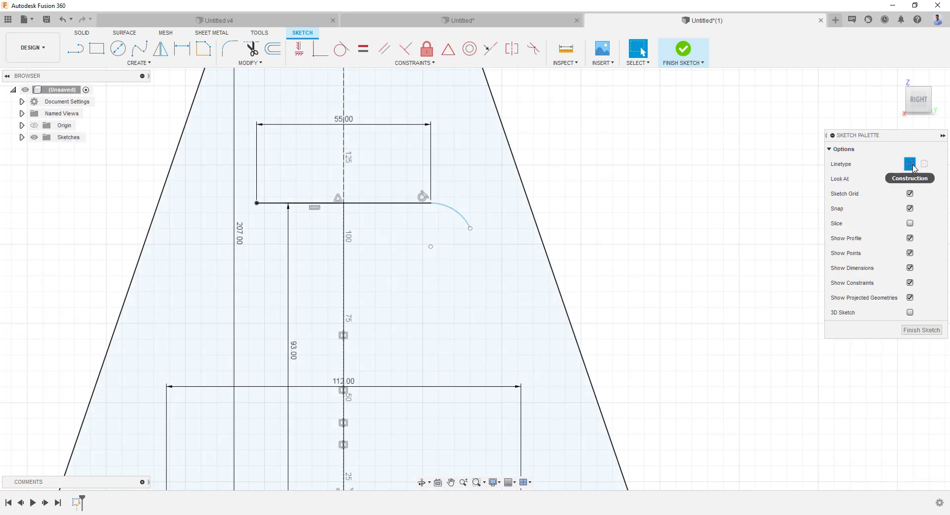
- Try joining the arc's free end to the right end of the 112 mm line with a line tangent to the arc
scroll(535, 144, "down", 2)
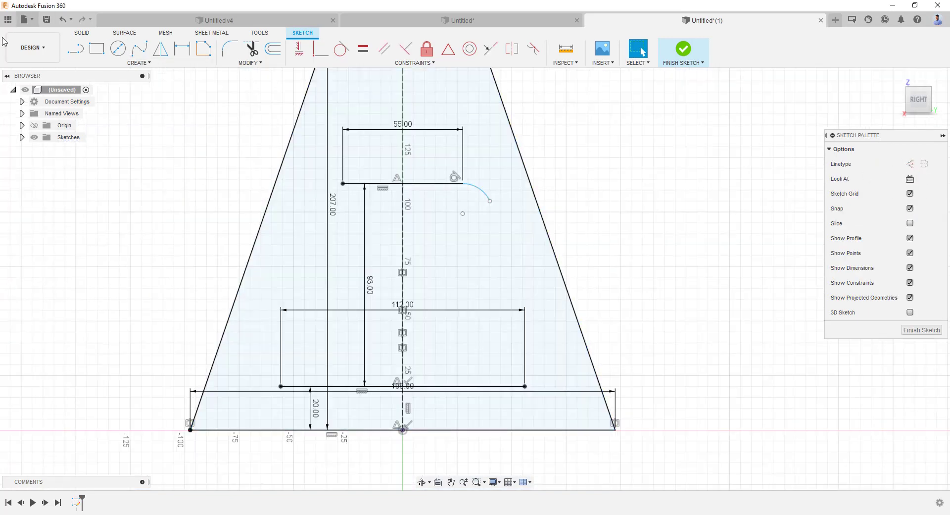
left_click(76, 48)
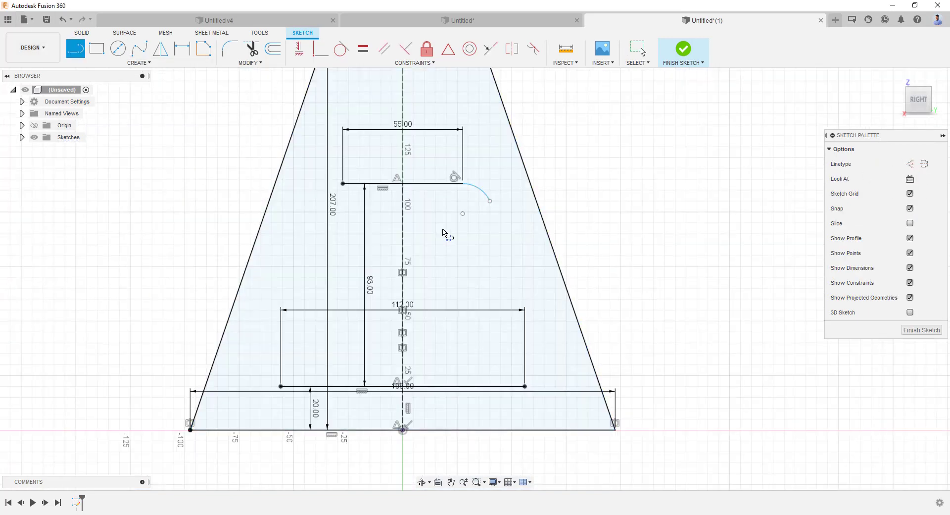
left_click(490, 200)
left_click(525, 385)
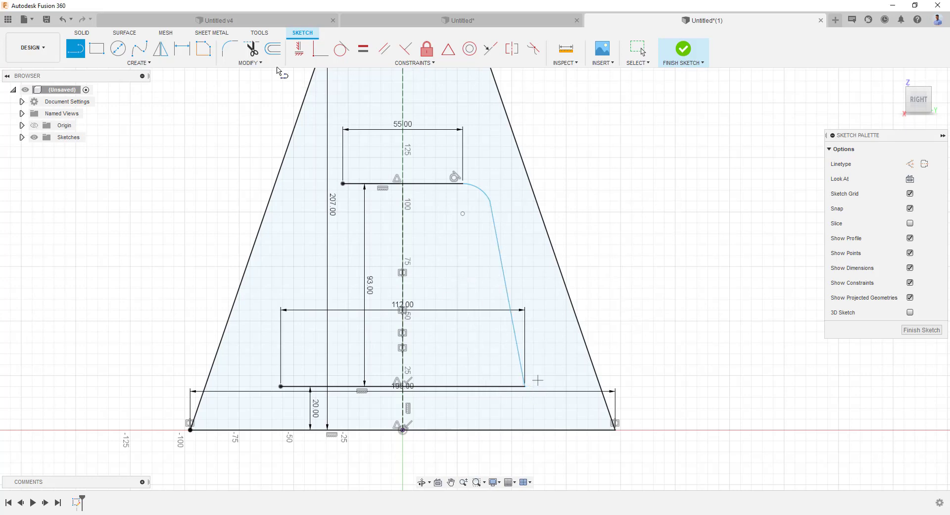
left_click(341, 48)
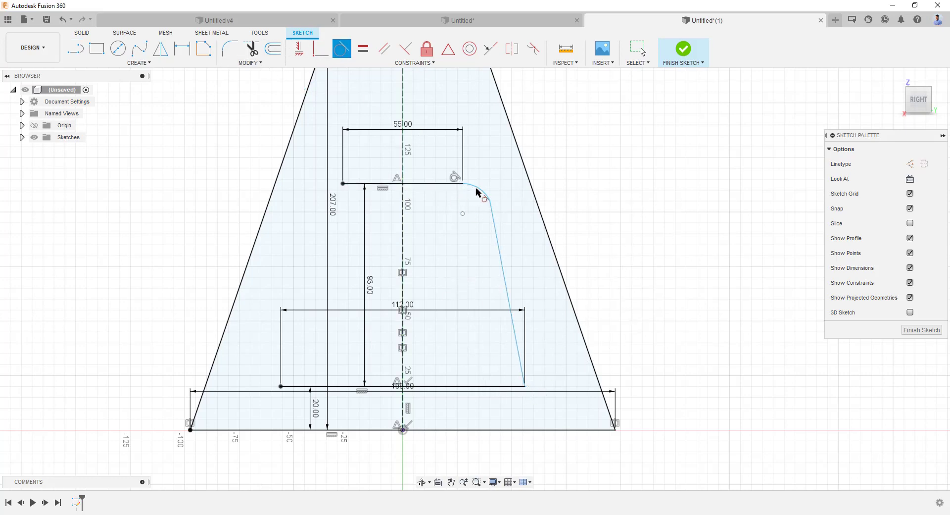
left_click(477, 192)
left_click(495, 229)
- Try a 10 mm sketch fillet between the slanted line and the 112 mm line, and inspect the corner
left_click(229, 48)
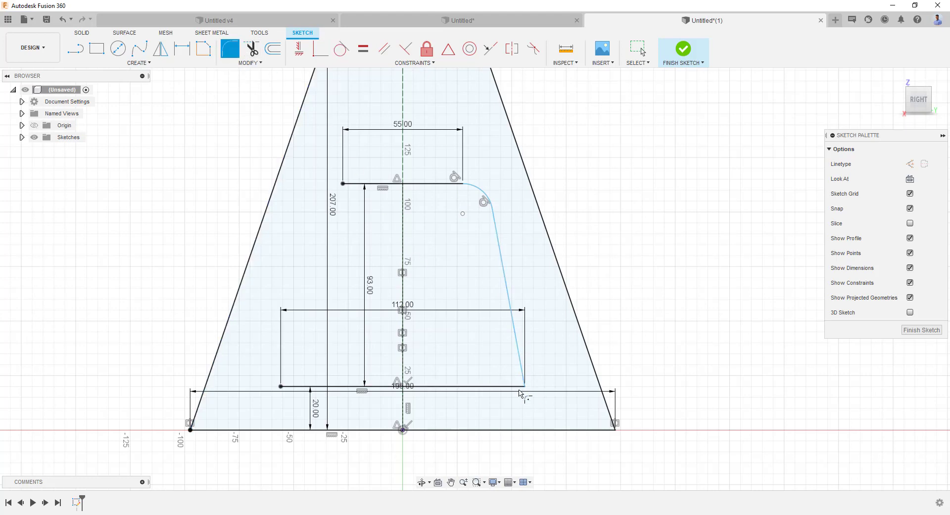
left_click(515, 386)
left_click(521, 371)
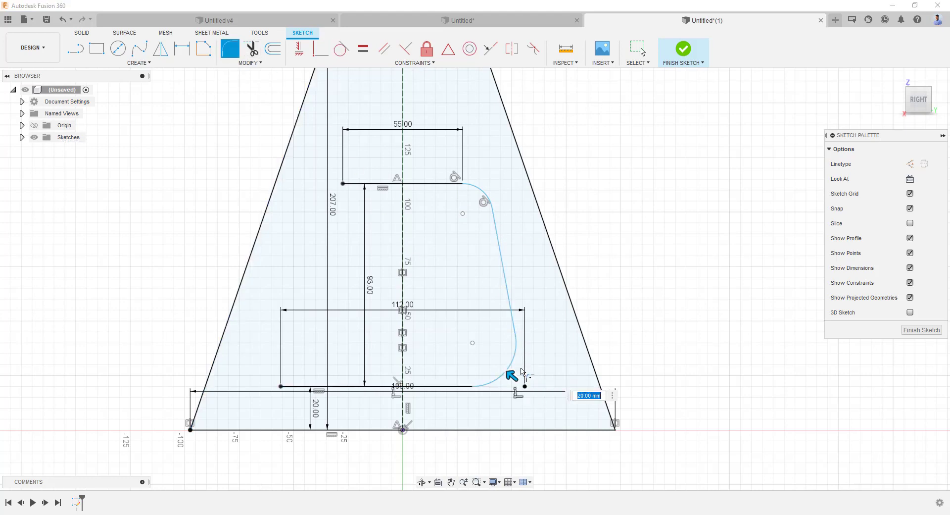
type("10")
key("Return")
key("Escape")
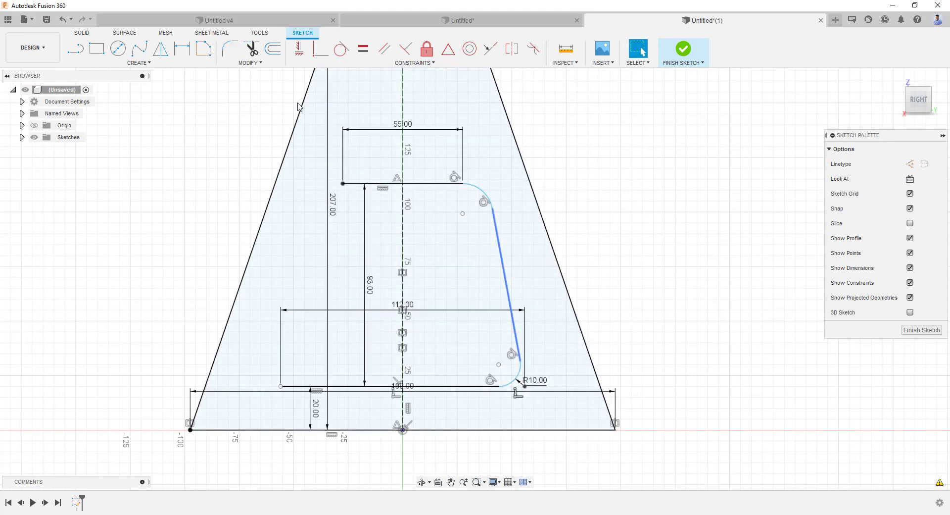
scroll(526, 401, "up", 2)
left_click(562, 377)
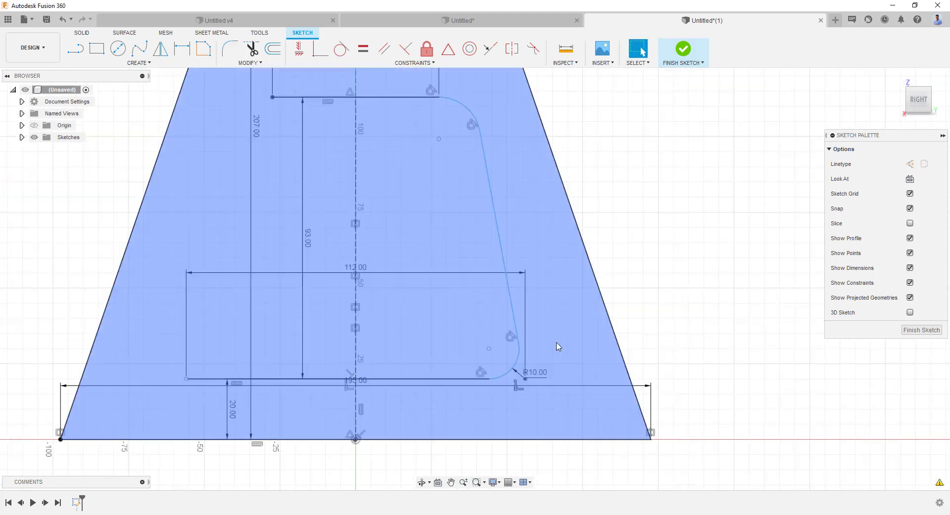
scroll(562, 378, "down", 2)
key("Escape")
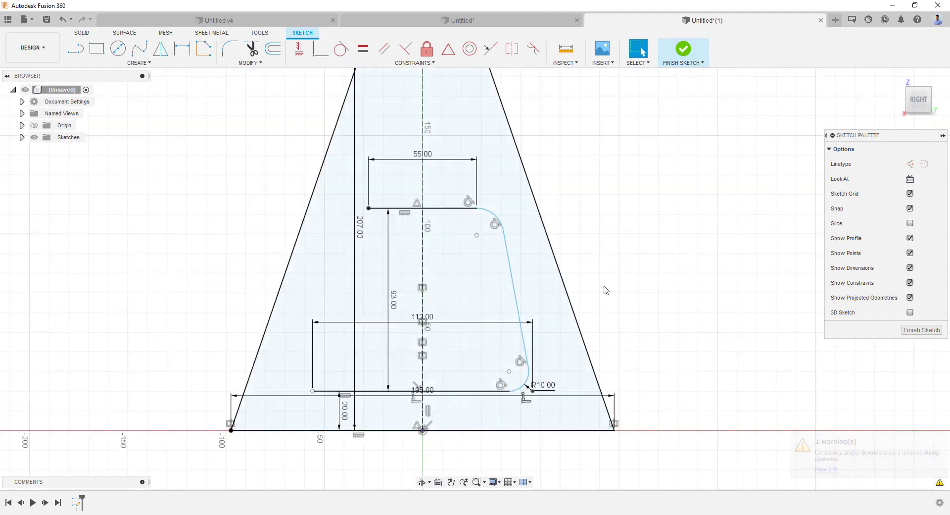
- Undo the 10 mm corner fillet and delete the slanted line of the cutout
key("ctrl+z")
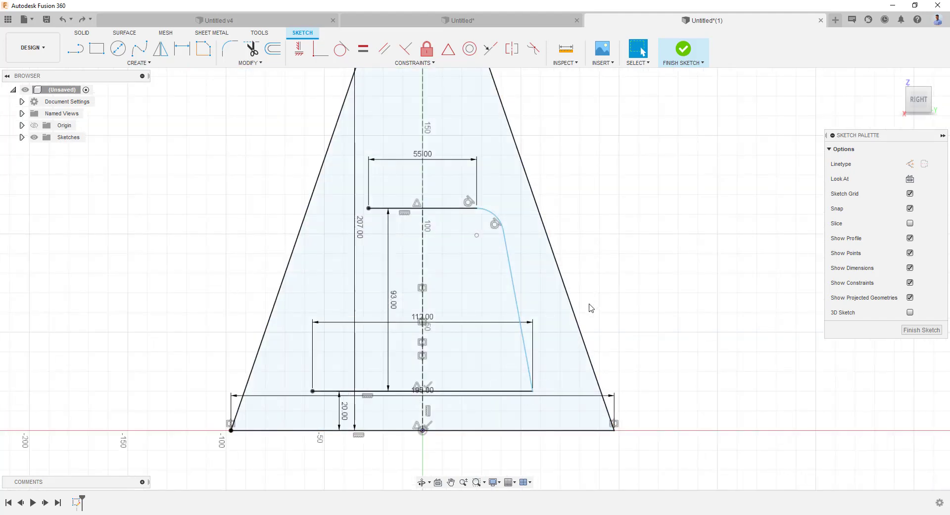
left_click(533, 380)
key("Delete")
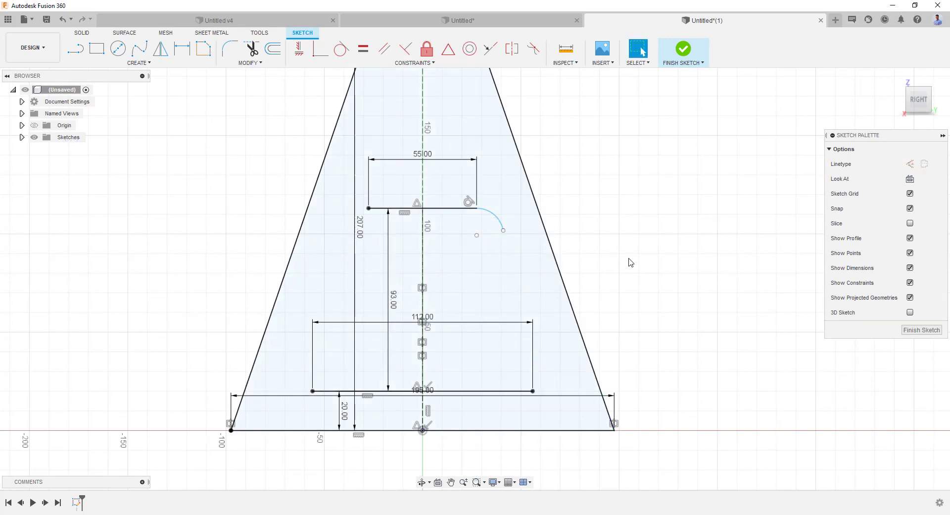
- Sketch a tangent arc curving upward from the right end of the 112 mm line
left_click(138, 63)
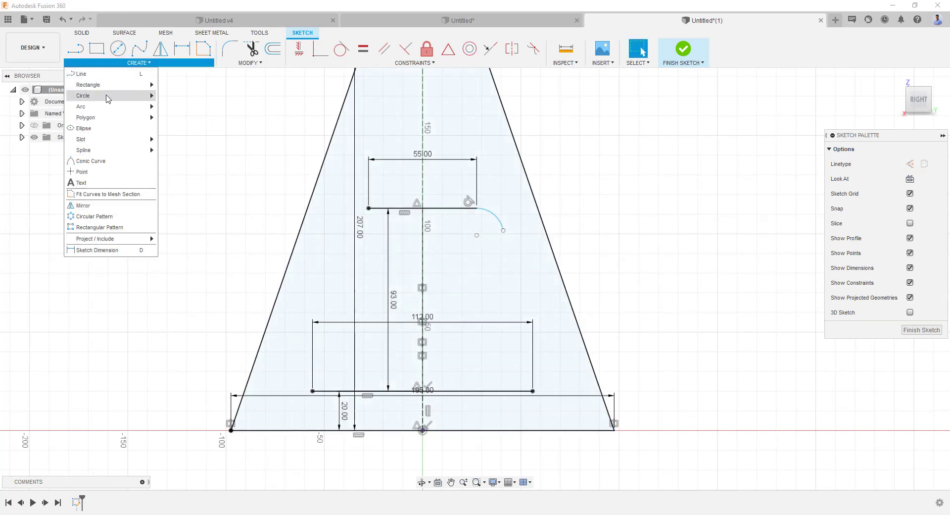
left_click(180, 106)
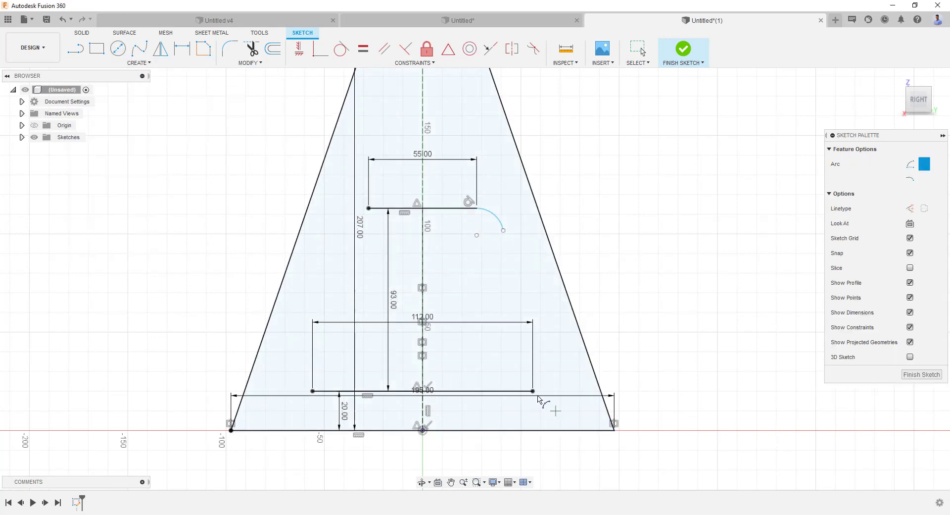
left_click(547, 366)
scroll(535, 389, "up", 1)
left_click(532, 390)
scroll(547, 386, "up", 1)
left_click(547, 396)
key("Escape")
scroll(574, 391, "down", 2)
scroll(579, 357, "up", 1)
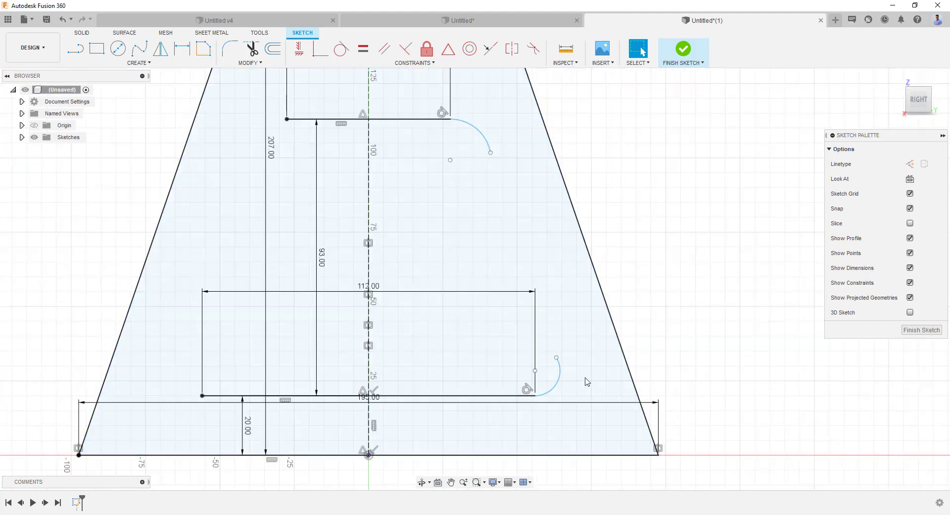
- Dimension the cutout's lower and upper arcs with a radius of 10 mm each
key("d")
left_click(557, 382)
left_click(654, 362)
key("BackSpace")
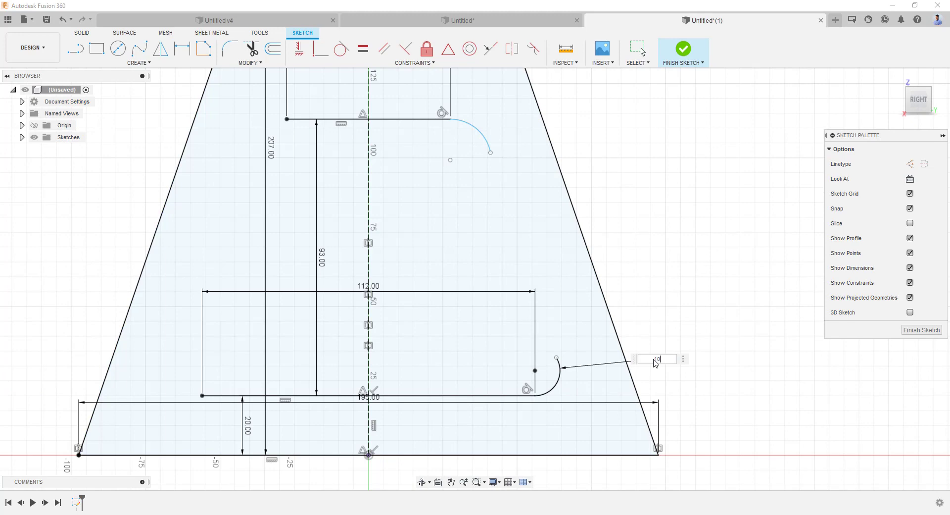
type("10")
key("Return")
scroll(572, 382, "down", 2)
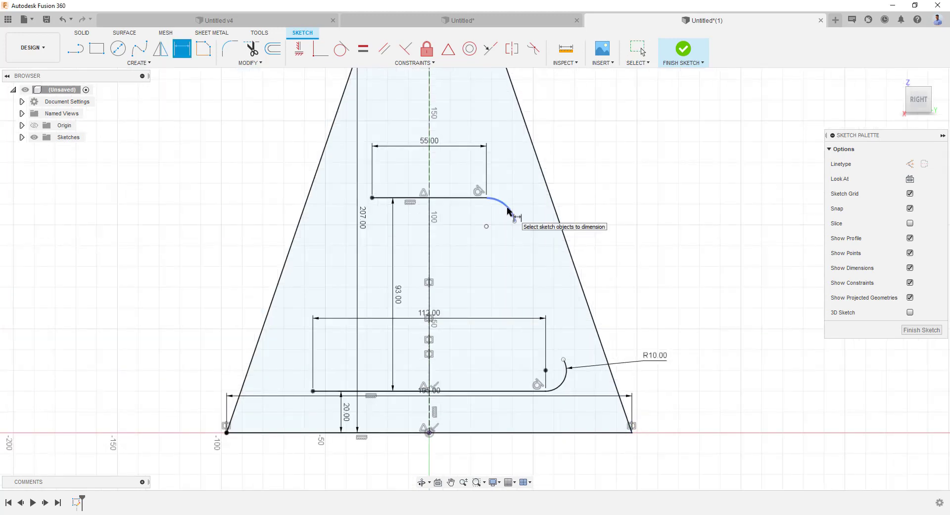
left_click(508, 210)
left_click(585, 168)
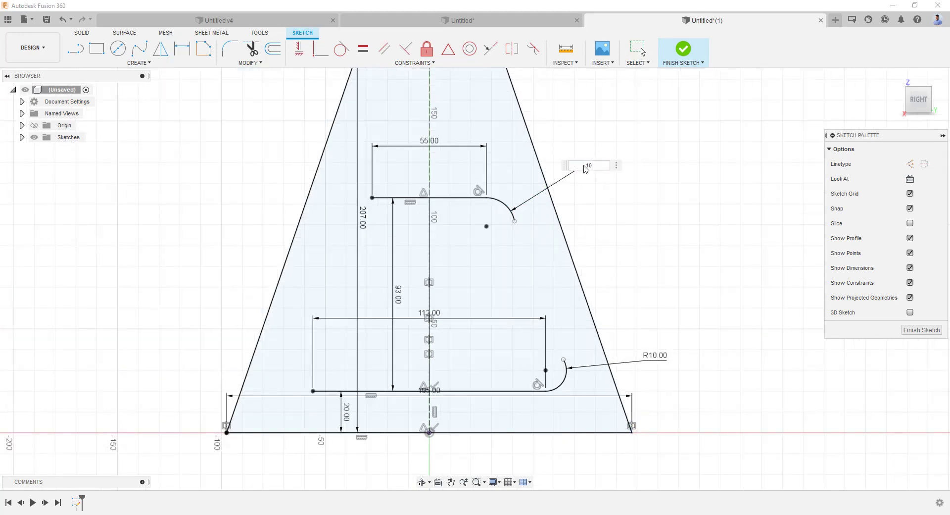
key("Return")
- Check the cutout in the Stelaz.pdf drawing and connect the free ends of the two R10 arcs with a line
left_click(361, 512)
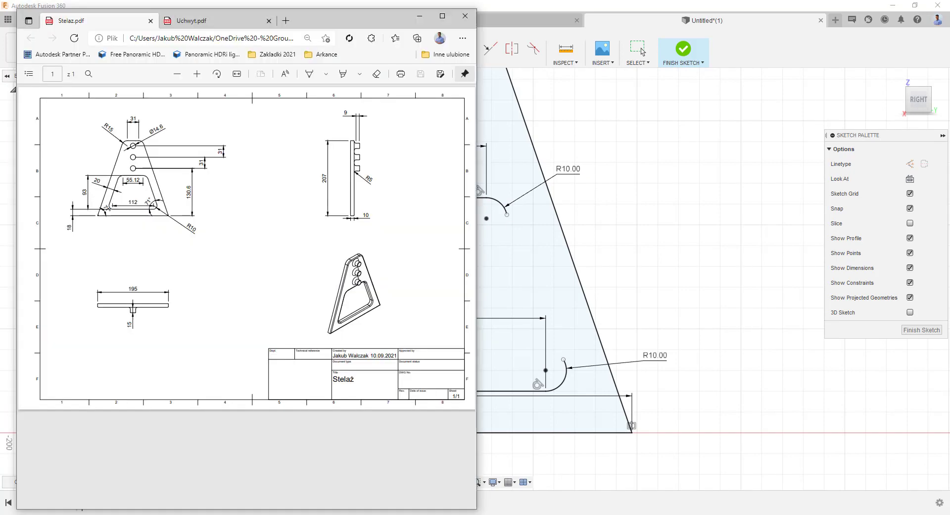
left_click(603, 11)
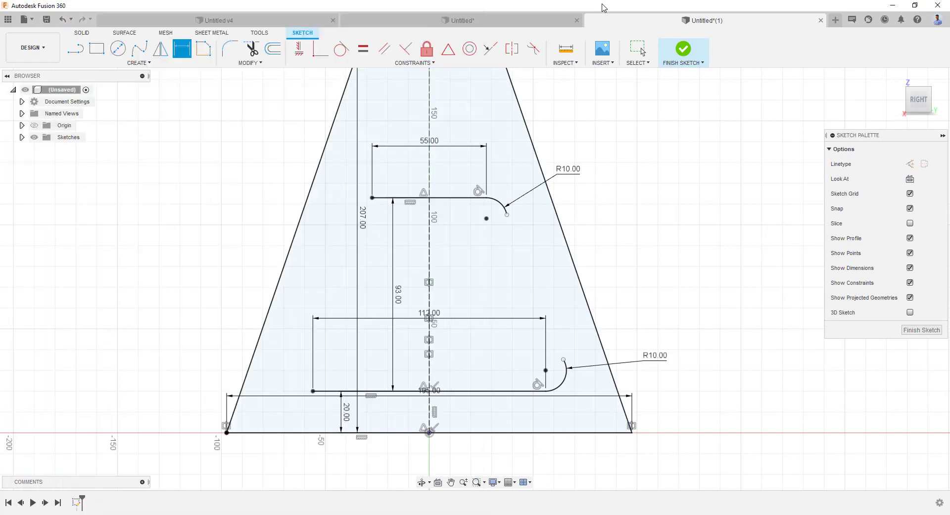
key("l")
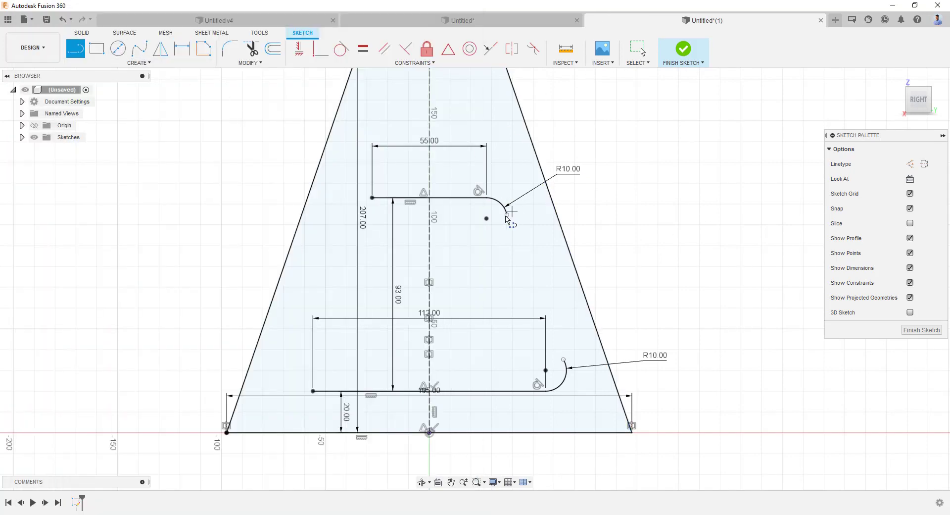
left_click(506, 215)
left_click(563, 360)
scroll(537, 228, "down", 1)
- Apply Tangent constraints between the slanted line and both R10 arcs of the cutout
left_click(342, 48)
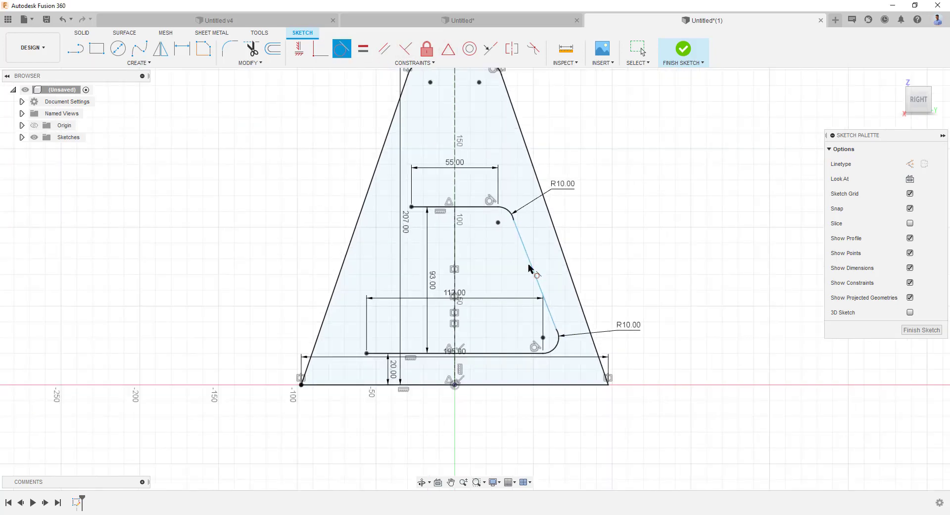
scroll(505, 201, "up", 1)
left_click(504, 196)
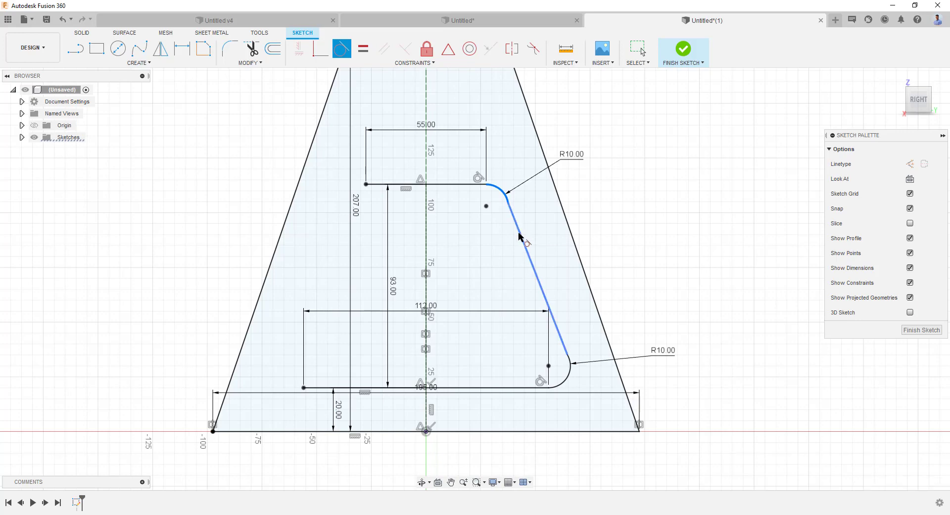
left_click(526, 251)
left_click(563, 350)
left_click(565, 378)
scroll(560, 245, "down", 2)
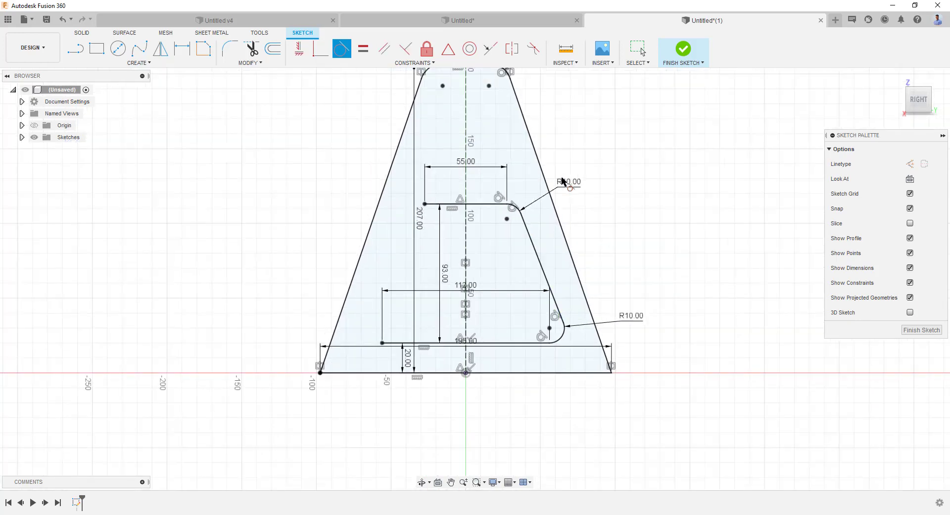
key("Escape")
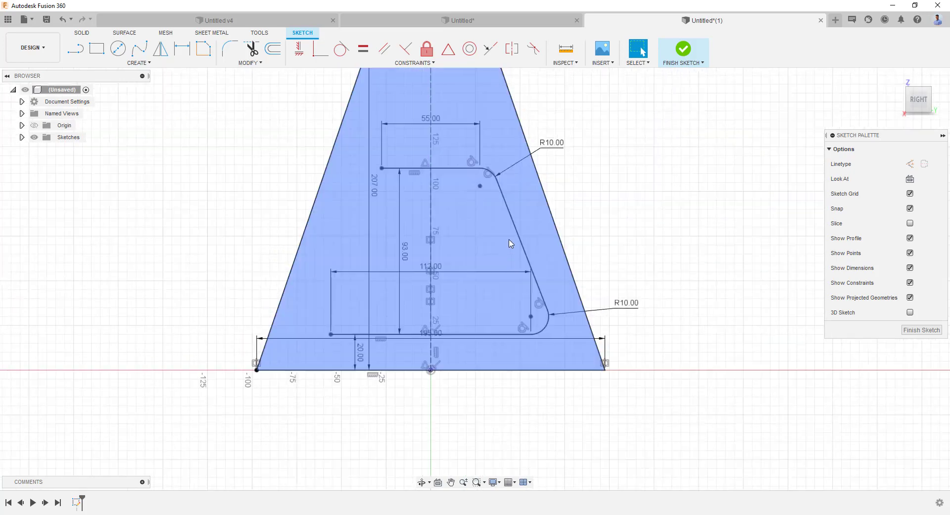
- Mirror the cutout's two R10 arcs and the slanted line between them about the vertical centreline
scroll(223, 146, "down", 1)
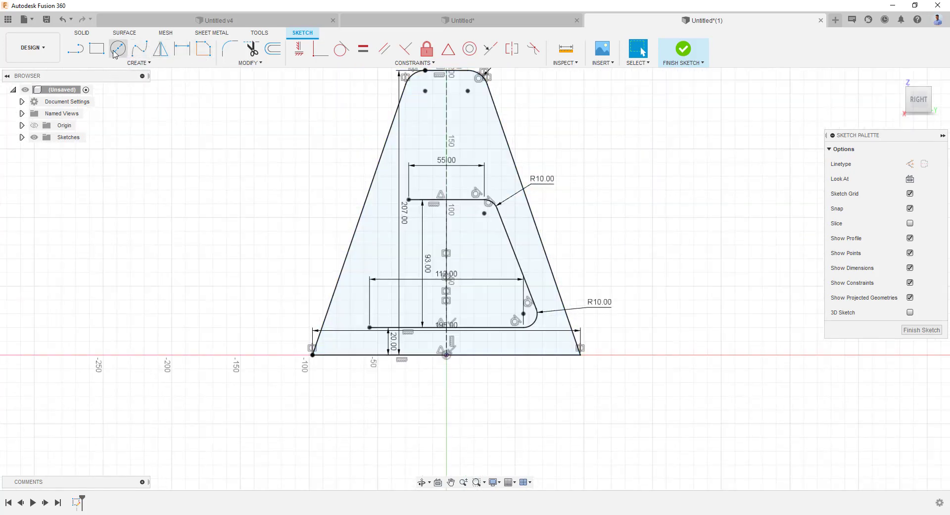
left_click(160, 48)
scroll(454, 341, "down", 2)
scroll(501, 250, "up", 1)
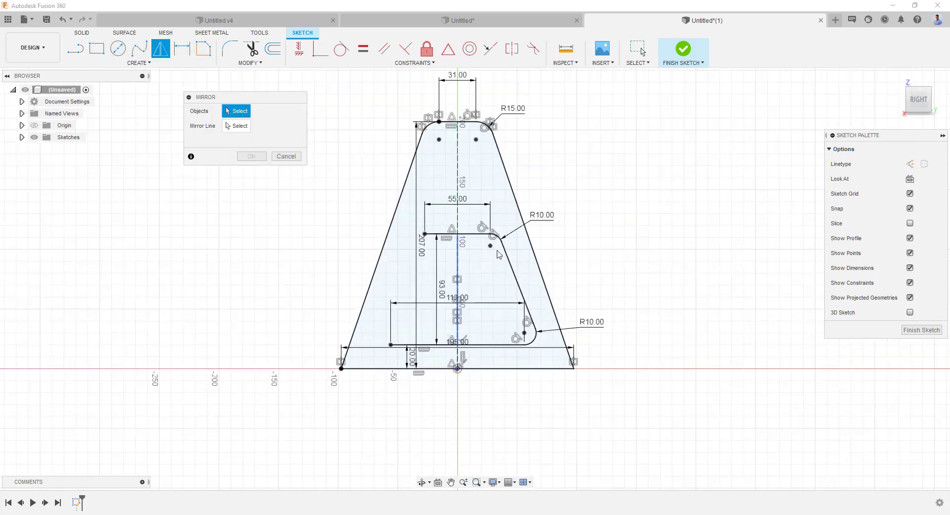
scroll(498, 246, "up", 3)
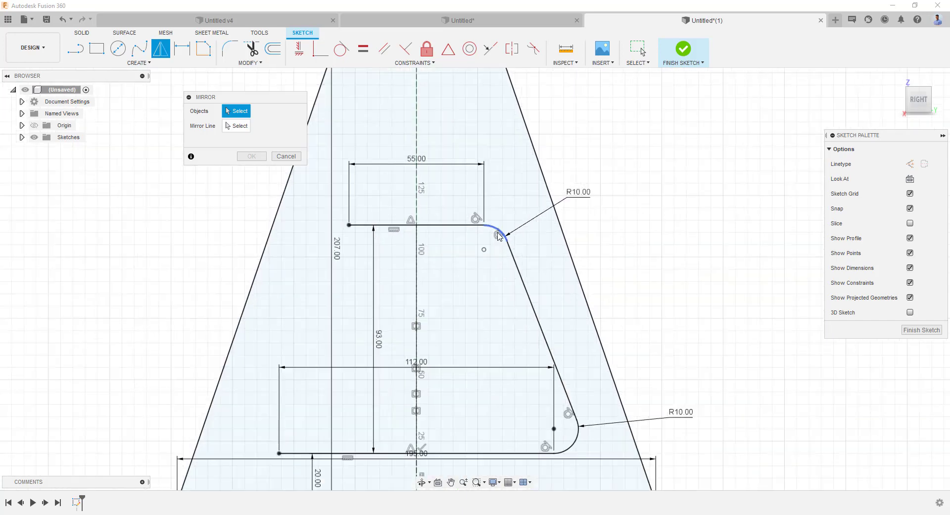
left_click(501, 234)
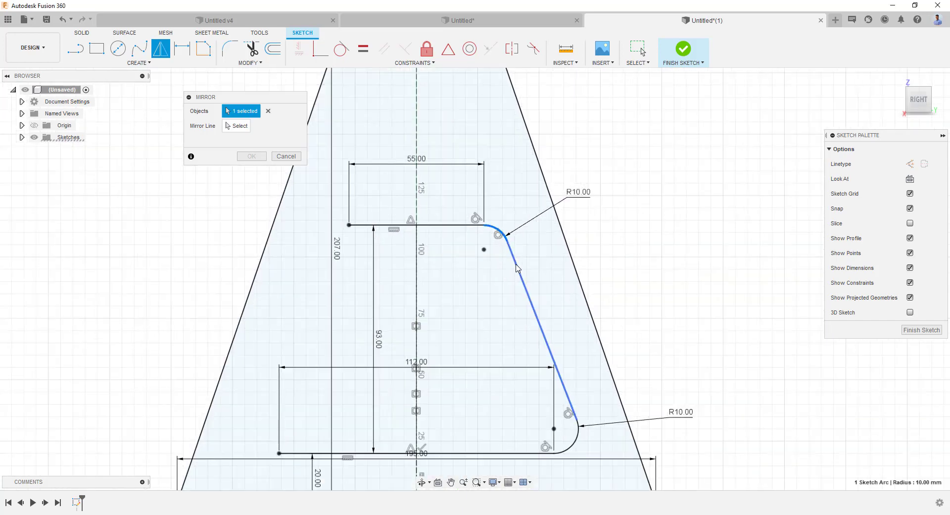
left_click(561, 388)
left_click(577, 441)
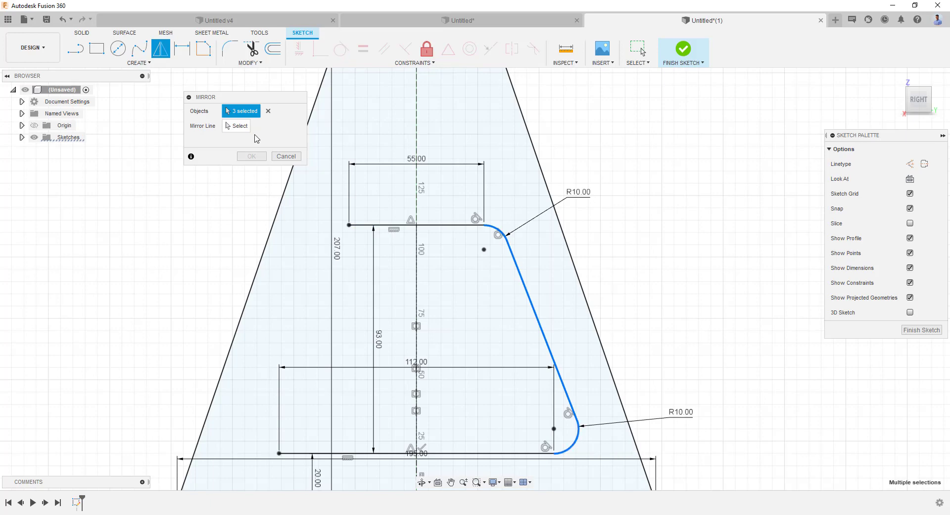
left_click(238, 126)
left_click(417, 250)
scroll(416, 183, "down", 3)
left_click(251, 156)
scroll(401, 369, "down", 3)
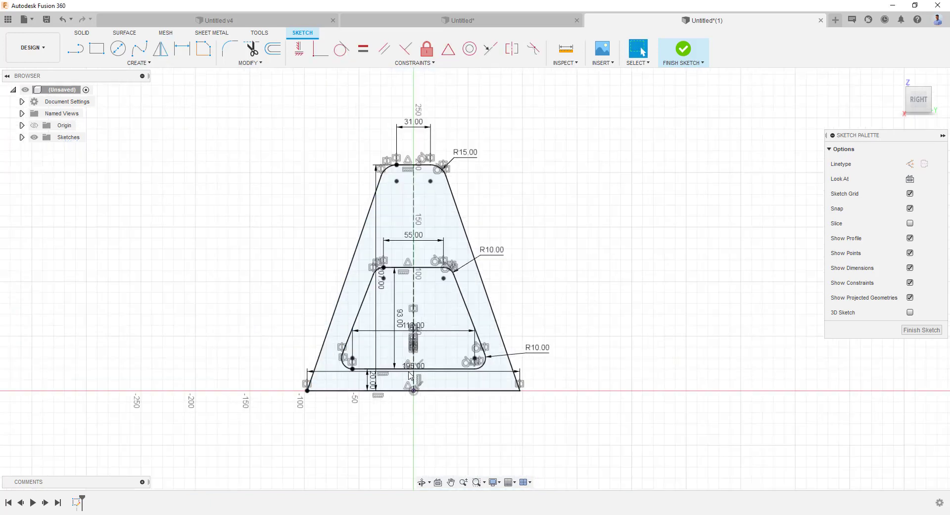
scroll(391, 330, "down", 1)
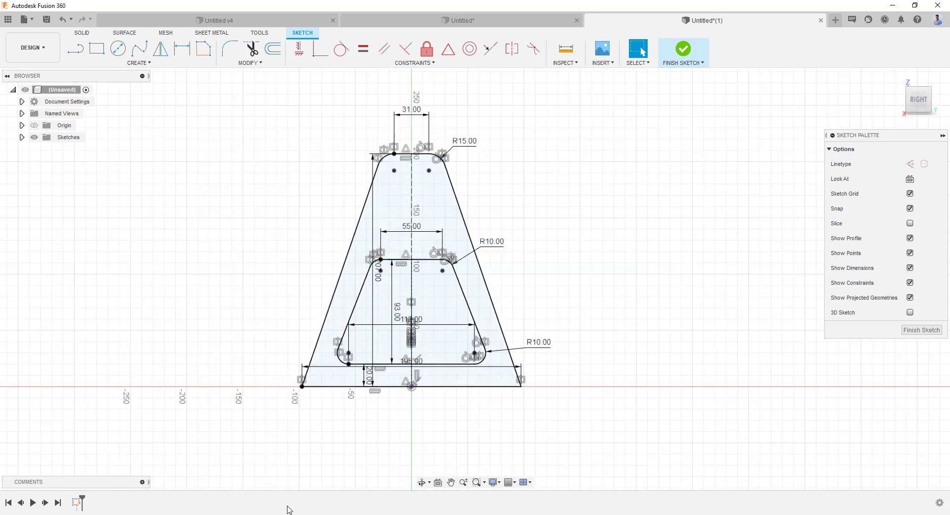
- Check the hole positions in the Stelaz.pdf drawing and sketch a 131 mm vertical construction line from the origin along the centreline
key("alt+Tab")
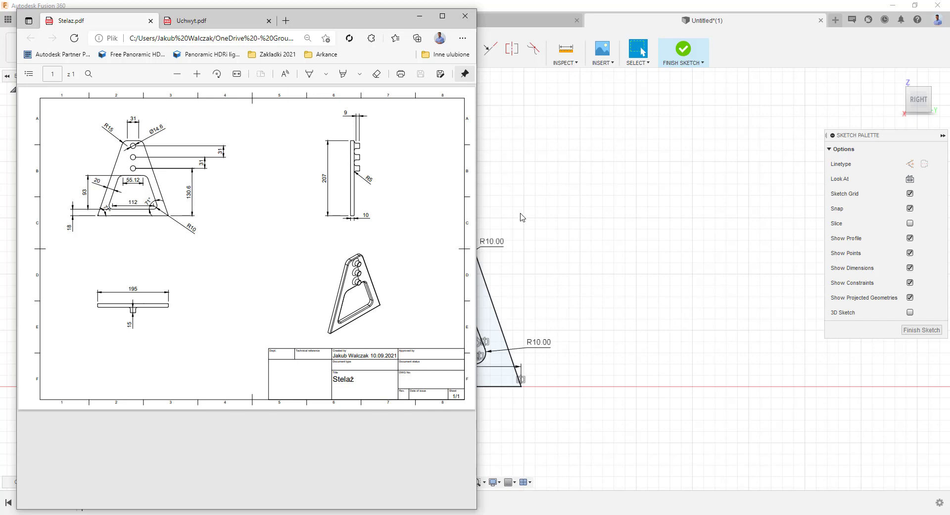
left_click(582, 209)
left_click(76, 49)
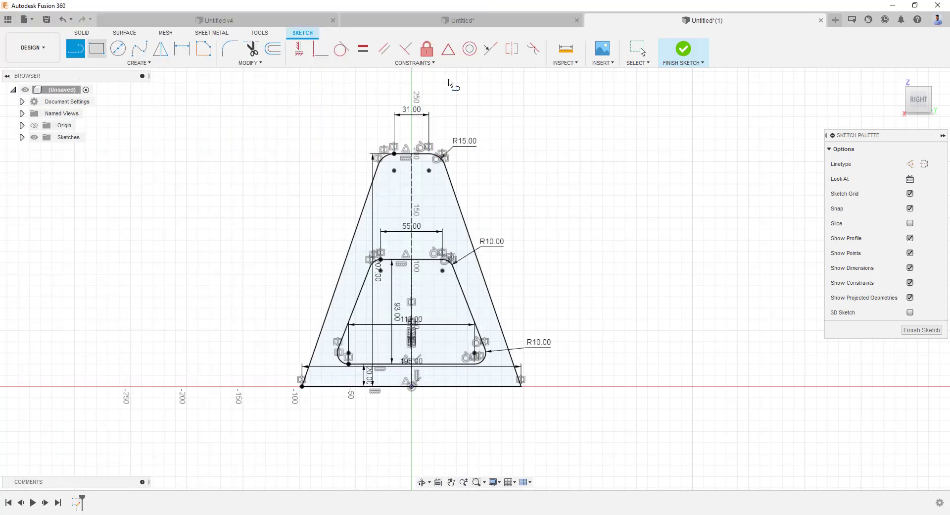
left_click(406, 385)
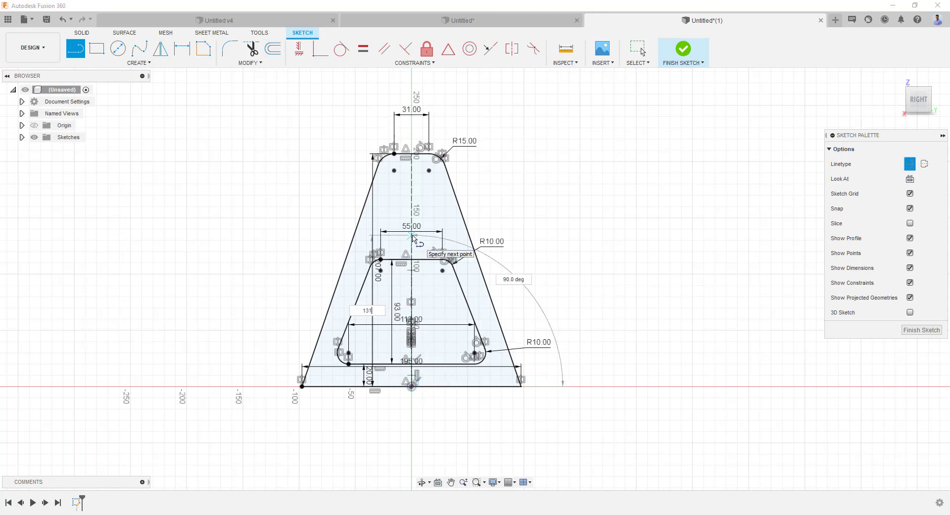
type("131")
key("Tab")
key("Return")
scroll(417, 235, "up", 3)
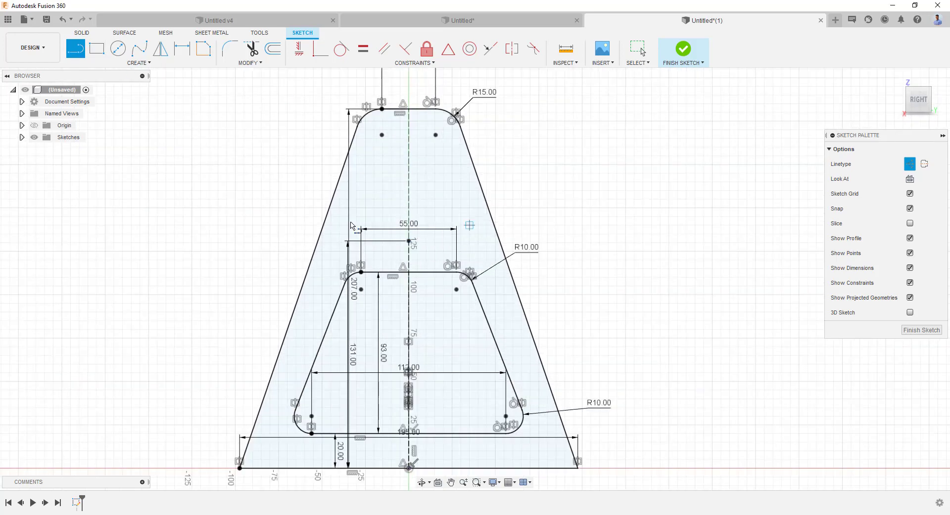
- Continue the construction line upward along the centreline with two 31 mm segments
type("31")
key("Return")
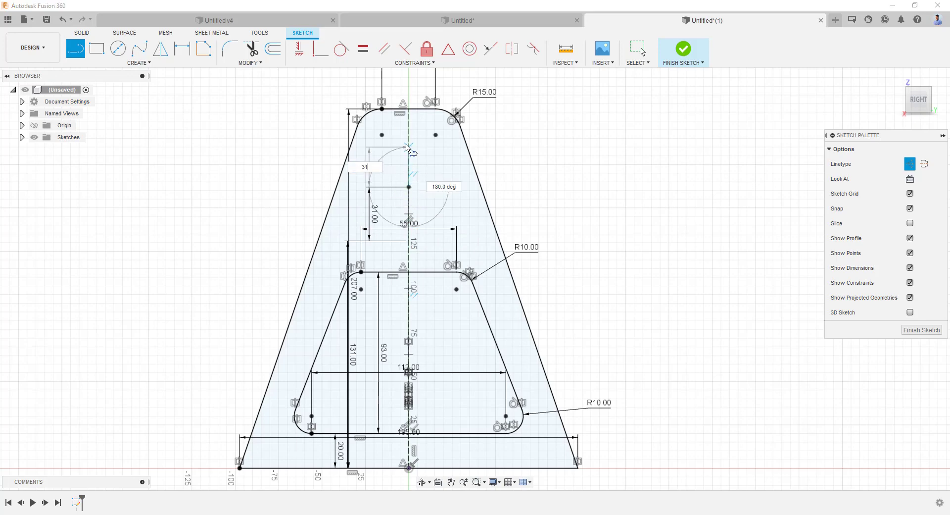
type("31")
key("Return")
scroll(318, 152, "down", 1)
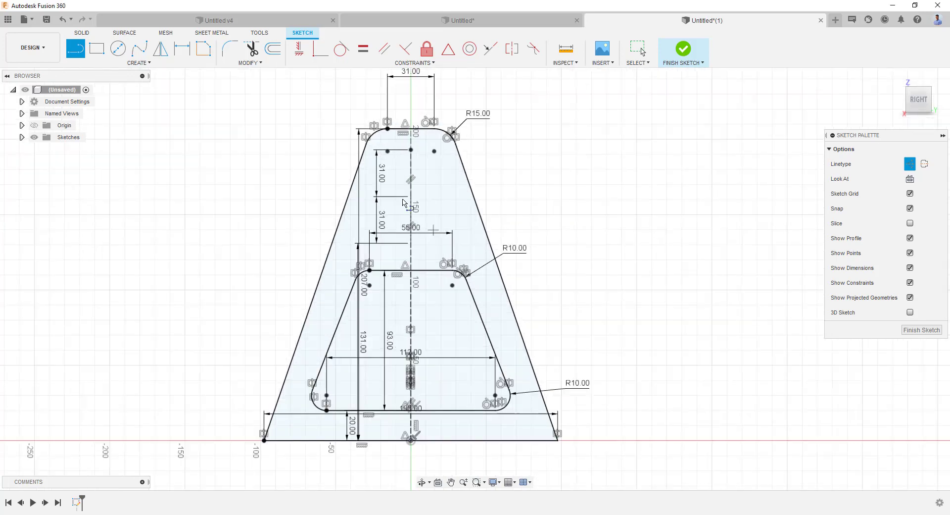
- Sketch 14.6 mm diameter circles with normal linetype on the upper two endpoints of the 31 mm segments
left_click(118, 49)
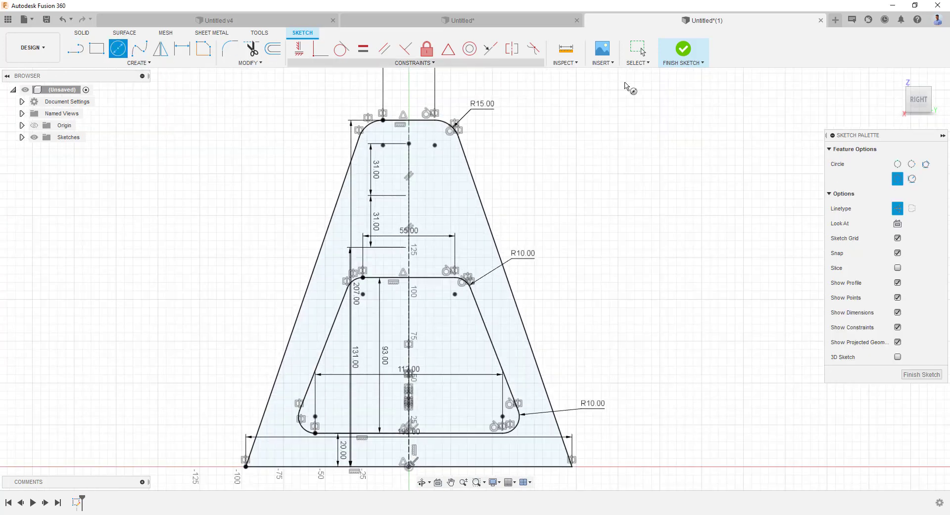
left_click(898, 208)
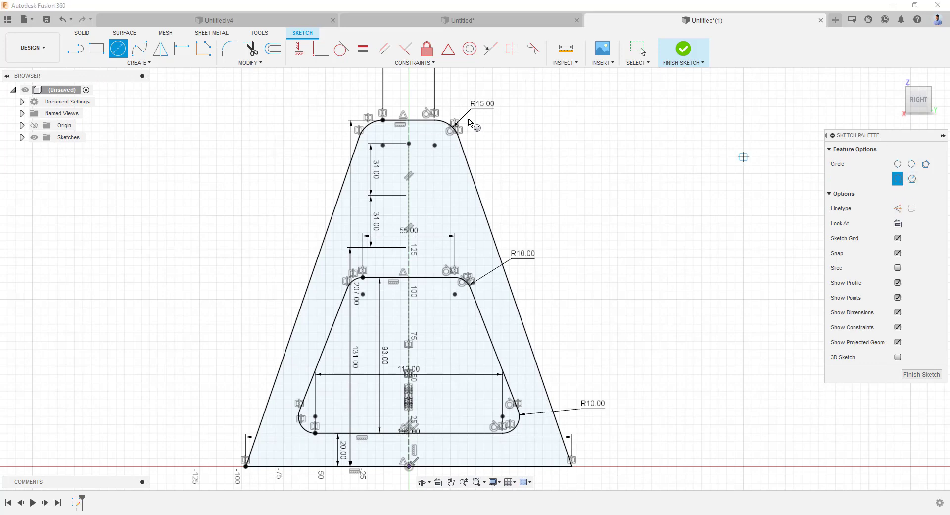
left_click(409, 144)
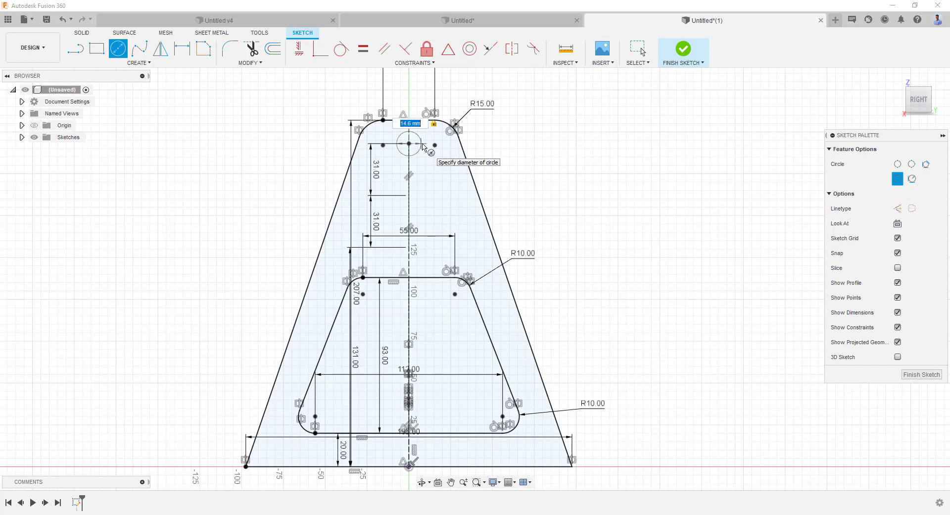
left_click(423, 146)
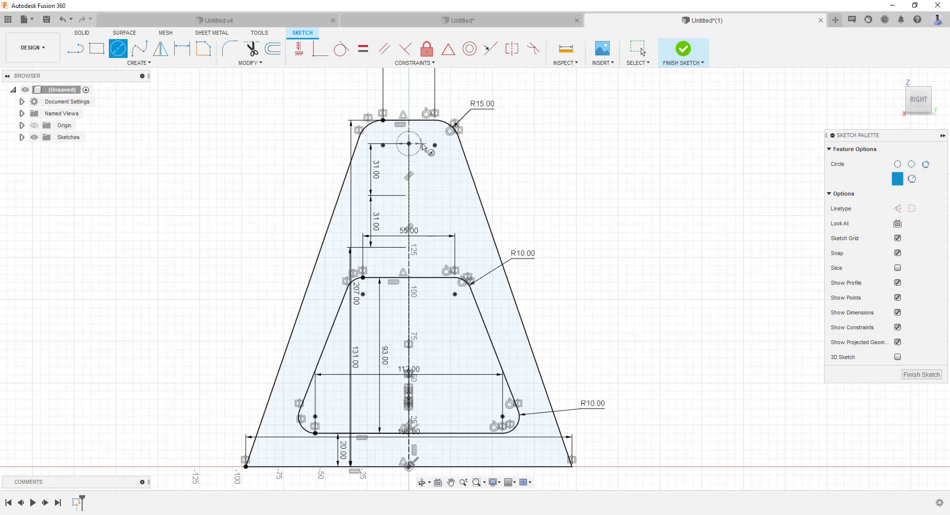
left_click(409, 195)
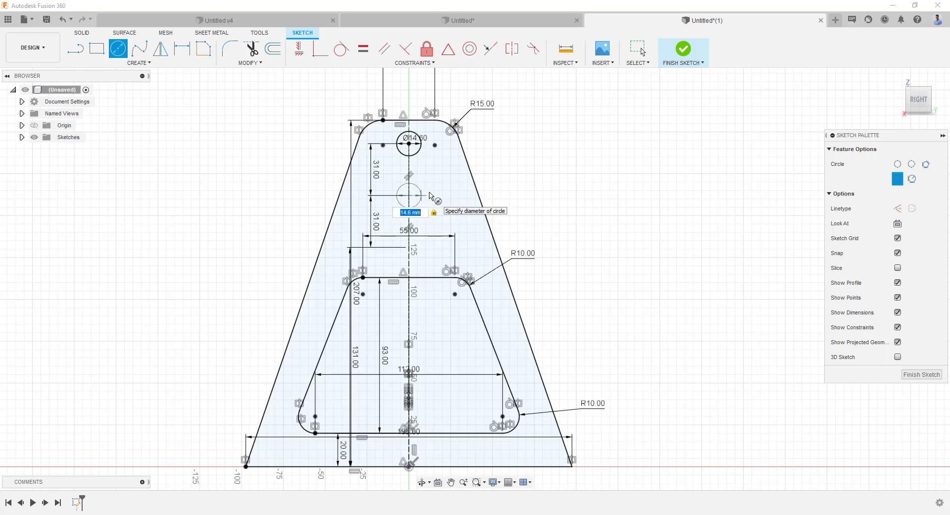
key("Return")
key("Escape")
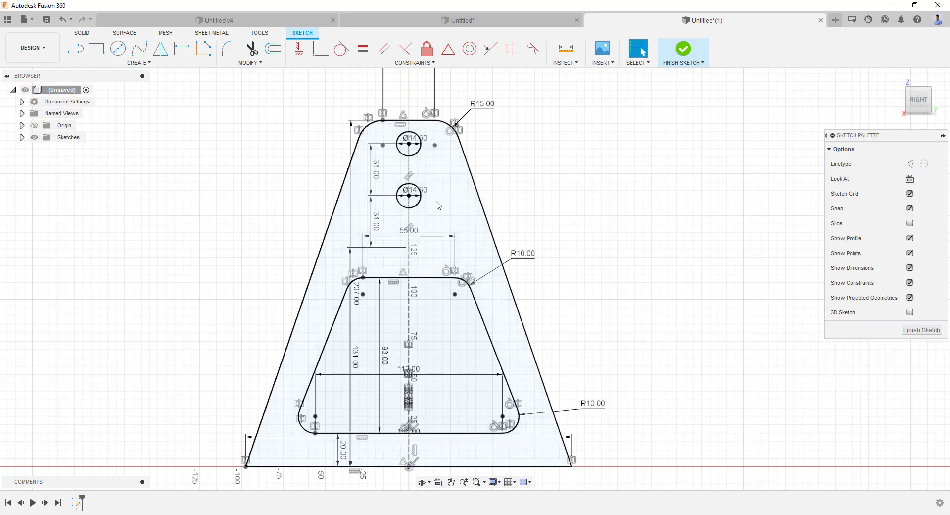
- Sketch a third 14.6 mm diameter circle centred on the upper end of the 131 mm line
key("c")
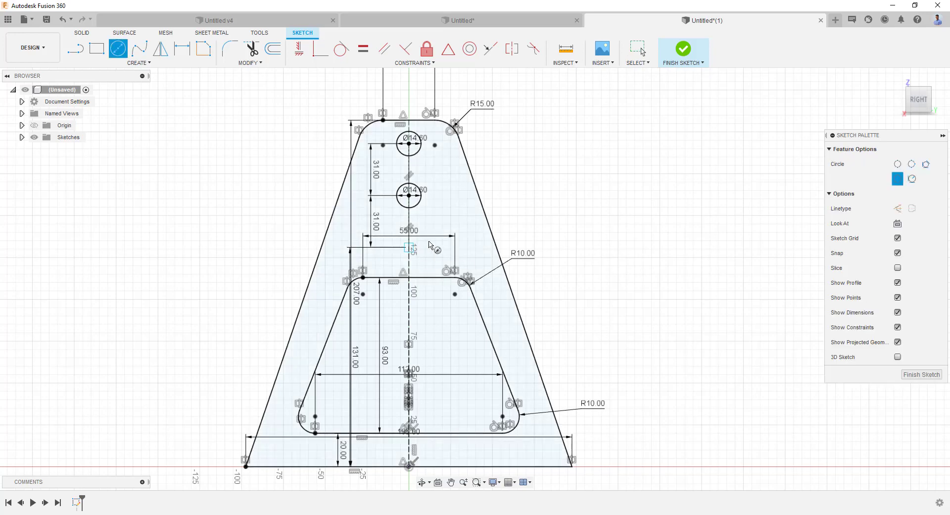
left_click(408, 247)
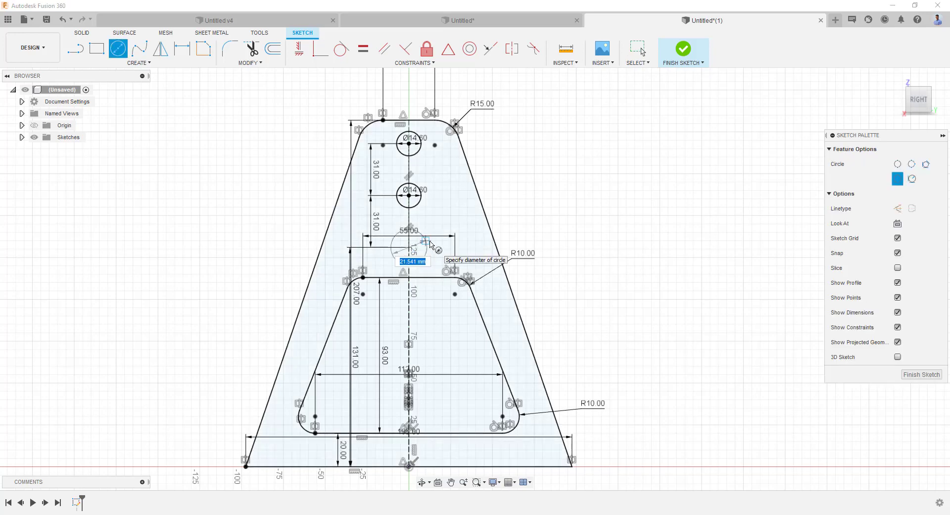
key("Tab")
key("Return")
key("Escape")
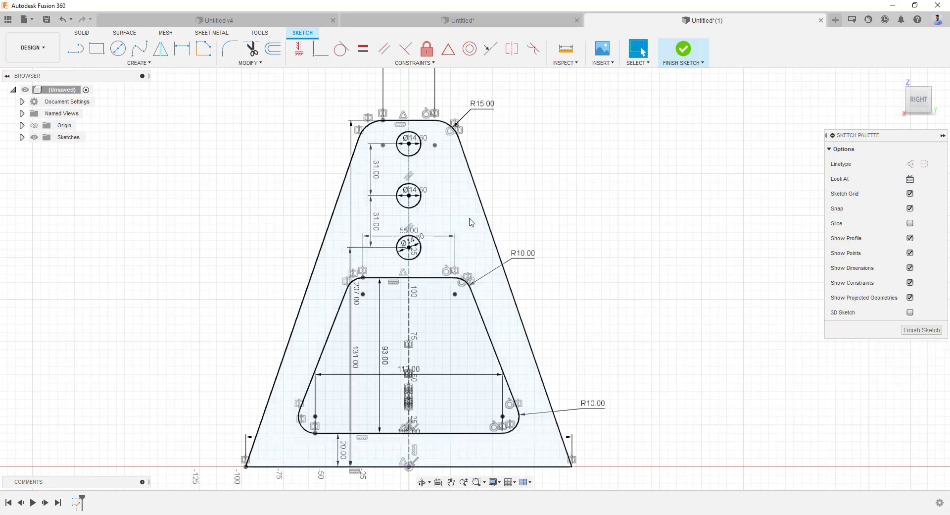
- Move the 195 mm width dimension below the frame profile and the 207 mm height dimension outside its side
scroll(429, 173, "down", 2)
middle_click_drag(429, 179, 420, 191, "shift")
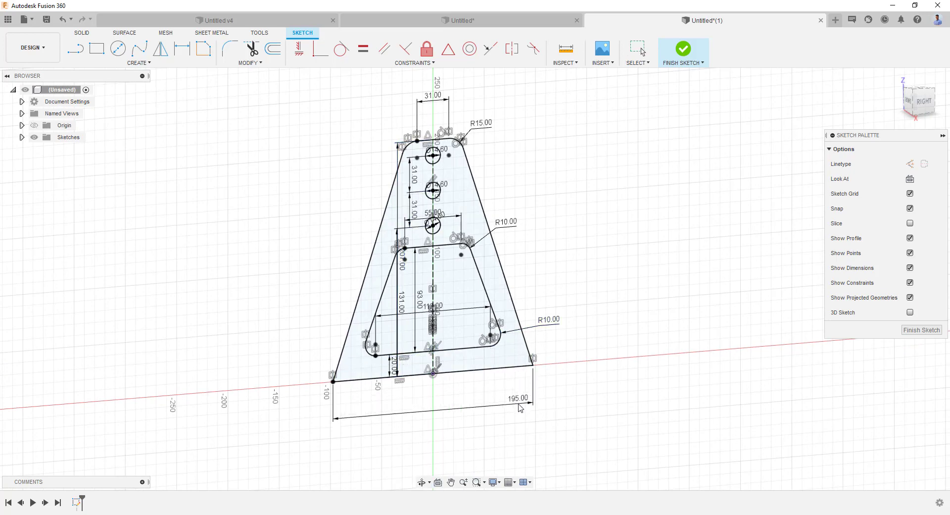
left_click(520, 405)
left_click(399, 210)
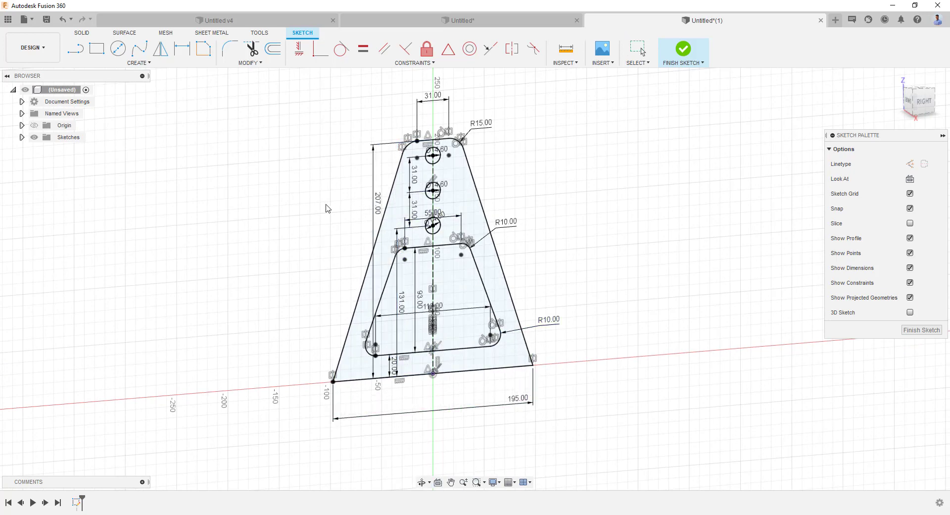
left_click(263, 213)
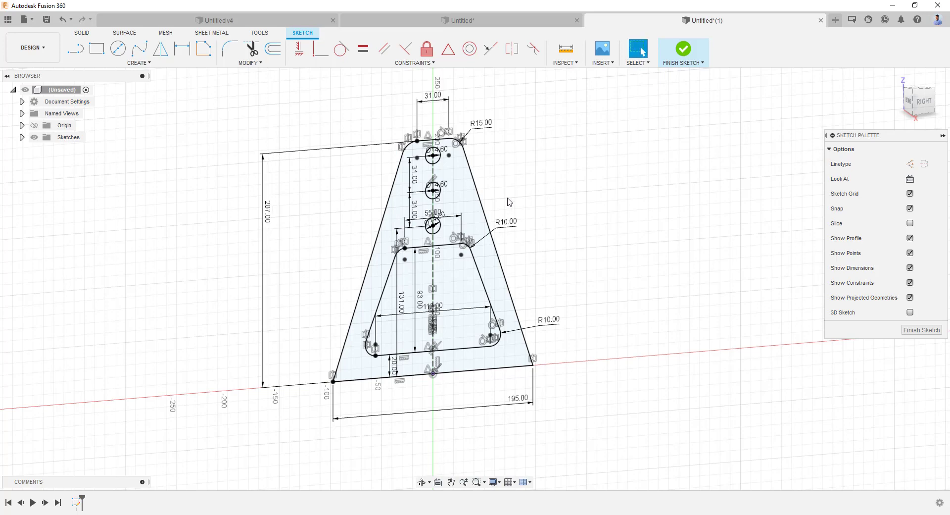
middle_click_drag(509, 202, 497, 202, "shift")
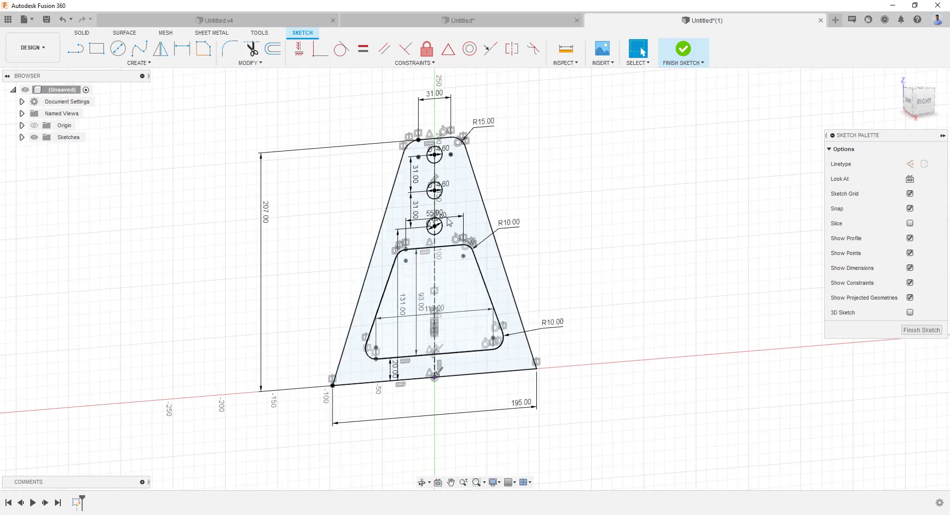
- Compare the sketch with the finished stand in the Untitled v4 design and the reference photo, and return to the sketch's design
scroll(438, 247, "down", 3)
scroll(435, 321, "up", 3)
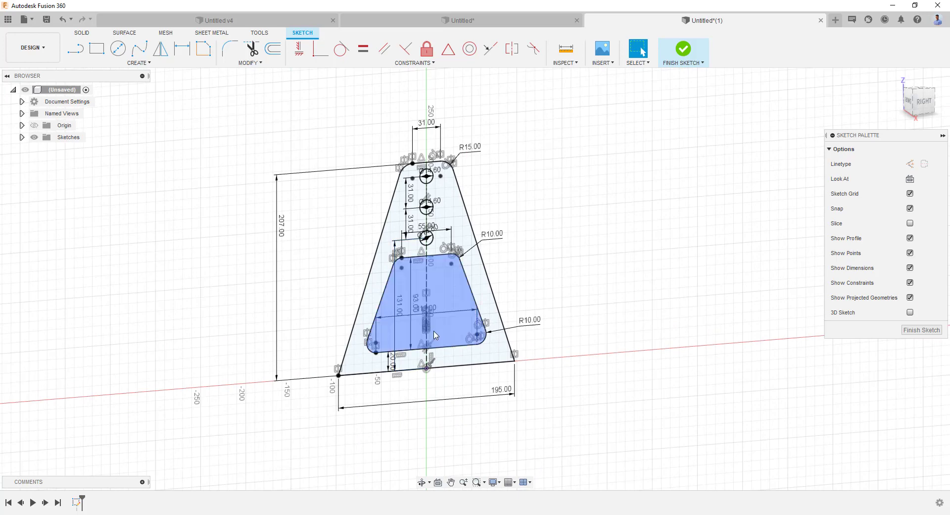
left_click(414, 313)
key("Escape")
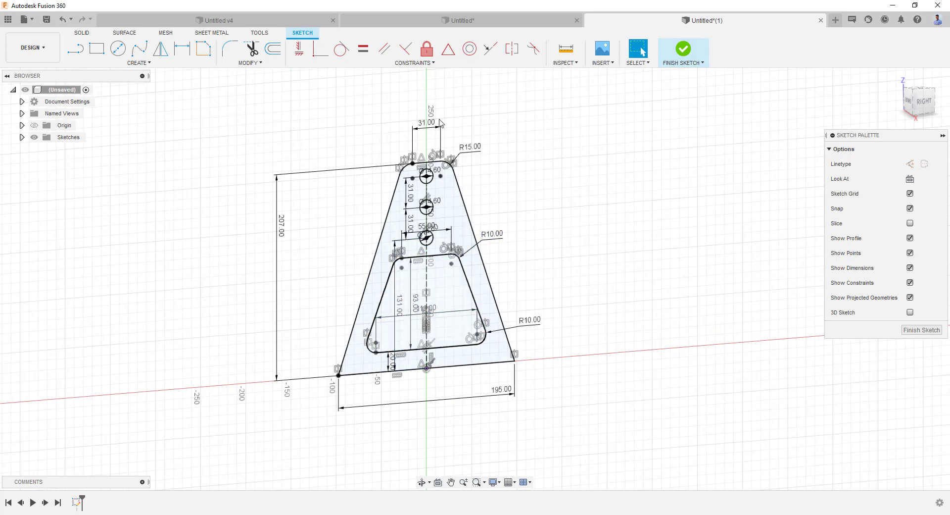
left_click(289, 19)
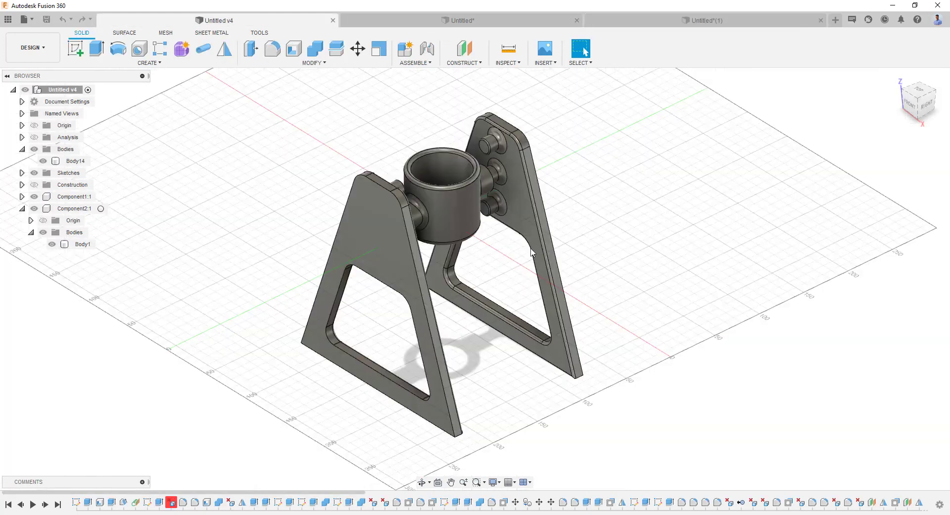
middle_click_drag(510, 277, 485, 275, "shift")
scroll(471, 345, "down", 2)
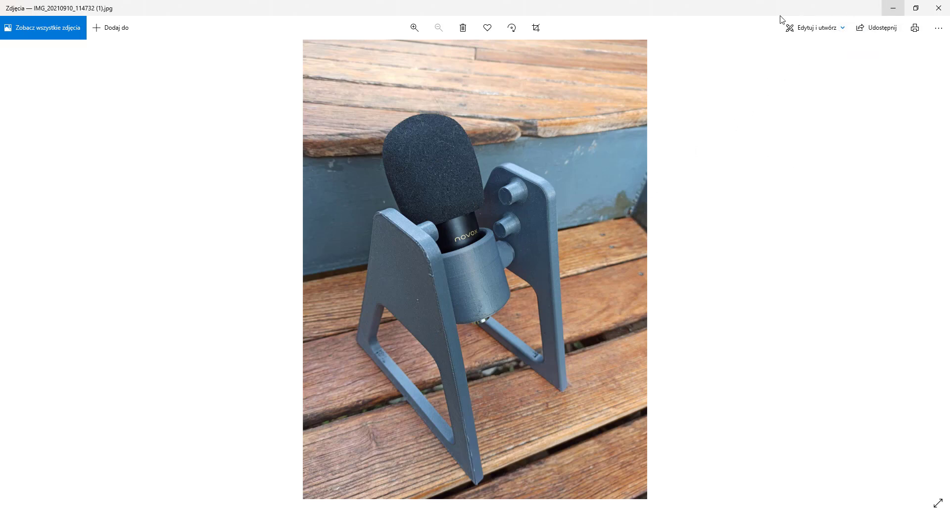
left_click(886, 8)
left_click(651, 20)
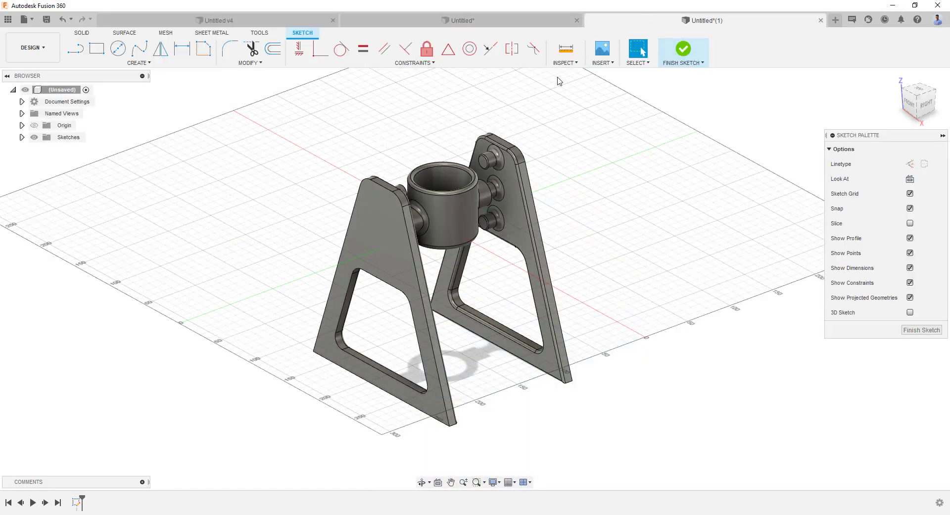
- Extrude the frame profile together with the three circles inside it by 10 mm as a new body
left_click(448, 207)
scroll(434, 224, "up", 3)
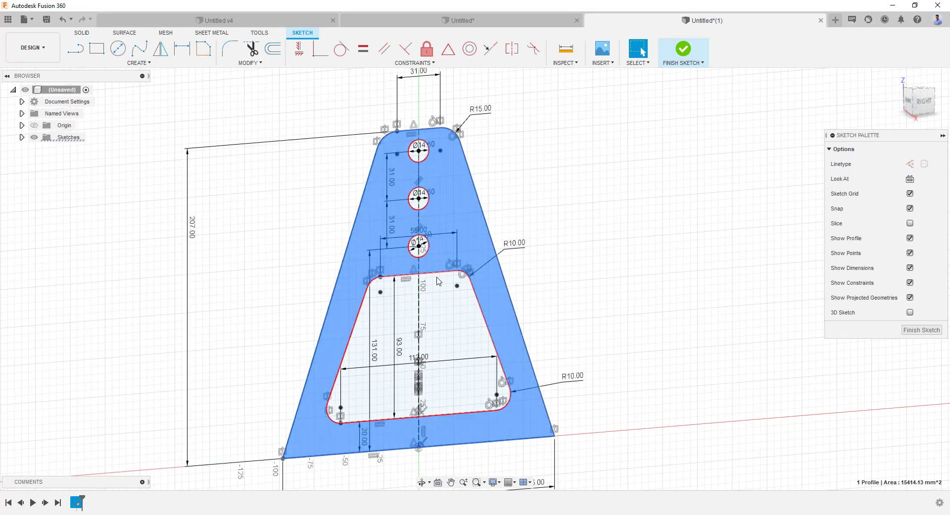
mouse_move(387, 131)
left_mouse_down()
mouse_move(448, 267)
mouse_move(448, 297)
left_mouse_up()
key("e")
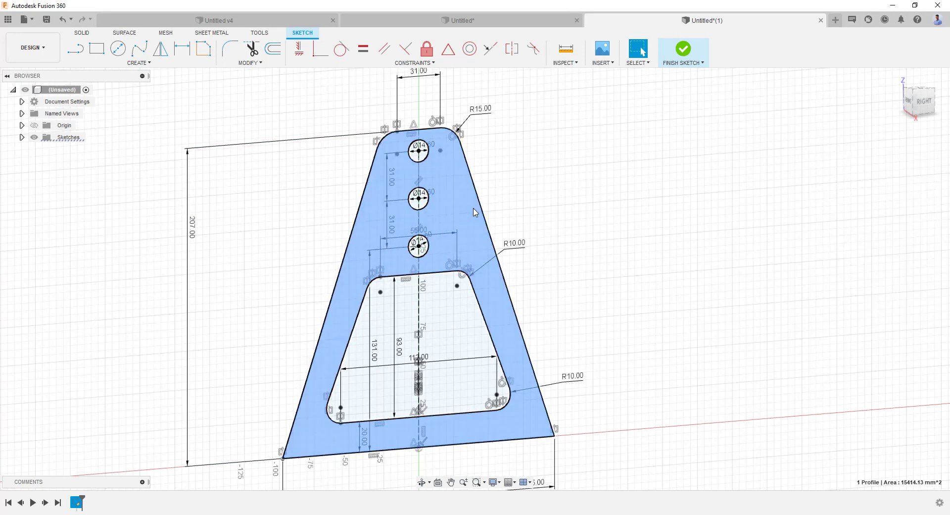
left_click(420, 151)
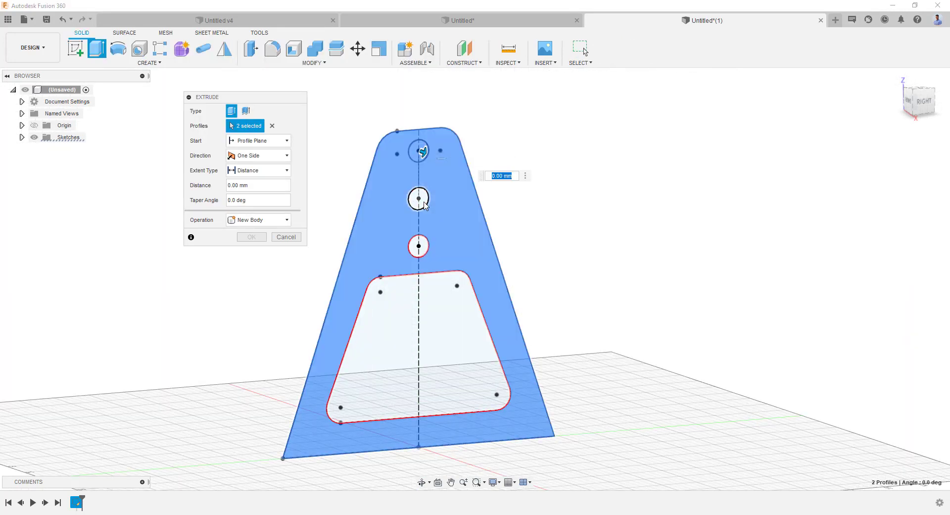
left_click(419, 198)
left_click(419, 246)
middle_click_drag(423, 250, 463, 209, "shift")
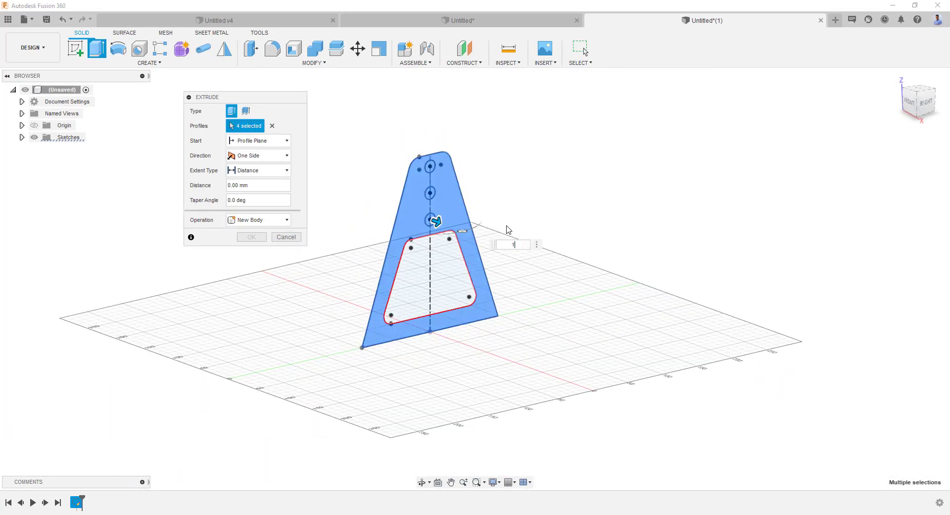
type("10")
left_click(251, 238)
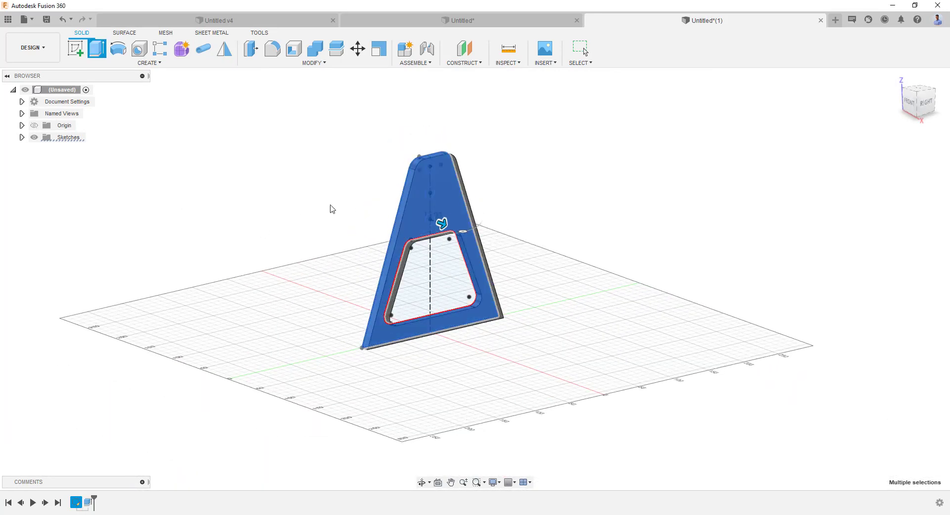
- Project the three Sketch1 circles into a new sketch on the plate's front face and finish that sketch
left_click(75, 48)
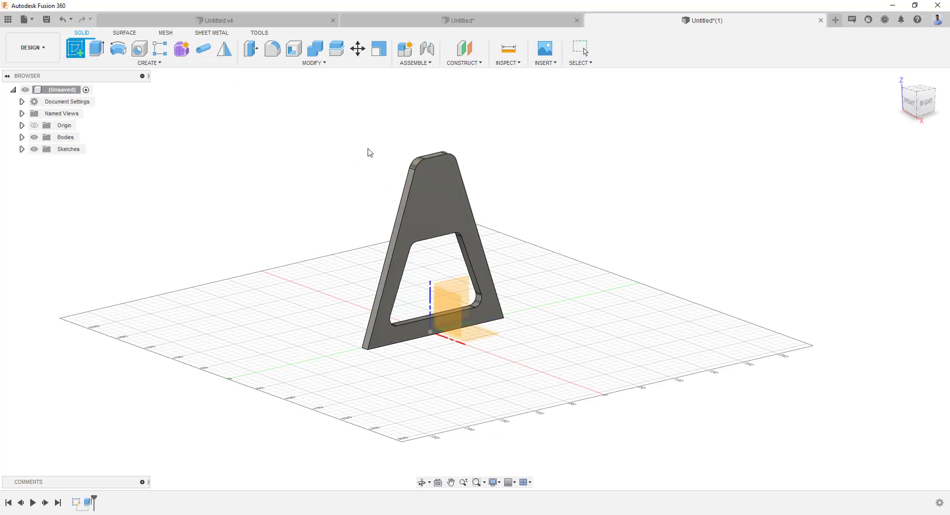
left_click(439, 190)
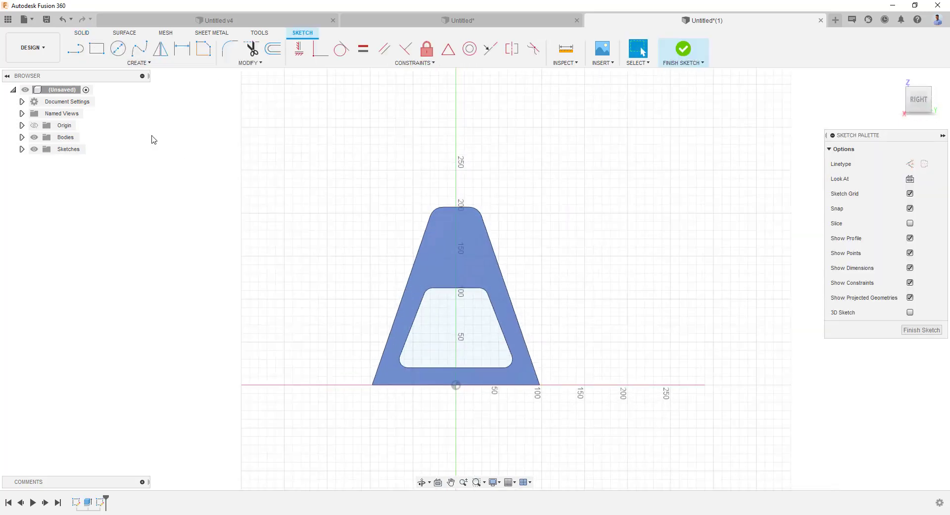
left_click(21, 149)
scroll(411, 157, "down", 1)
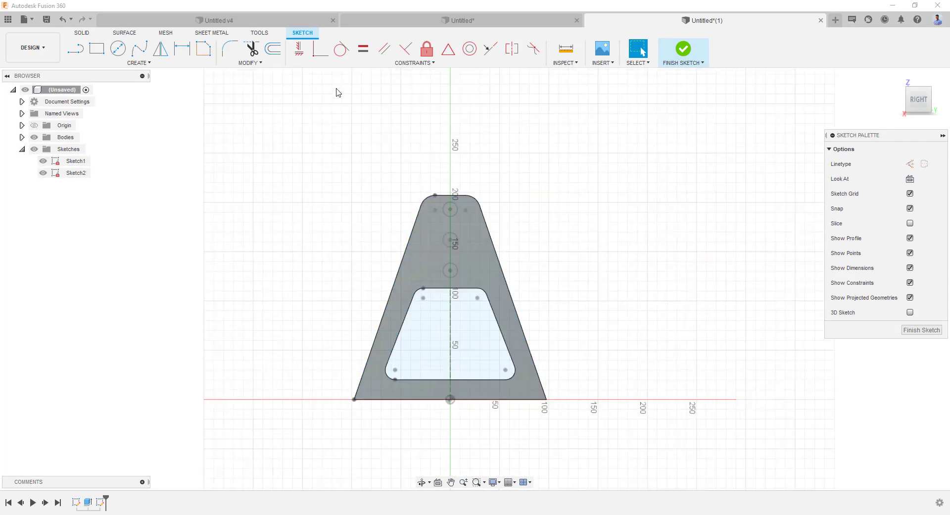
key("p")
left_click(458, 219)
left_click(452, 242)
left_click(457, 272)
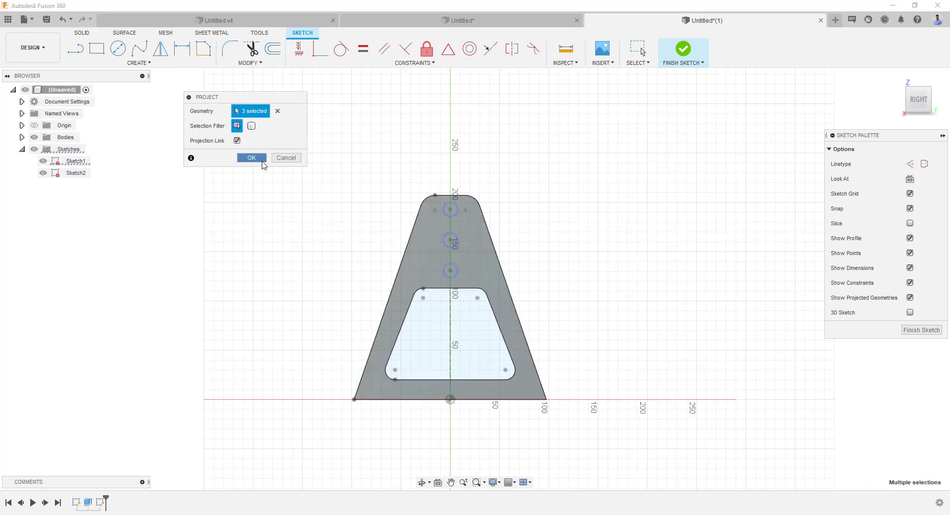
key("Return")
middle_click_drag(403, 165, 517, 130, "shift")
left_click(682, 49)
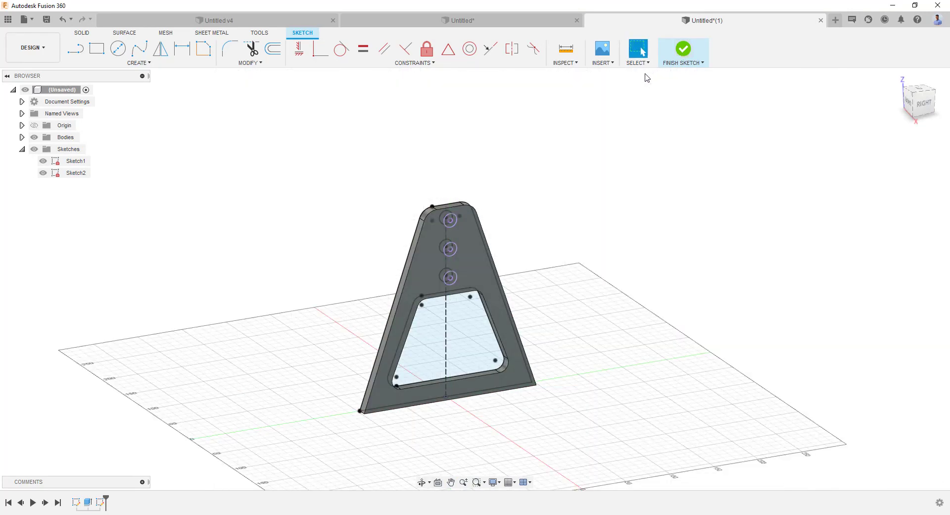
- Hide Sketch1 and extrude the three projected circles 15 mm outward as pins on the plate, checking the length in the Stelaz.pdf drawing
key("e")
left_click(43, 160)
scroll(446, 242, "up", 3)
left_click(453, 204)
left_click(452, 255)
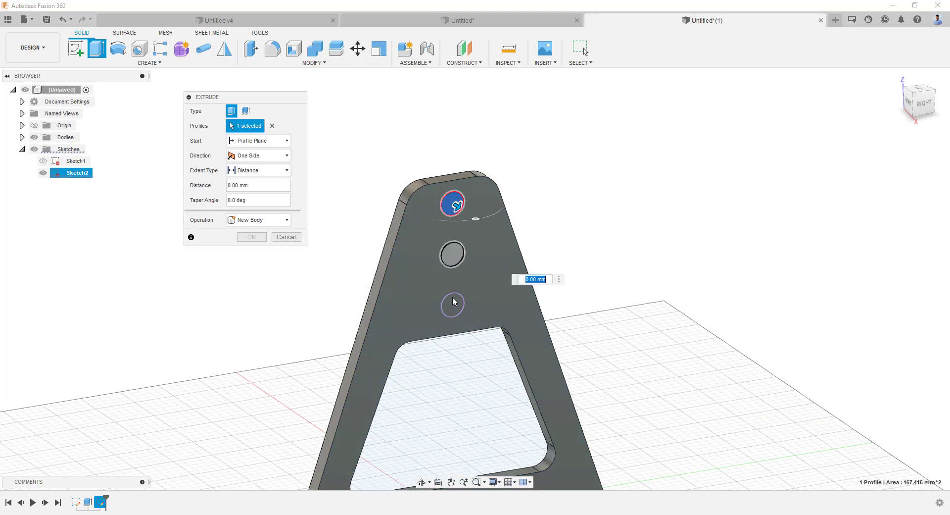
left_click(452, 304)
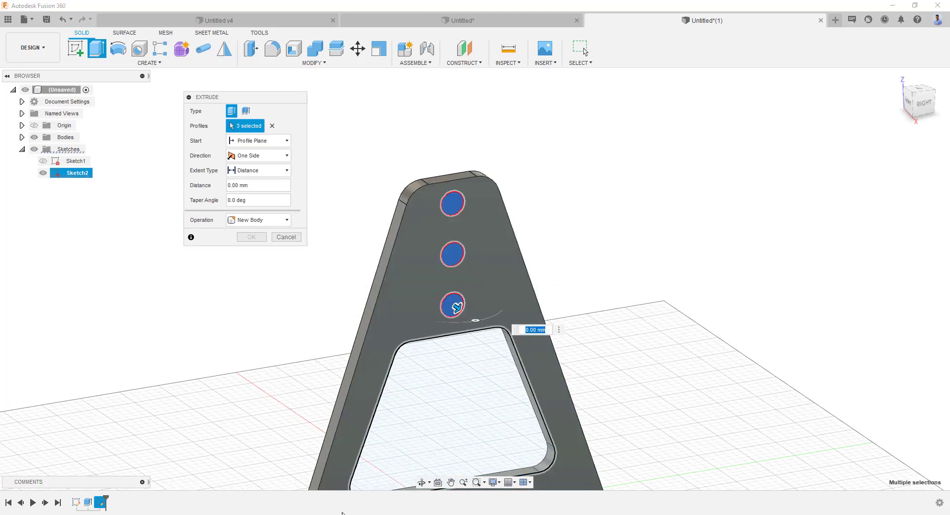
key("alt+Tab")
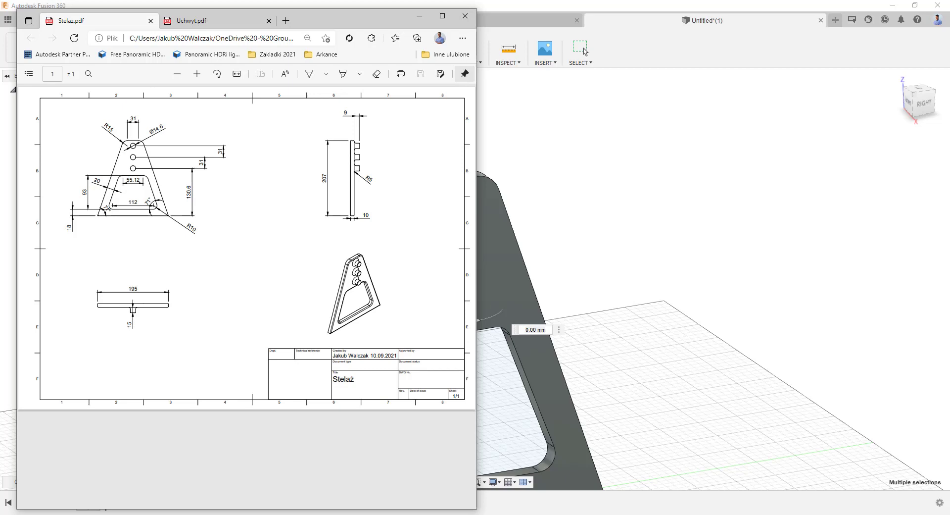
key("alt+Tab")
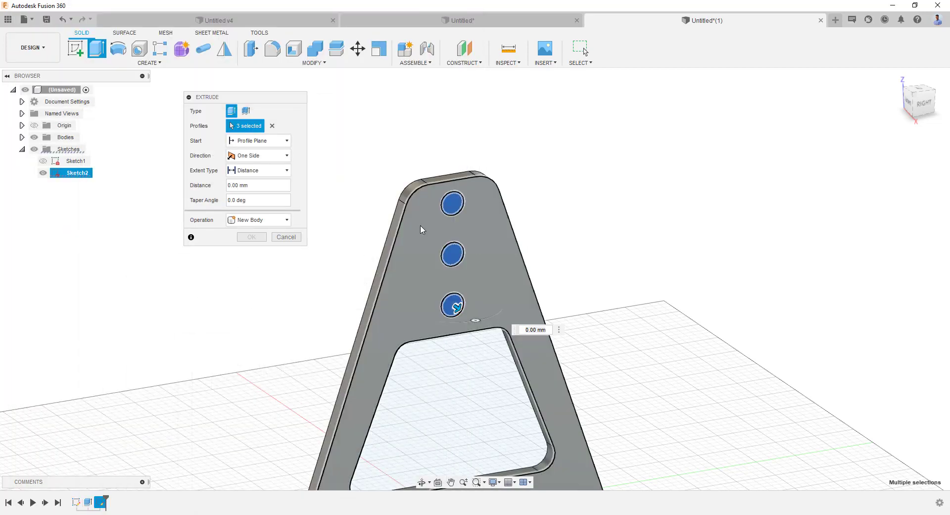
left_click(258, 186)
type("015")
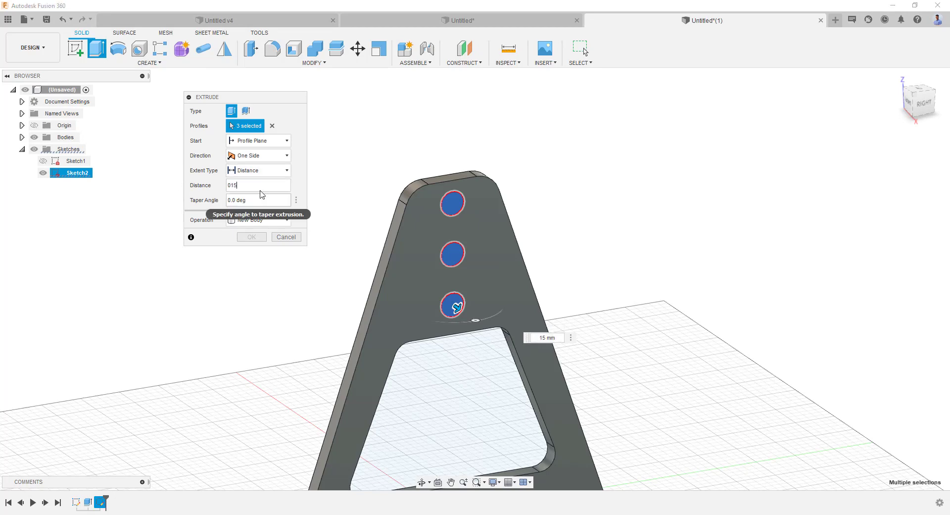
left_click_drag(257, 189, 210, 186)
mouse_move(421, 190)
middle_mouse_down("shift")
mouse_move(480, 163)
mouse_move(319, 223)
mouse_move(278, 226)
middle_mouse_up("shift")
left_click(251, 236)
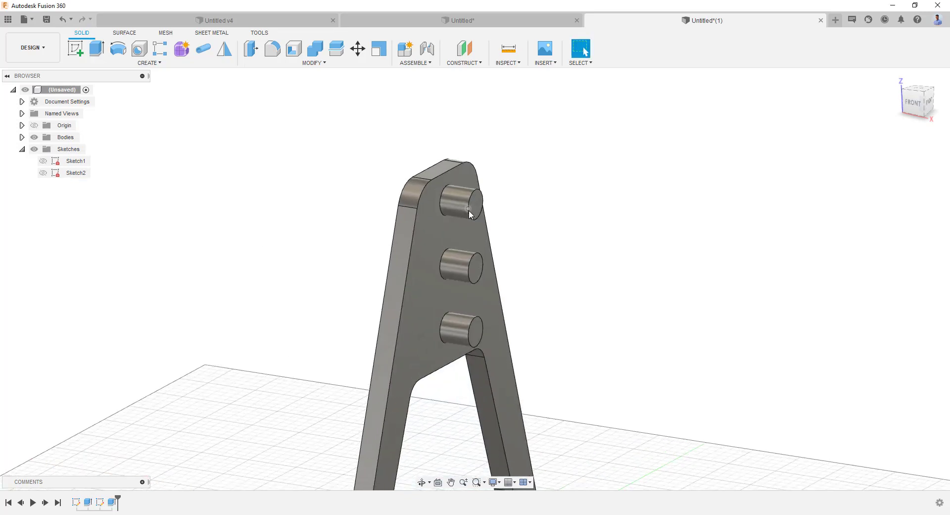
- Start a fillet on the three edges where the pins meet the plate and try a 10 mm radius
middle_click_drag(461, 207, 473, 144, "shift")
scroll(502, 174, "down", 5)
scroll(472, 144, "up", 3)
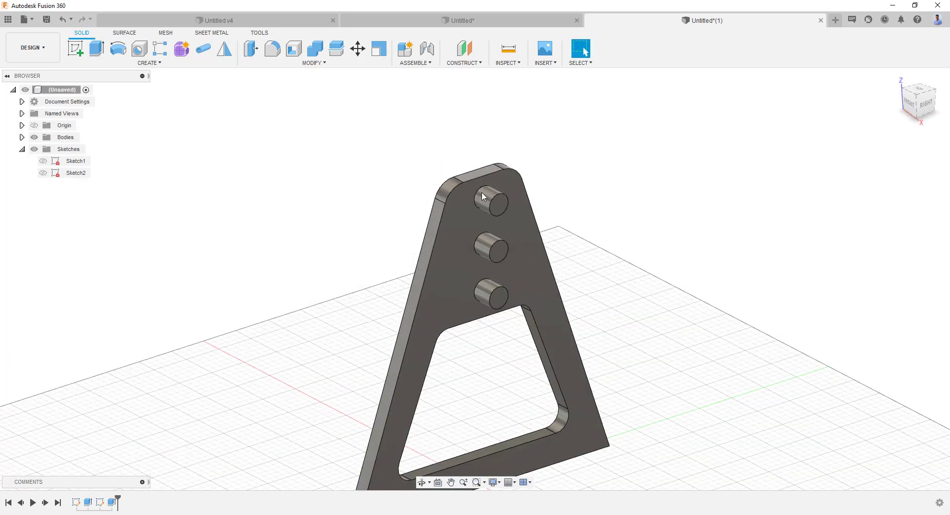
key("f")
left_click(476, 198)
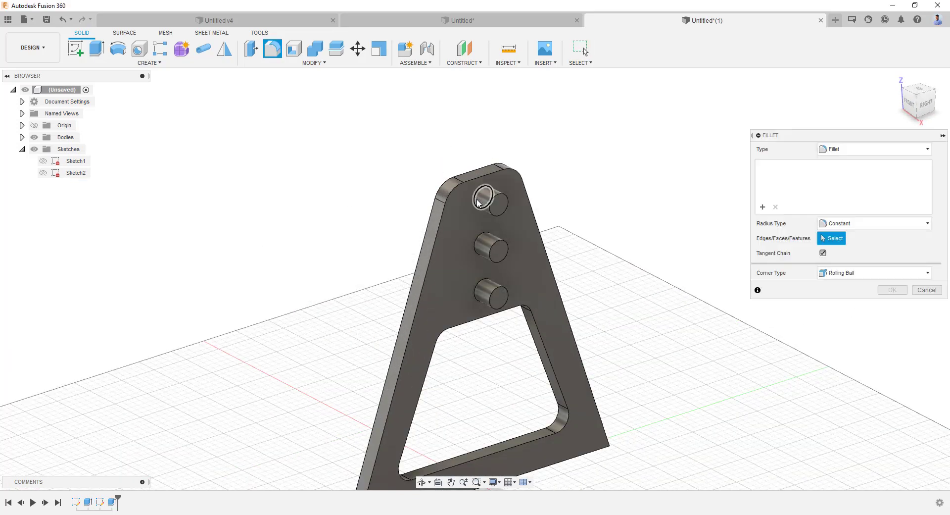
left_click(476, 247)
left_click(477, 292)
scroll(505, 272, "down", 2)
middle_click_drag(504, 271, 478, 271, "shift")
scroll(477, 271, "up", 3)
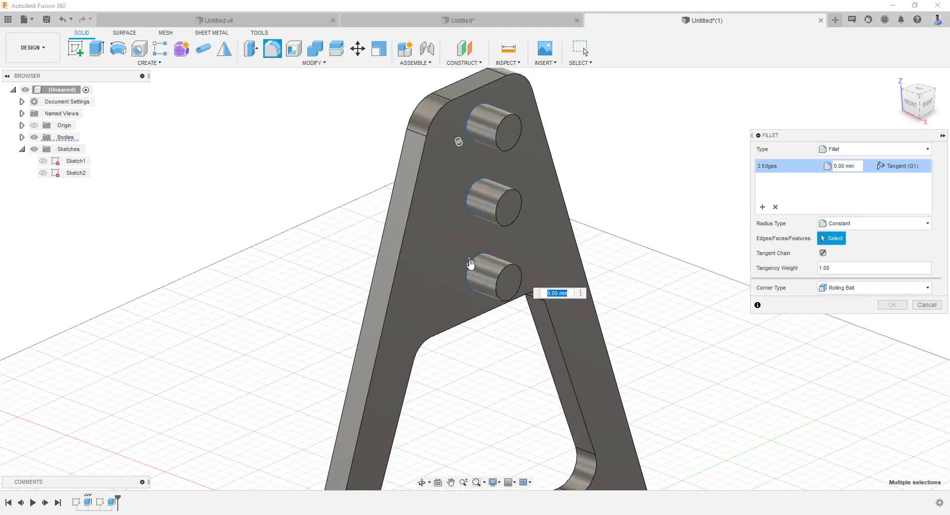
type("10")
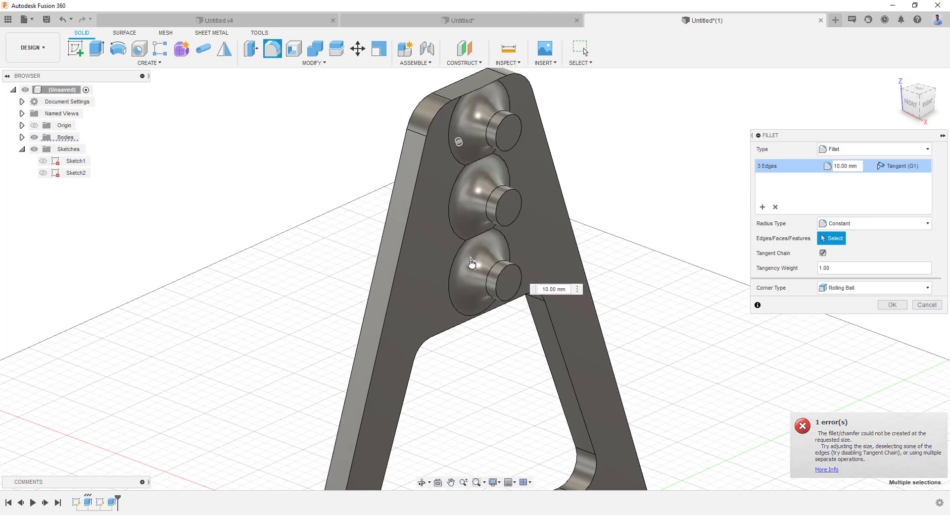
- Set the radius of the pin base fillets to 5 mm, inspect them and apply the fillet
type("5")
key("Return")
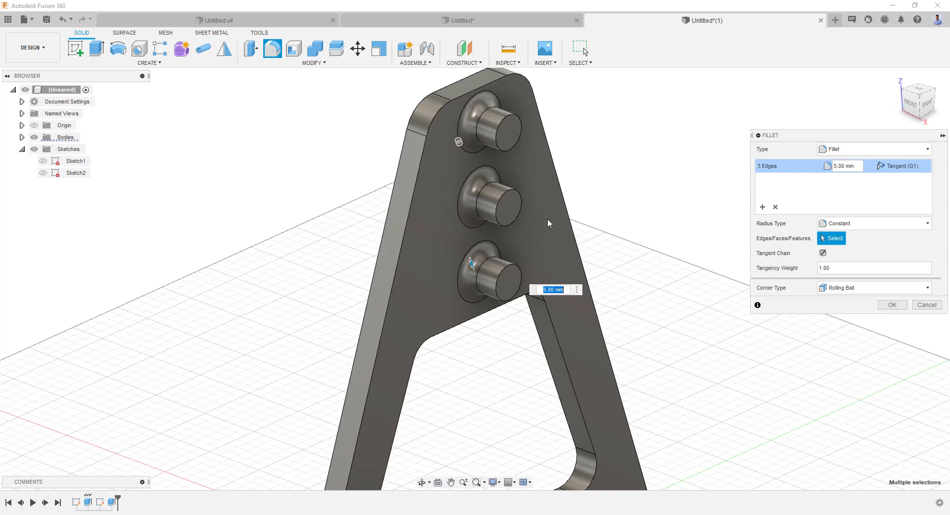
scroll(458, 244, "down", 3)
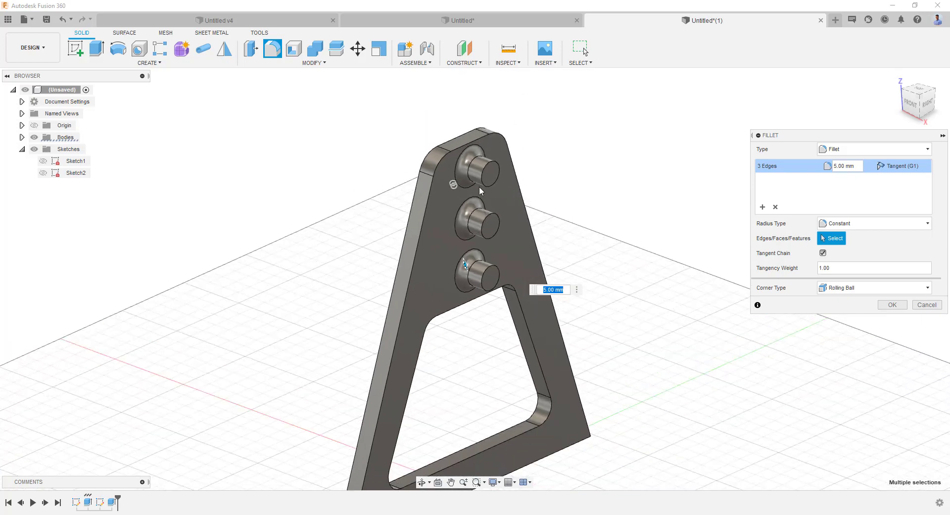
scroll(479, 186, "up", 3)
middle_click_drag(479, 186, 467, 201, "shift")
middle_click_drag(460, 284, 444, 256, "shift")
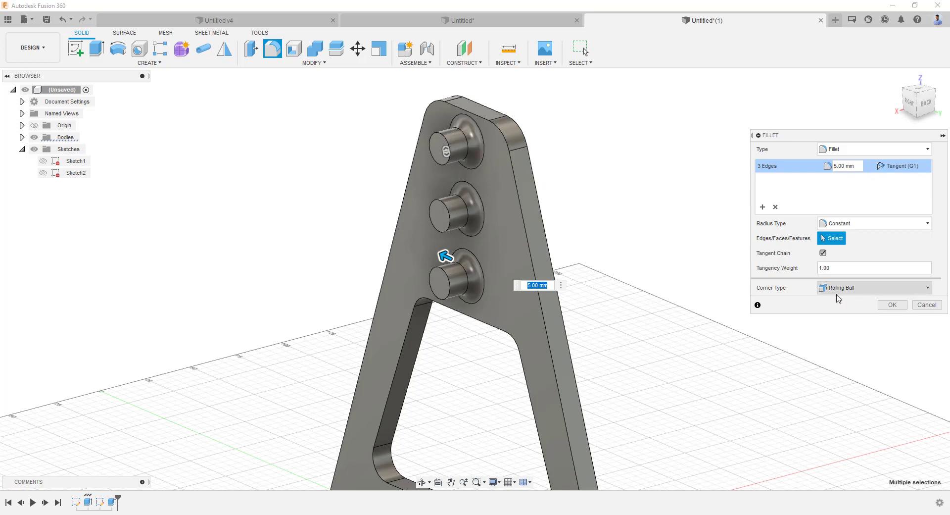
left_click(892, 305)
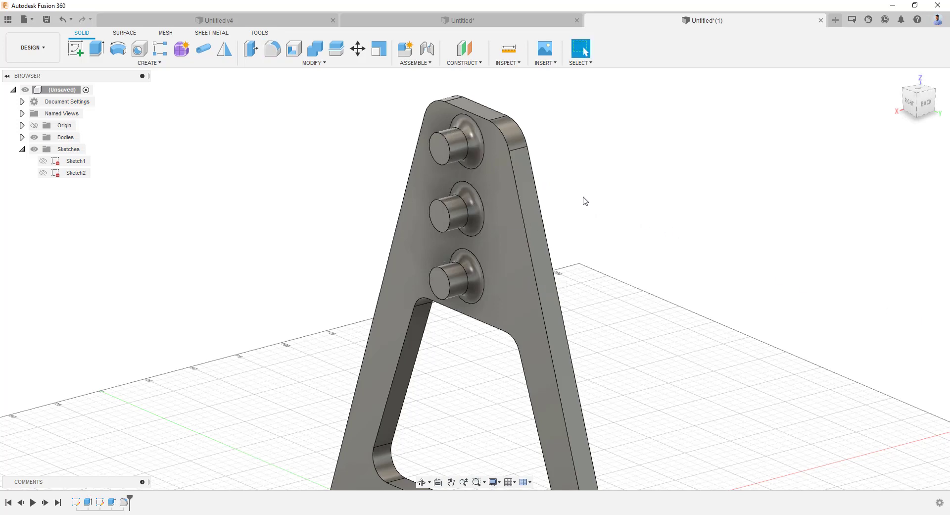
- Fillet the outer end edges of all three pins with a 1 mm radius
key("f")
left_click(448, 150)
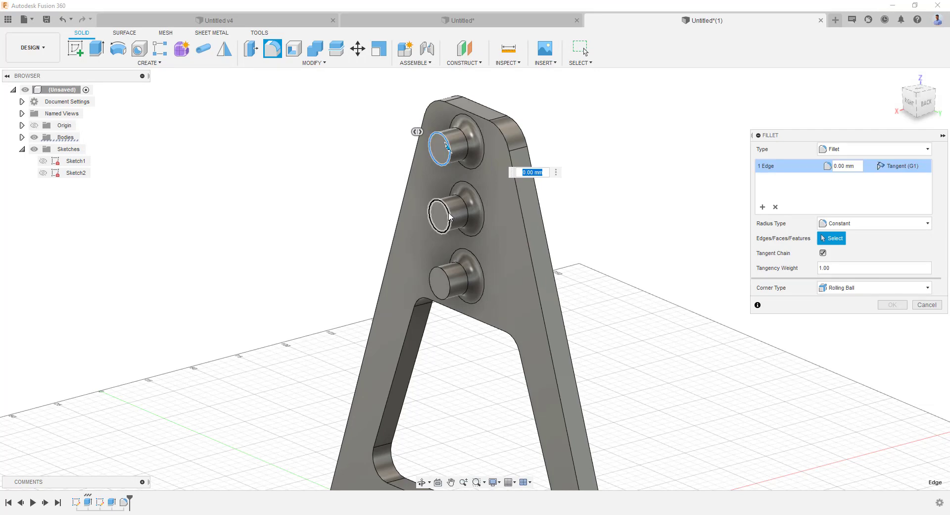
left_click(449, 216)
left_click(449, 283)
type("1")
scroll(461, 196, "down", 3)
scroll(461, 195, "up", 3)
middle_click_drag(461, 195, 393, 117, "shift")
scroll(419, 131, "up", 2)
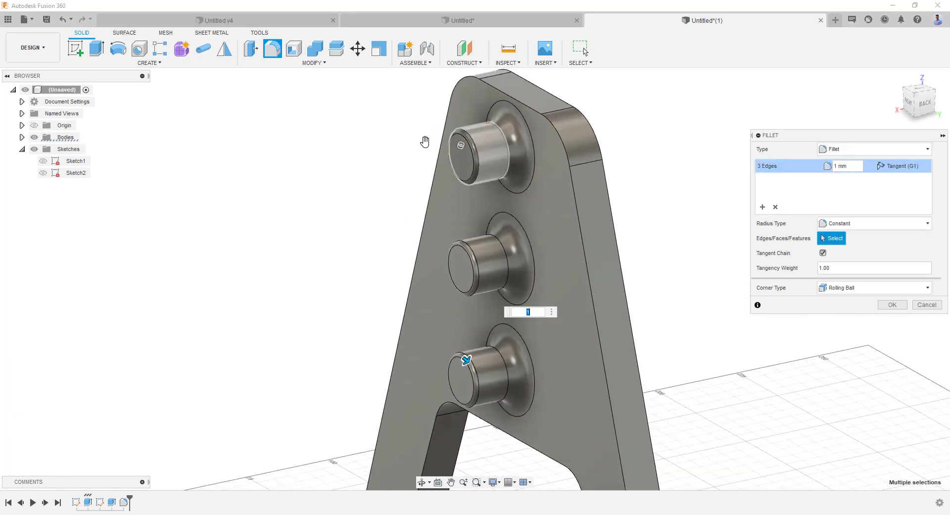
middle_click_drag(426, 208, 849, 305, "shift")
scroll(447, 288, "down", 5)
left_click(891, 306)
scroll(489, 192, "down", 3)
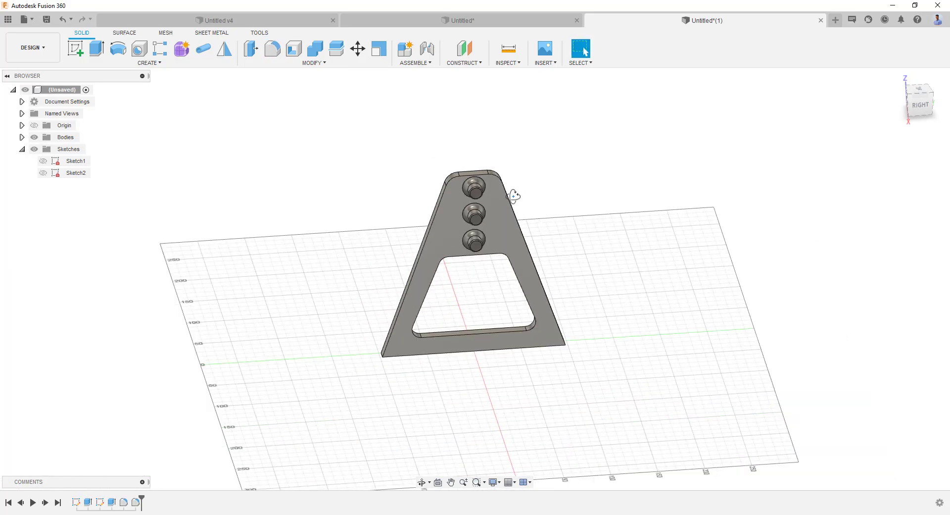
middle_click_drag(513, 195, 534, 233, "shift")
scroll(541, 261, "down", 2)
scroll(530, 239, "up", 3)
scroll(542, 233, "up", 1)
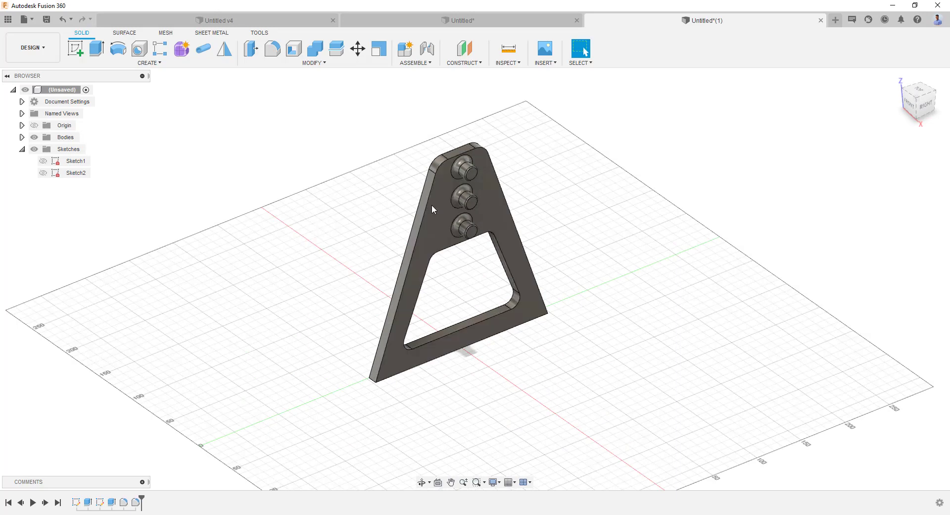
scroll(462, 271, "up", 2)
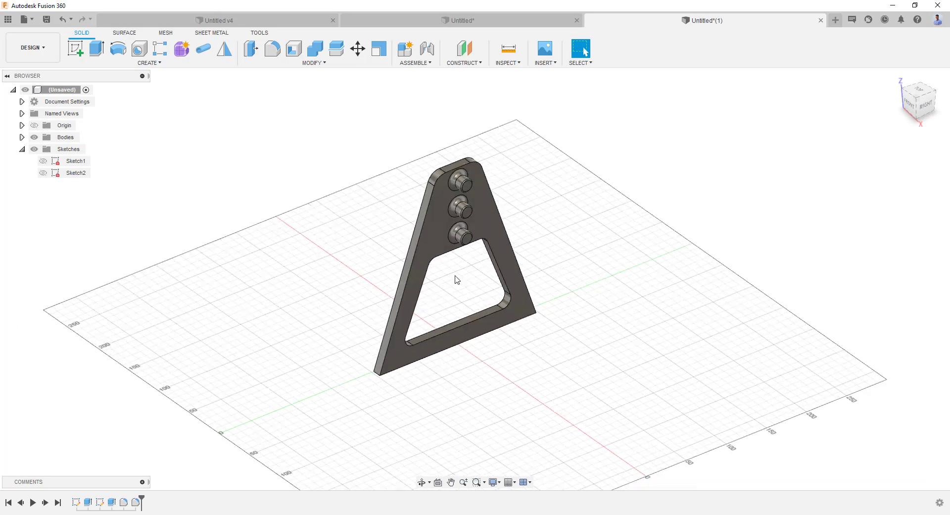
scroll(471, 270, "up", 1)
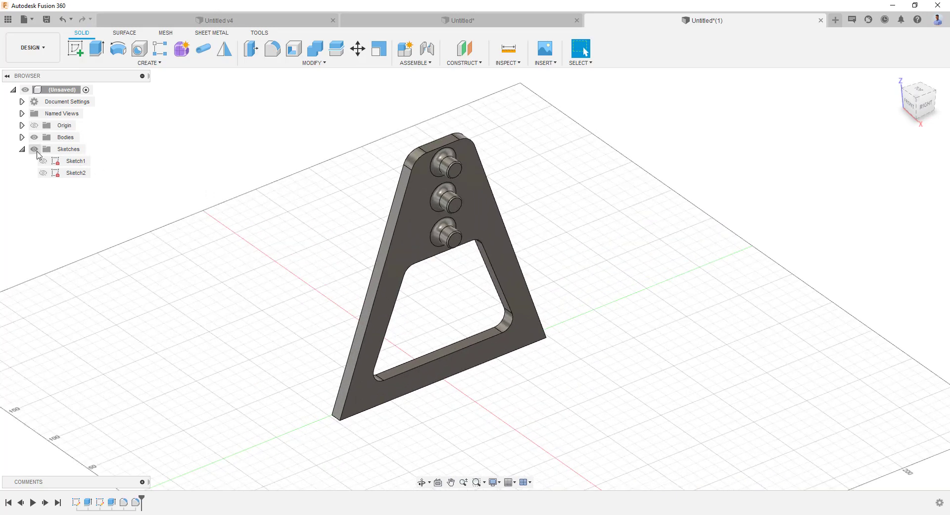
- Save Body1 as a mesh in binary STL format with millimetre units, naming the file Body2 in the Pulpit folder
left_click(21, 137)
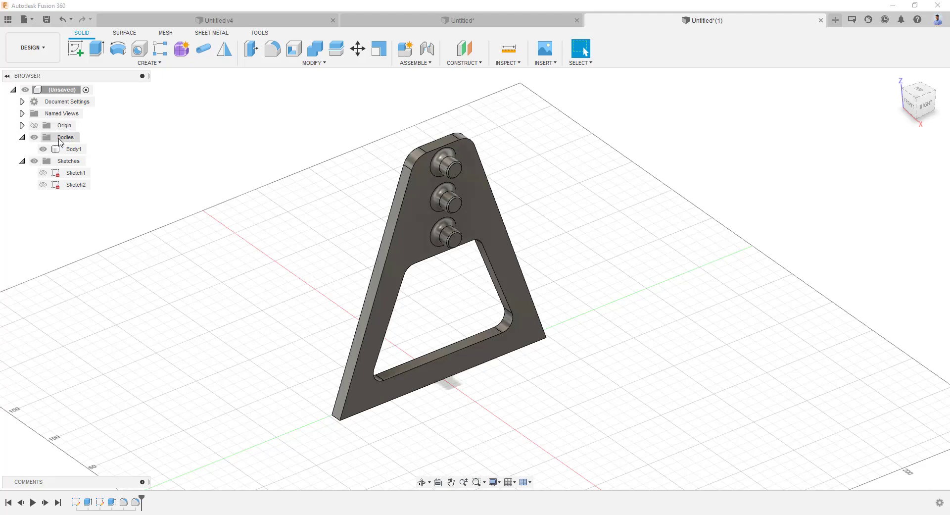
right_click(70, 150)
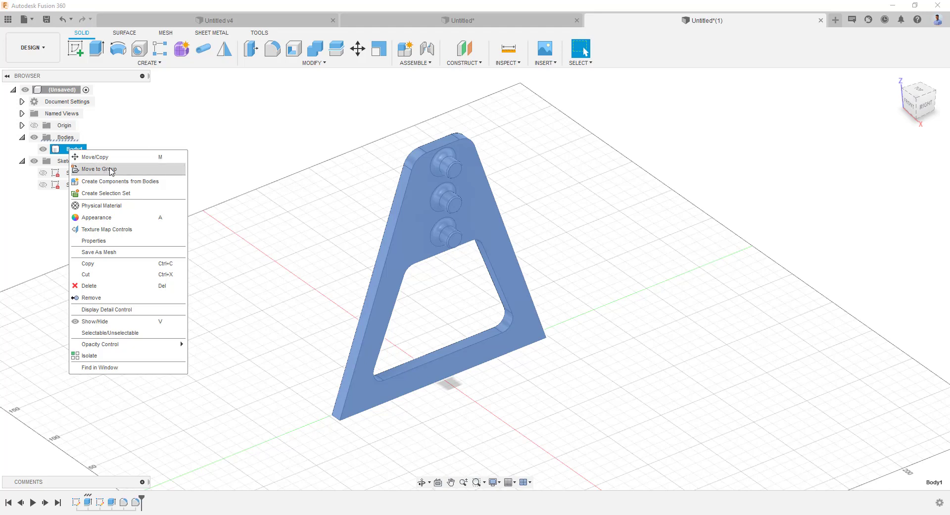
left_click(125, 253)
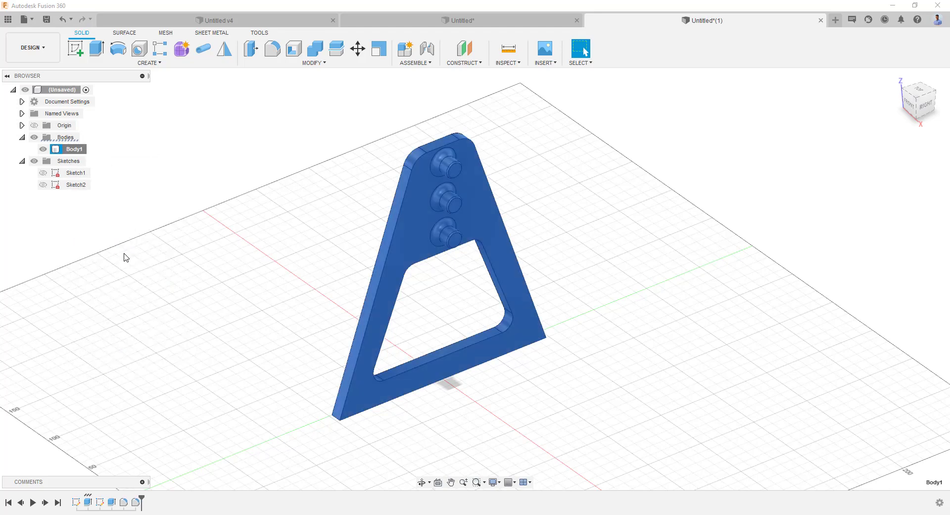
left_click(270, 126)
left_click(292, 151)
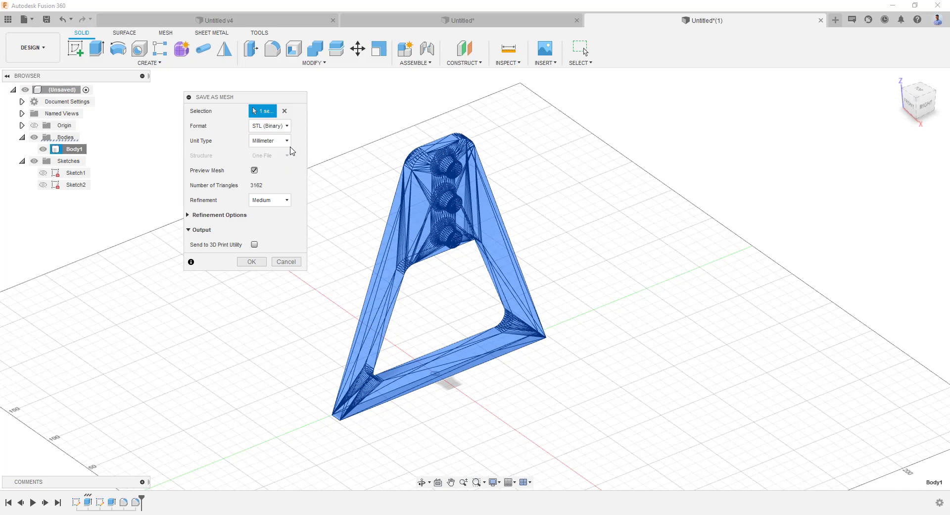
left_click(252, 262)
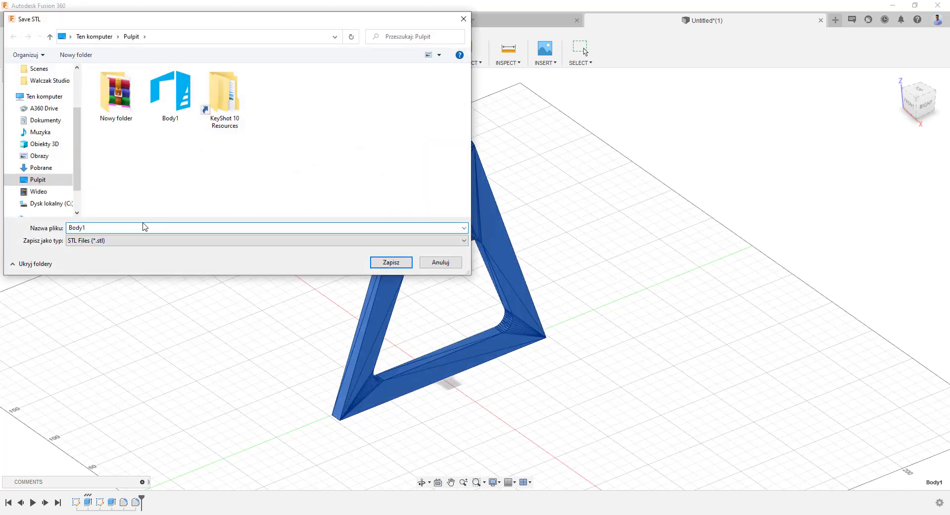
key("BackSpace")
type("2")
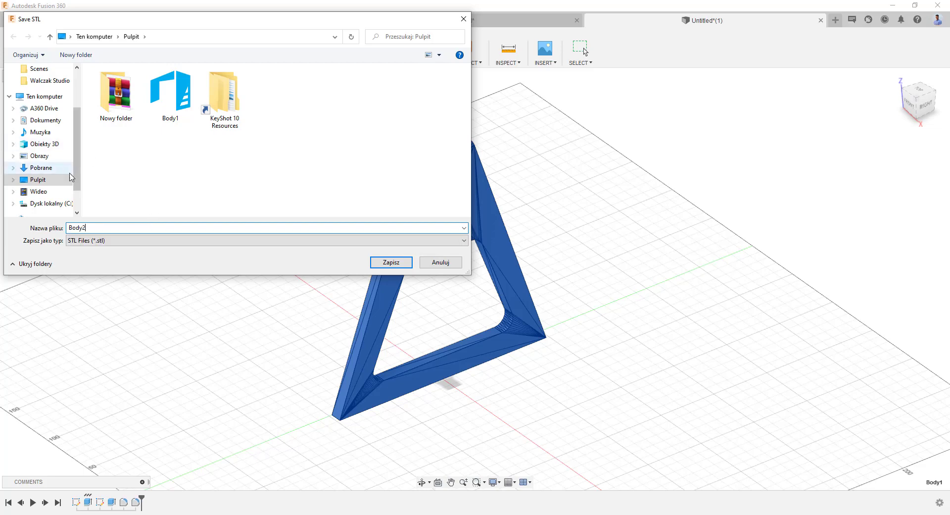
left_click(387, 265)
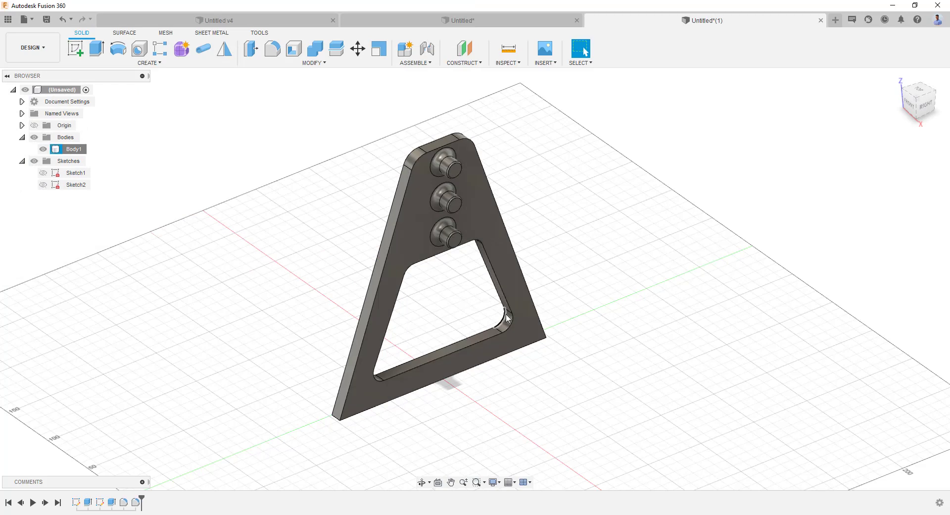
- Switch to 3DGence Slicer 4.0 by launching it and dismiss its new-version notice
left_click(546, 386)
left_click_drag(524, 514, 541, 475)
left_click(541, 472)
key("super")
type("3d")
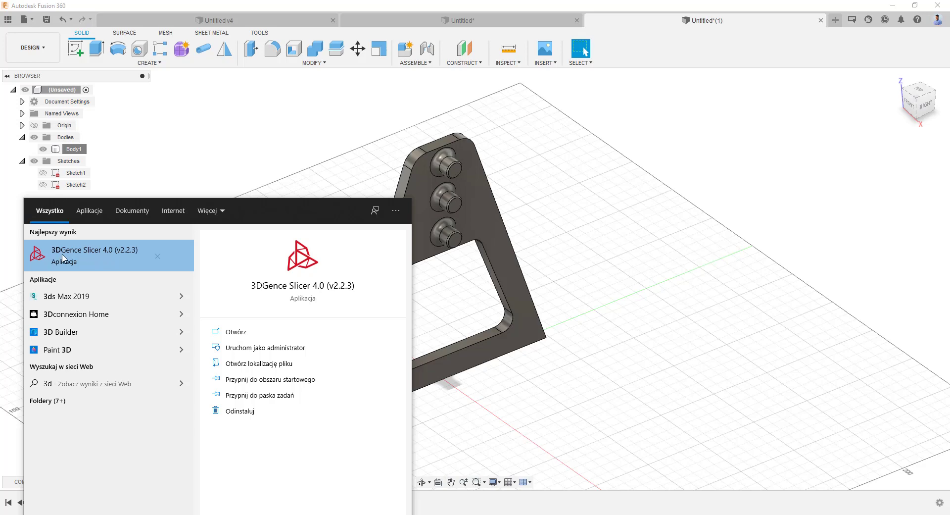
left_click(112, 258)
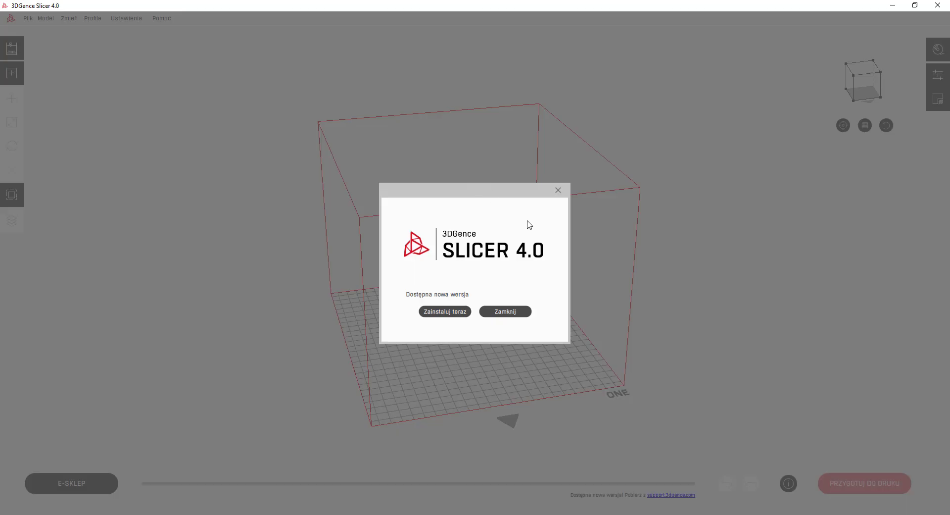
left_click(559, 190)
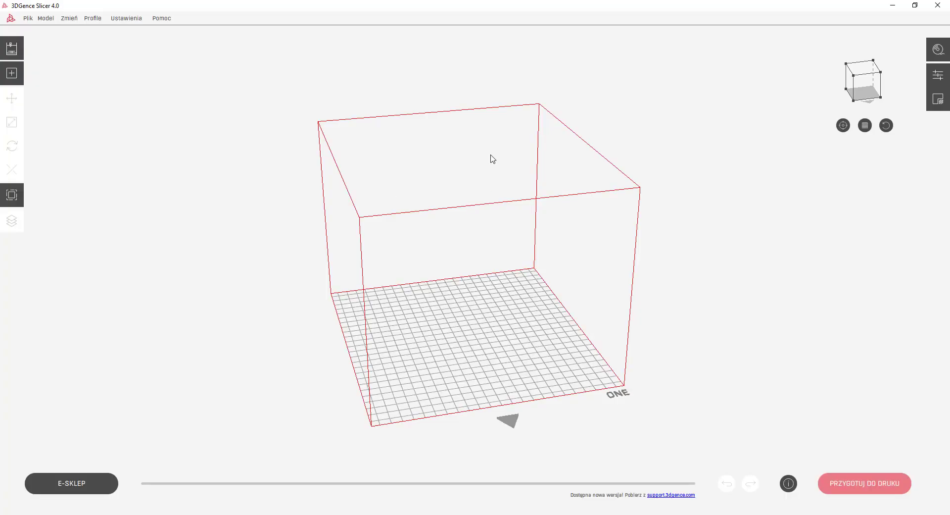
- Check the printer list, keeping the ONE printer, and load Body2.stl onto the build plate
left_click(11, 48)
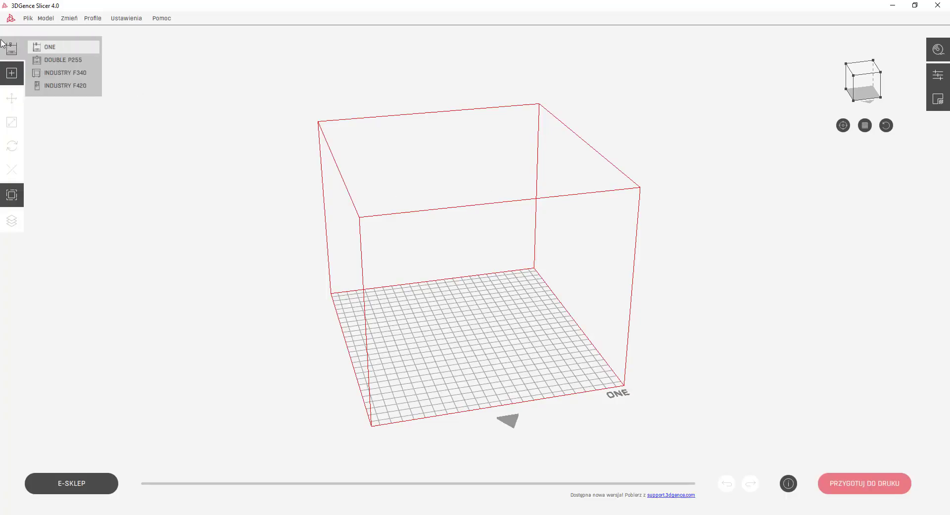
left_click(150, 72)
left_click(11, 74)
left_click(381, 94)
left_click(402, 261)
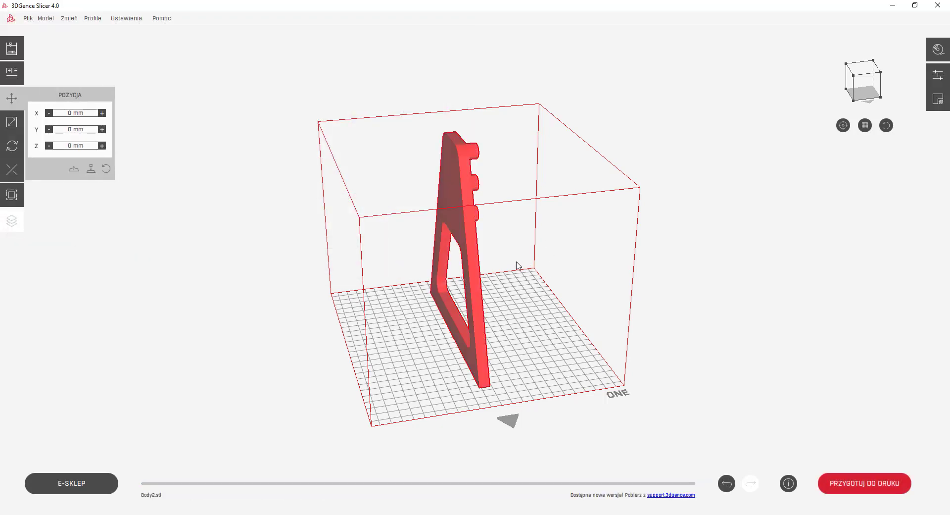
- Inspect and select the loaded frame plate and try rotating it 90° about the X axis
left_click_drag(442, 200, 406, 302)
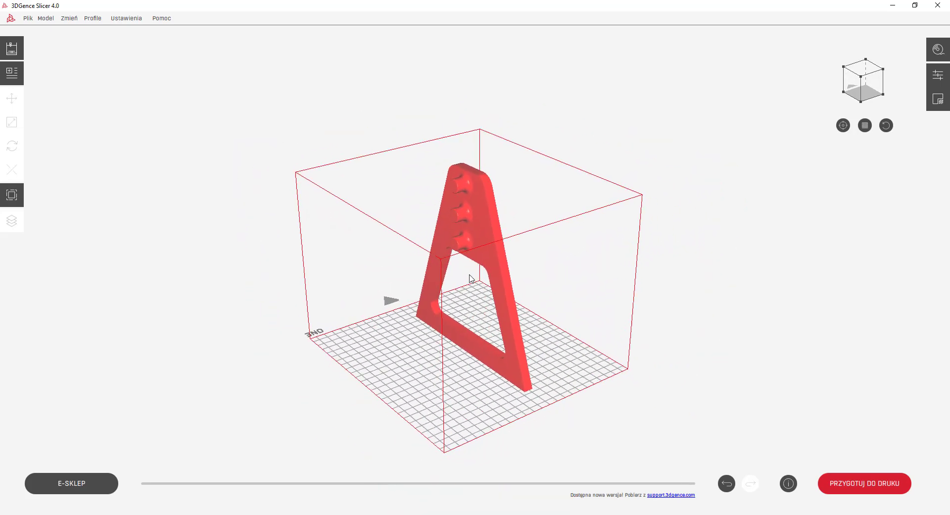
scroll(481, 292, "up", 3)
scroll(482, 292, "down", 3)
scroll(495, 300, "up", 1)
scroll(543, 293, "down", 1)
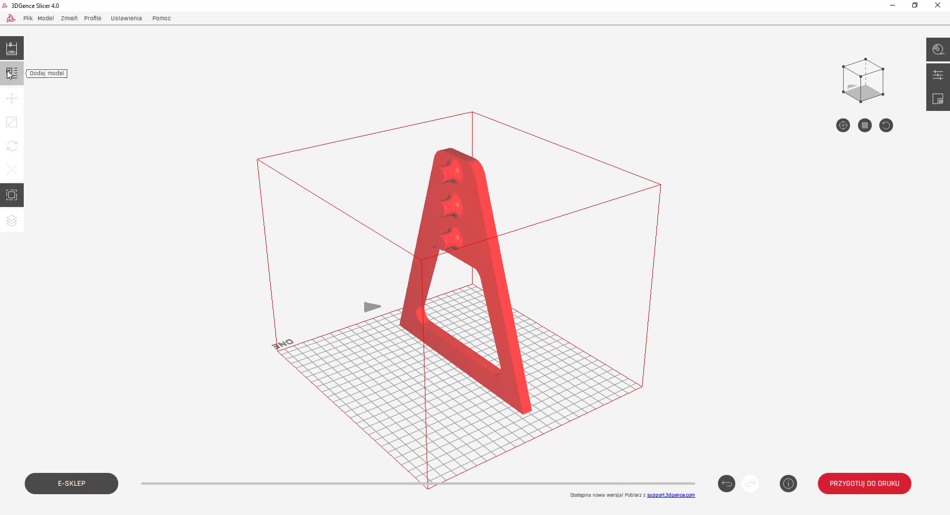
left_click(468, 185)
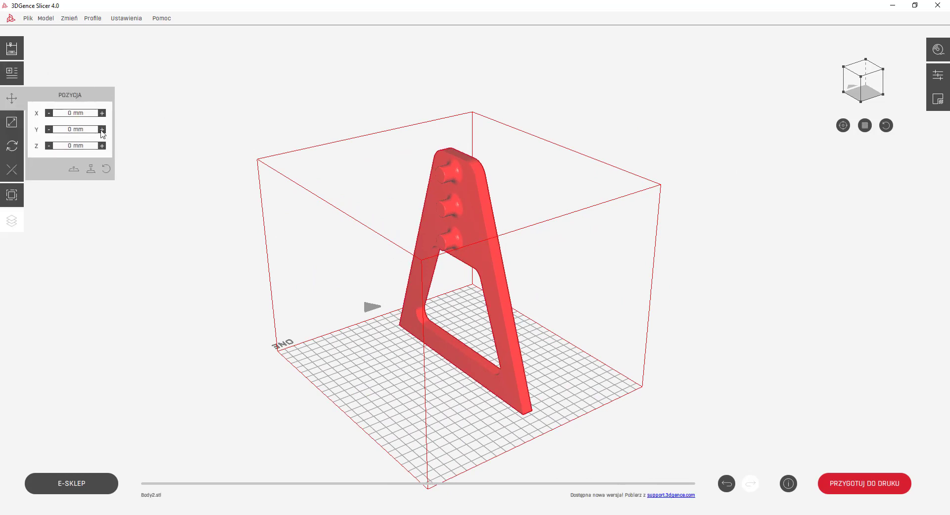
left_click(16, 147)
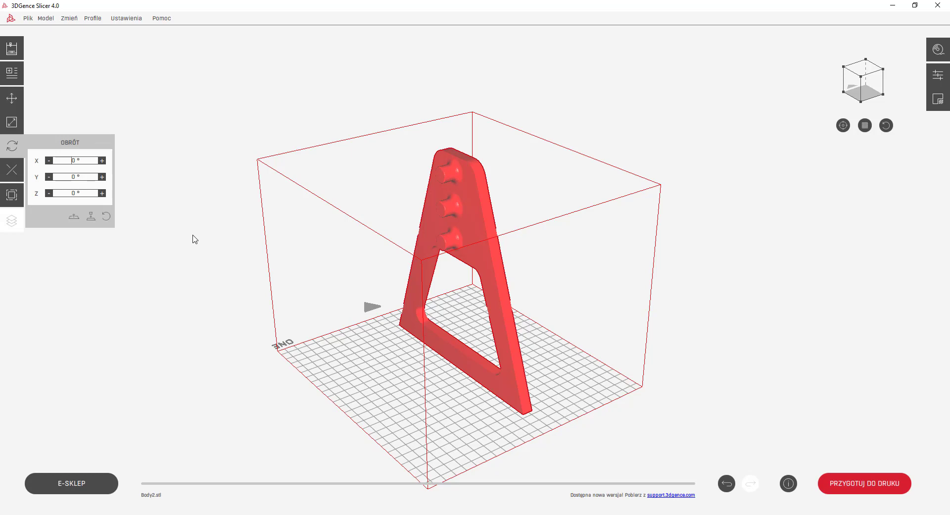
type("9")
left_click(90, 178)
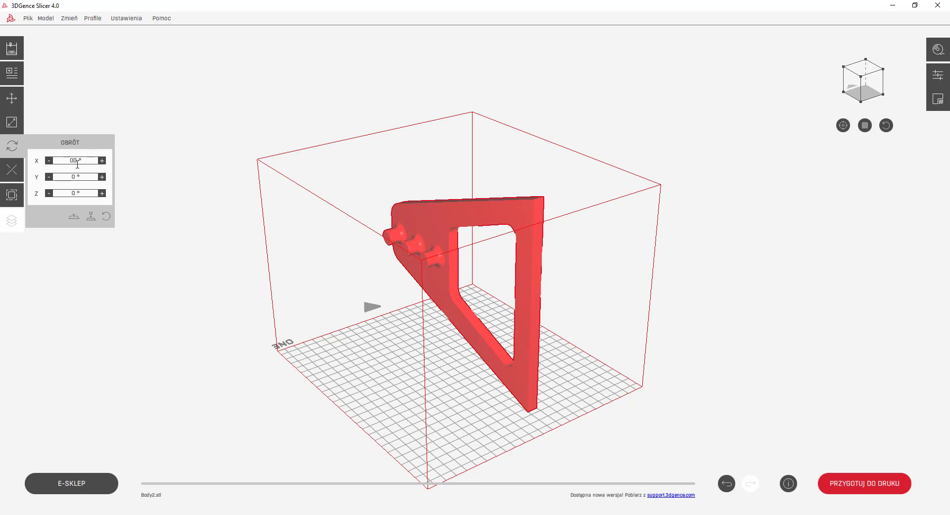
- Rotate the frame plate 90° about the Y axis, with X at 0°, so it lies flat on the bed with its pins upward
left_click(83, 177)
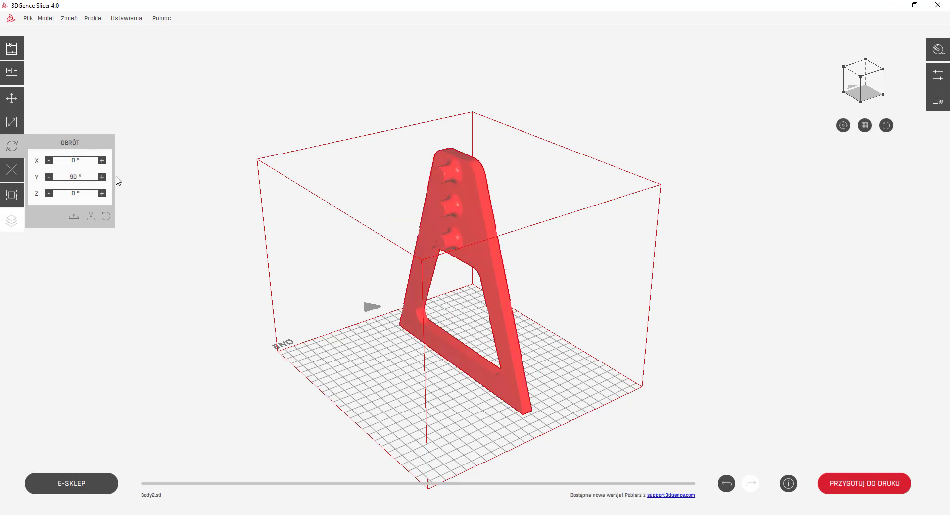
left_click(94, 192)
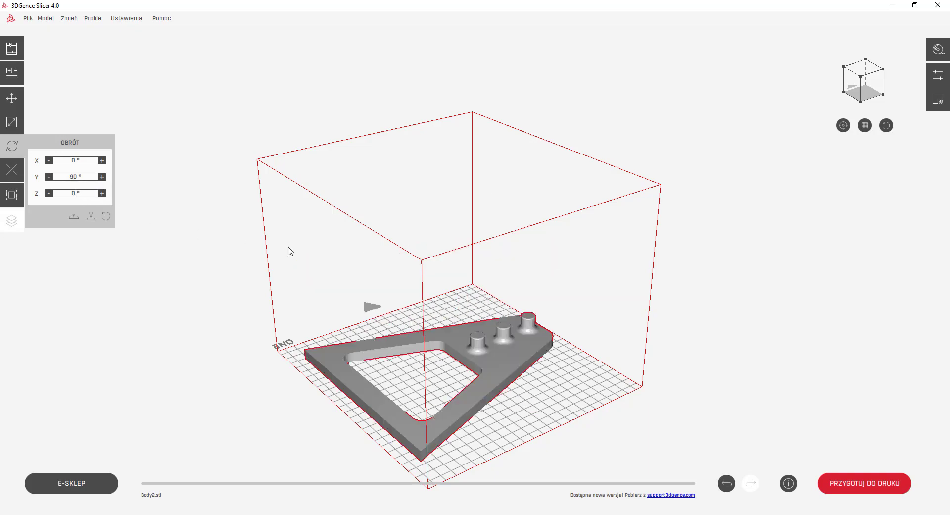
left_click_drag(468, 273, 448, 228)
scroll(450, 226, "up", 2)
scroll(451, 226, "down", 3)
scroll(448, 277, "up", 3)
left_click(204, 226)
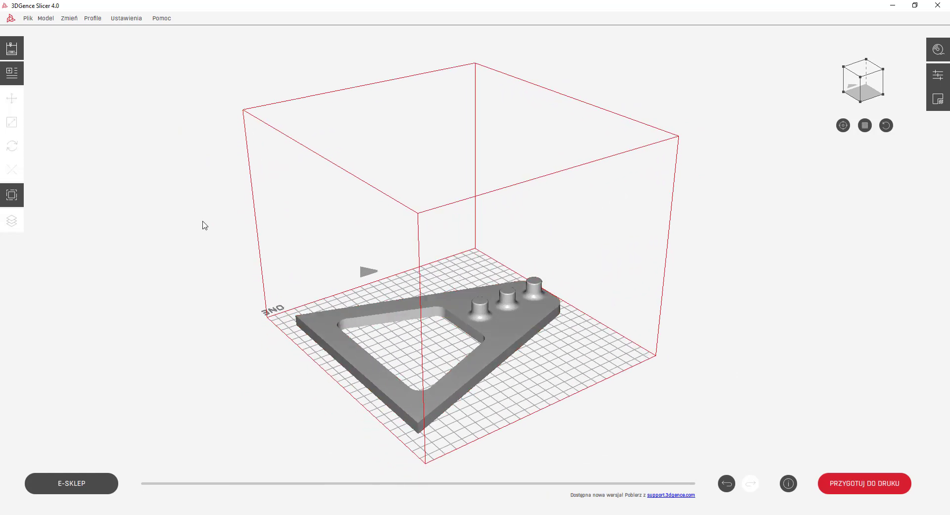
left_click_drag(419, 244, 270, 224)
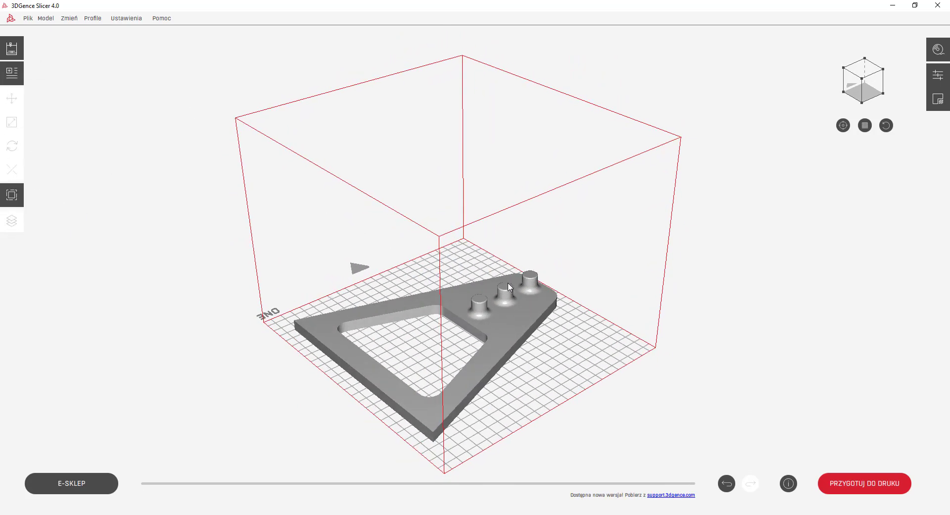
- Choose module 0.5 and the ABS [Verbatim] model material in the print profile
left_click(938, 50)
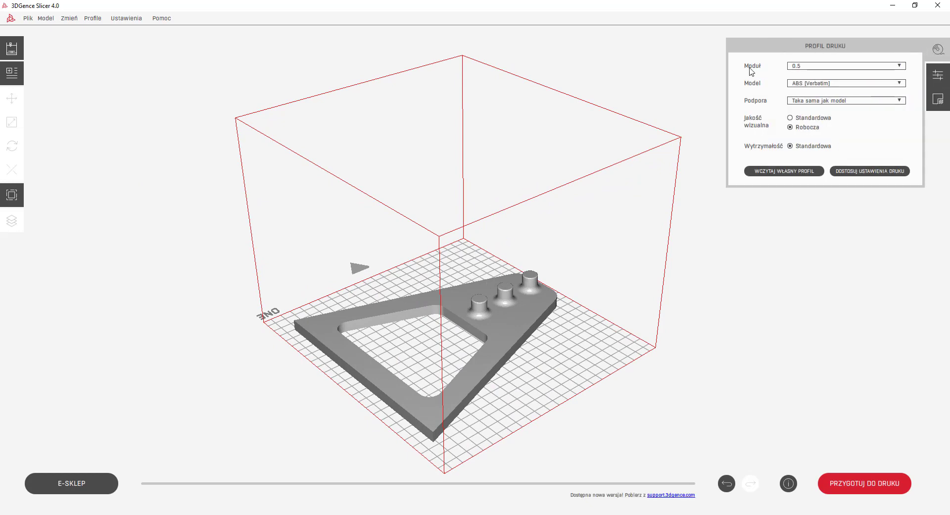
left_click(799, 68)
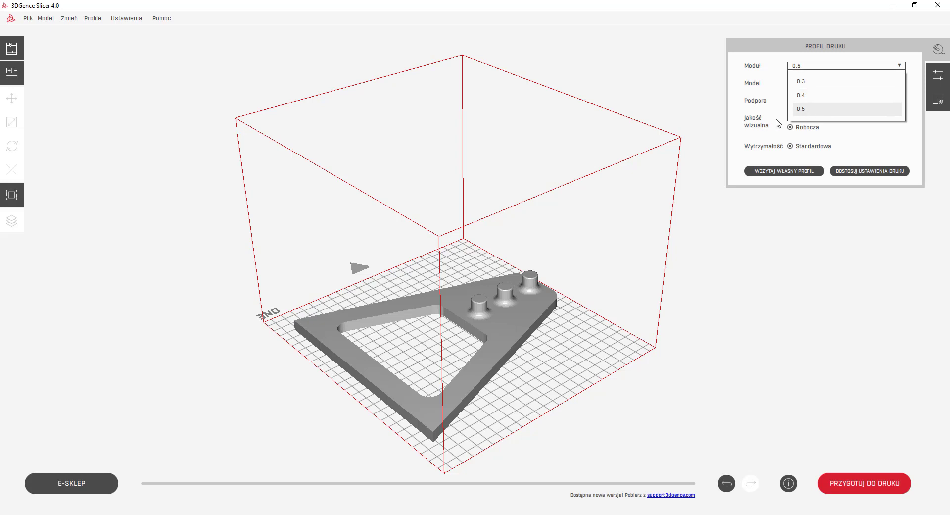
left_click(812, 113)
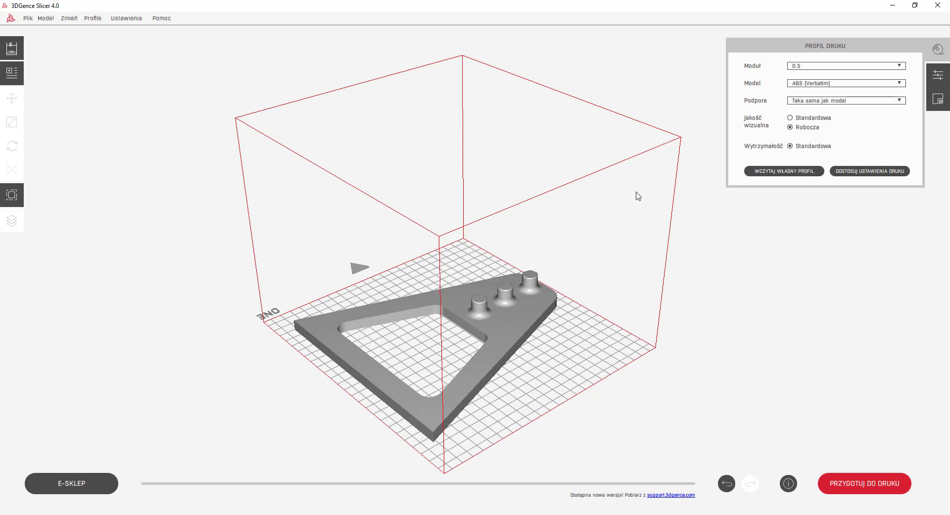
left_click(823, 84)
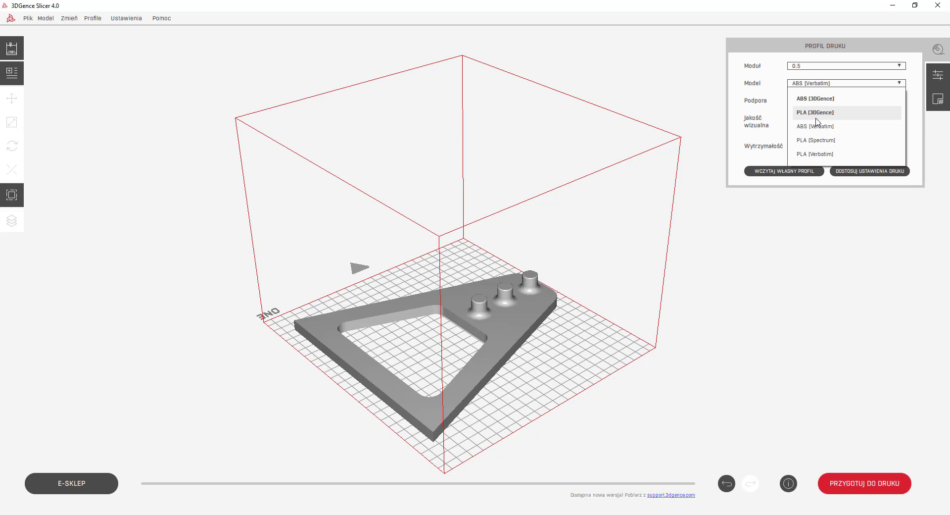
left_click(819, 127)
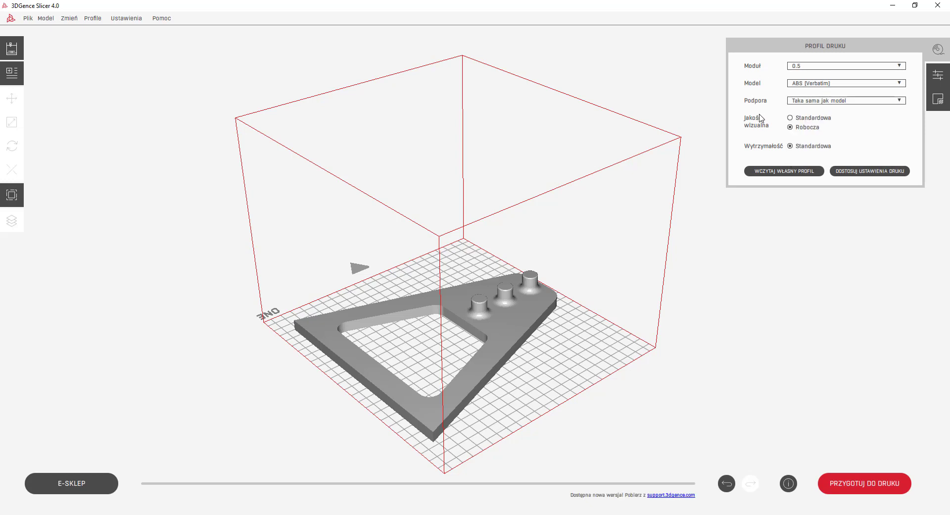
left_click(729, 222)
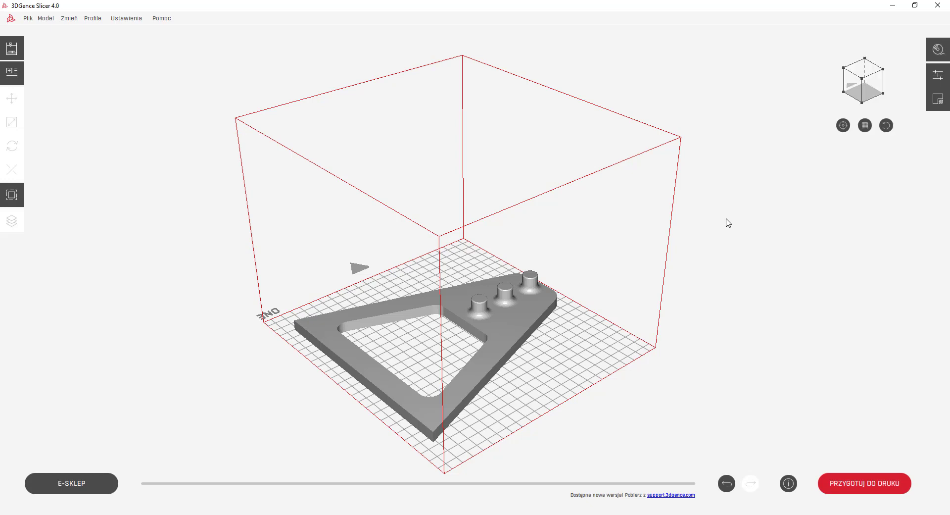
- Set the number of side walls to 3 in the print settings, keeping Grid infill and Raft adhesion
left_click(938, 75)
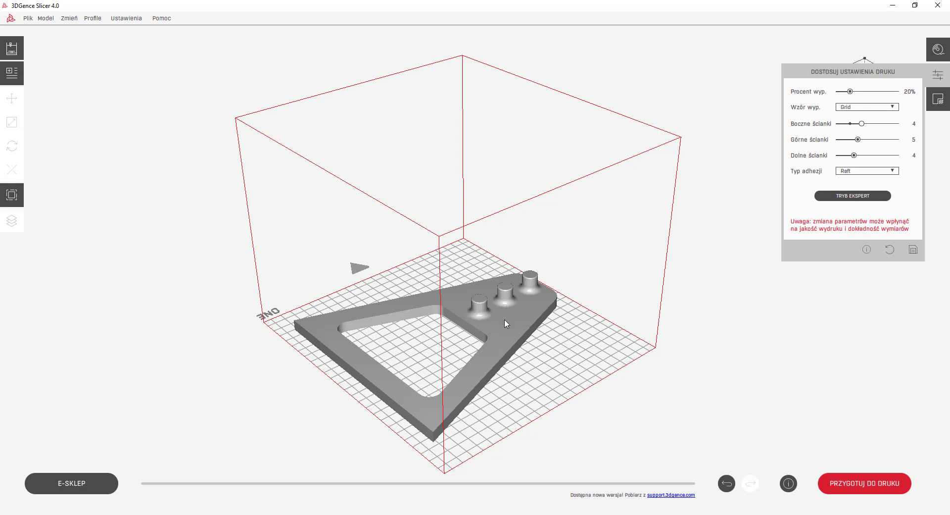
left_click(852, 107)
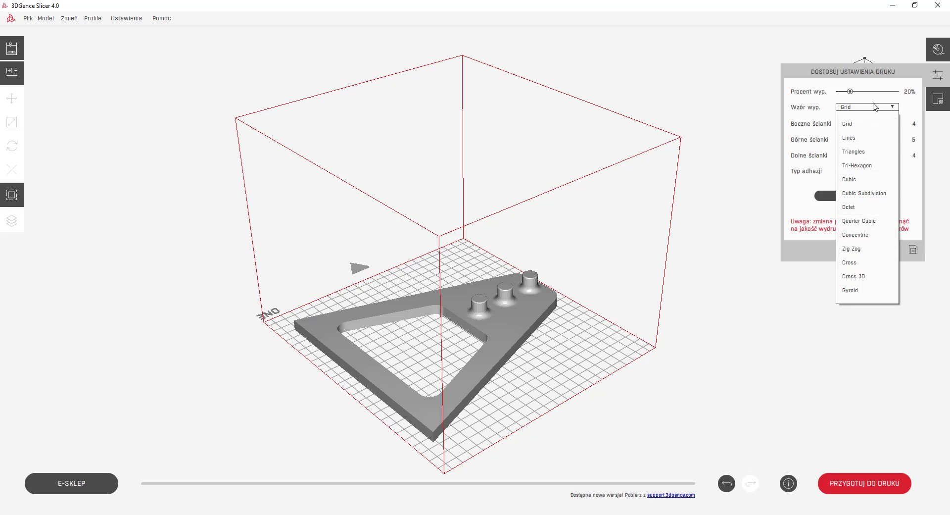
left_click(874, 107)
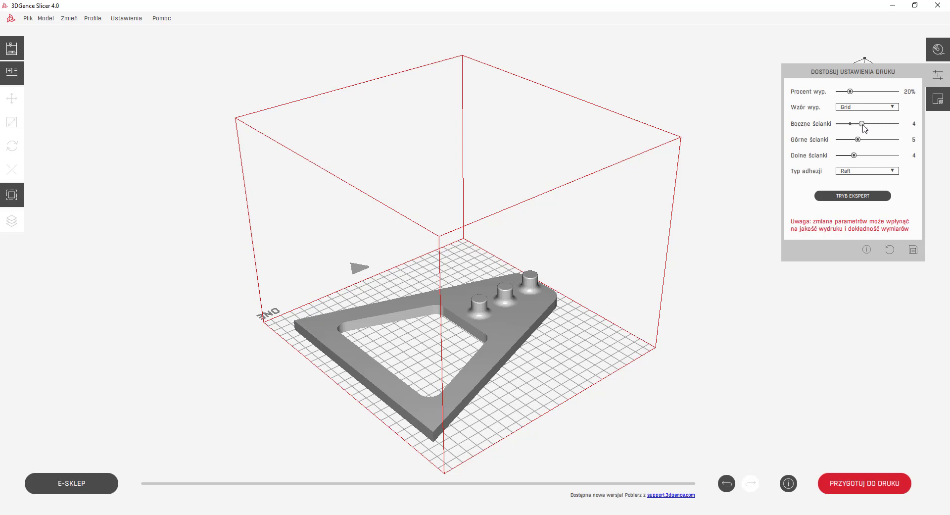
left_click_drag(864, 126, 857, 125)
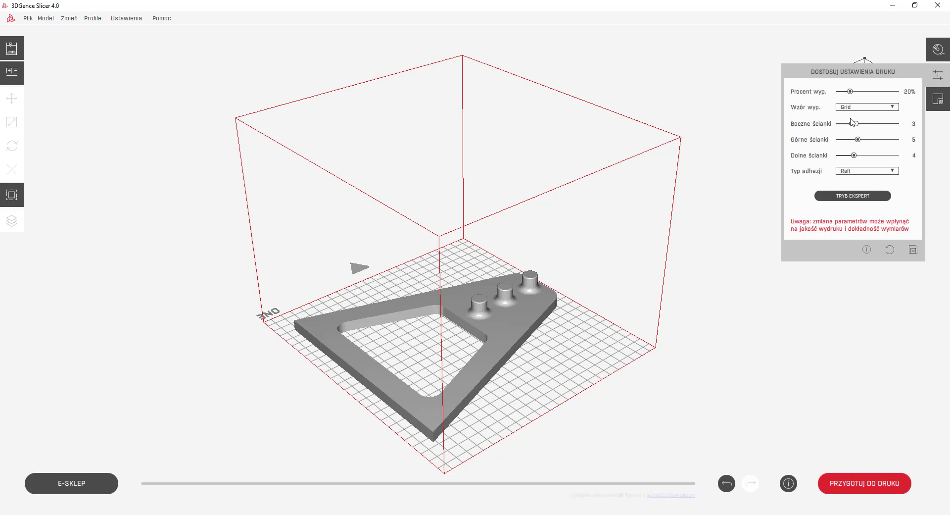
mouse_move(857, 123)
left_mouse_down()
mouse_move(867, 123)
mouse_move(856, 124)
left_mouse_up()
left_click(857, 172)
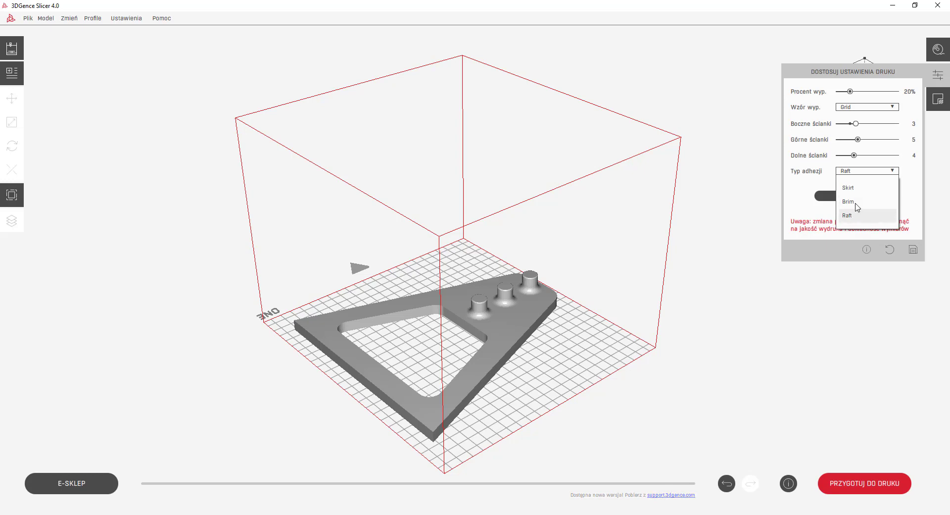
left_click(803, 187)
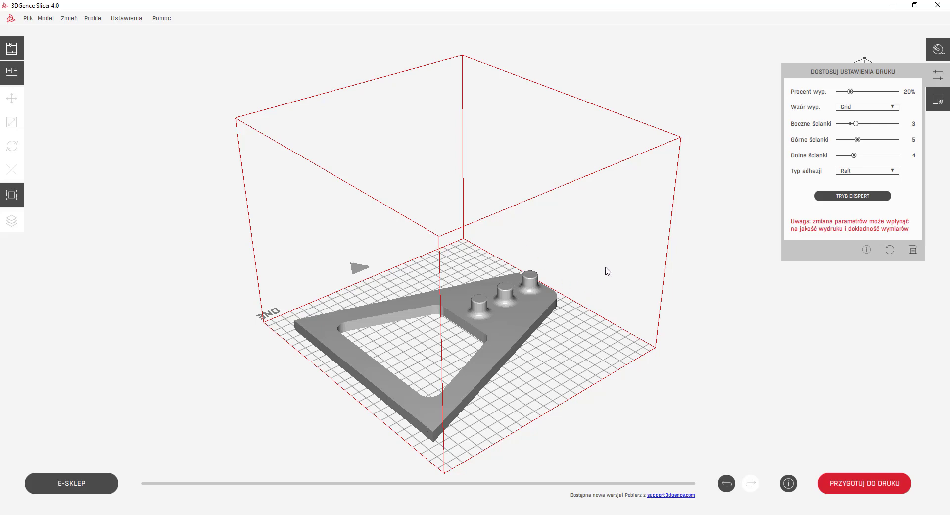
- Recheck the adhesion type options, keep Raft, and start preparing the frame plate for printing
left_click_drag(600, 269, 548, 281)
right_click_drag(549, 281, 613, 239)
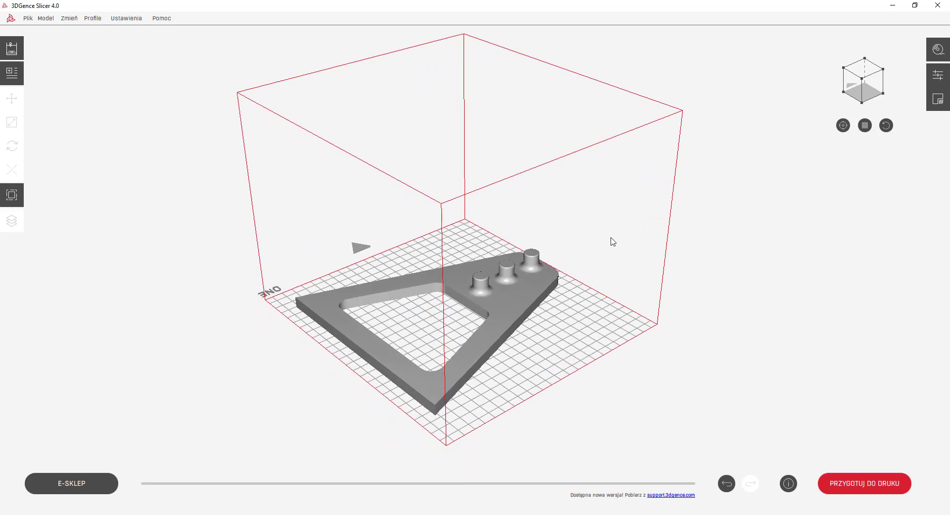
left_click(937, 77)
left_click(867, 171)
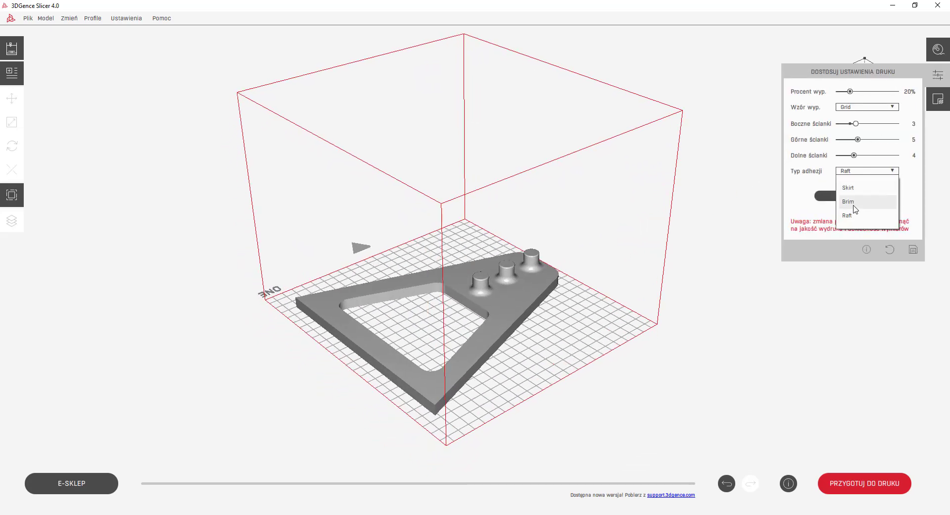
left_click(848, 172)
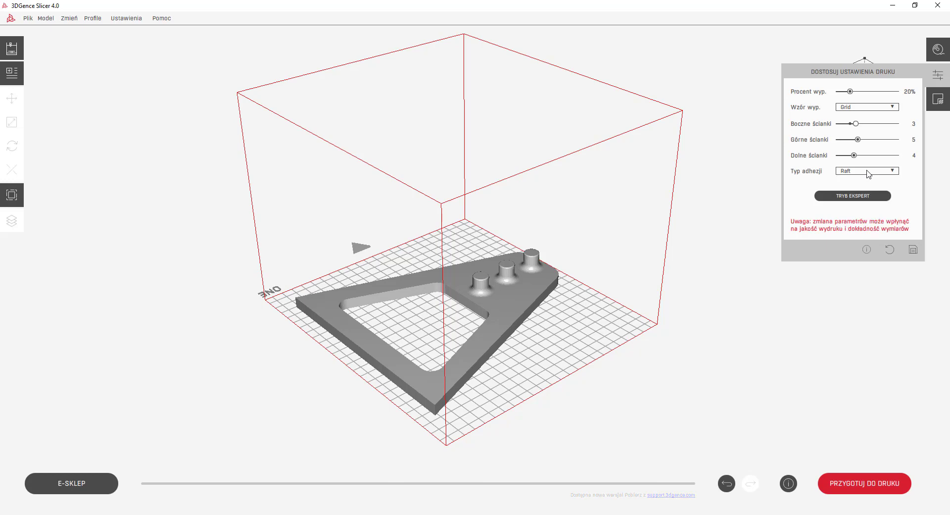
left_click(724, 173)
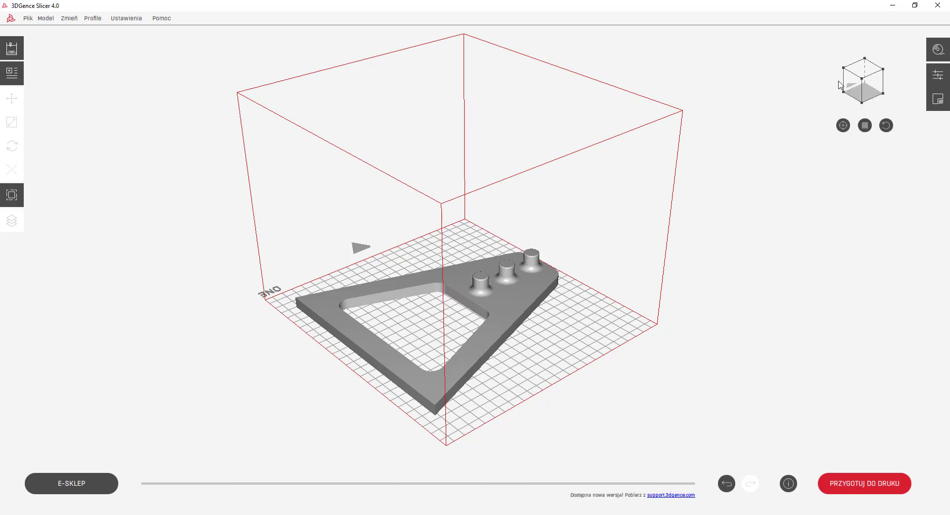
left_click(856, 488)
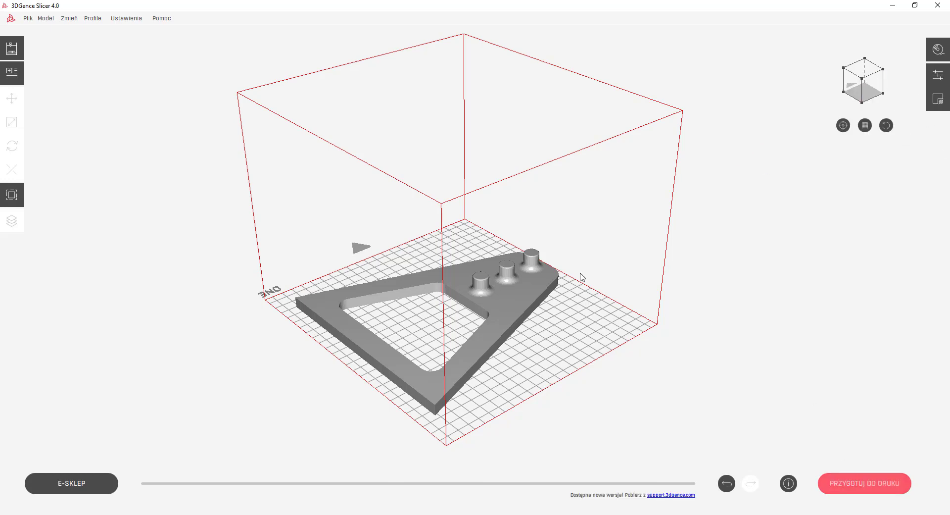